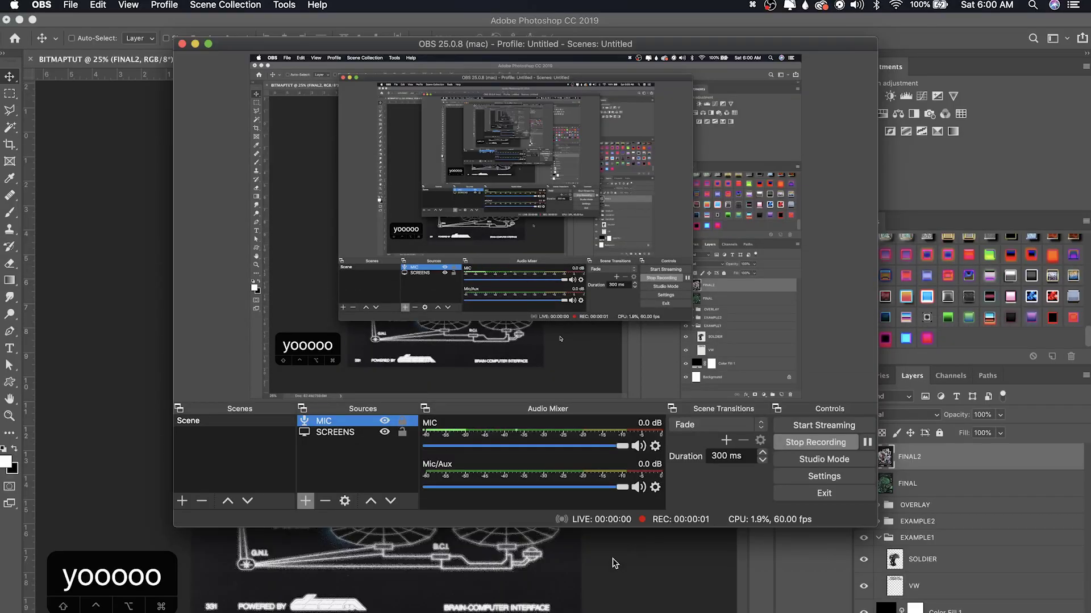
# Step: Bring the Photoshop poster with the glowing head collage back to the front
pyautogui.click(608, 560)
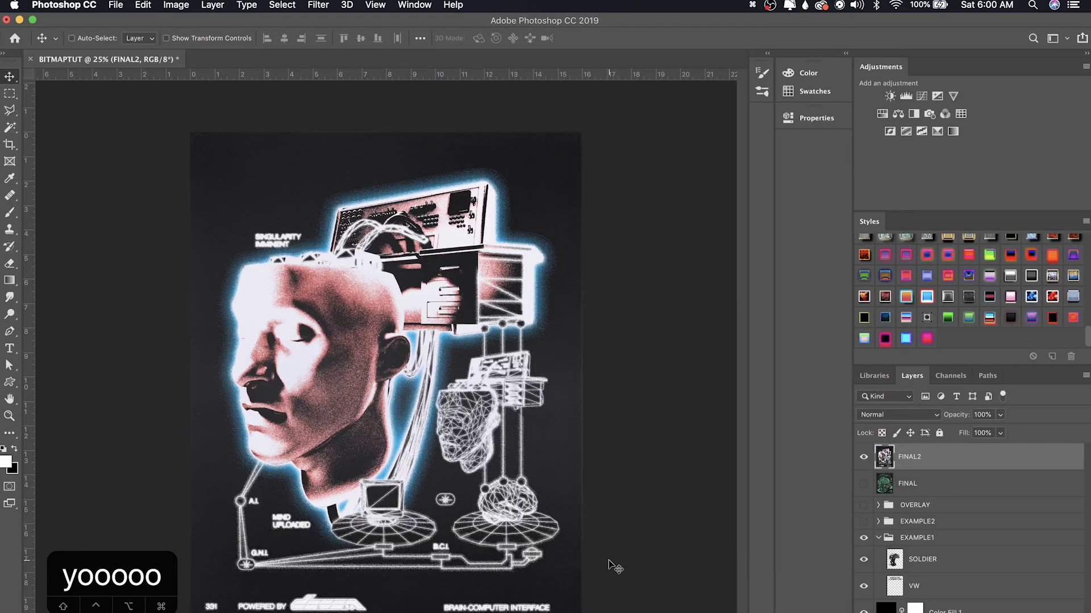
# Step: Zoom in on the head's ear to inspect the glow edge, then refit the poster
pyautogui.press('super+equal')
pyautogui.press('super+equal')
pyautogui.press('super+equal')
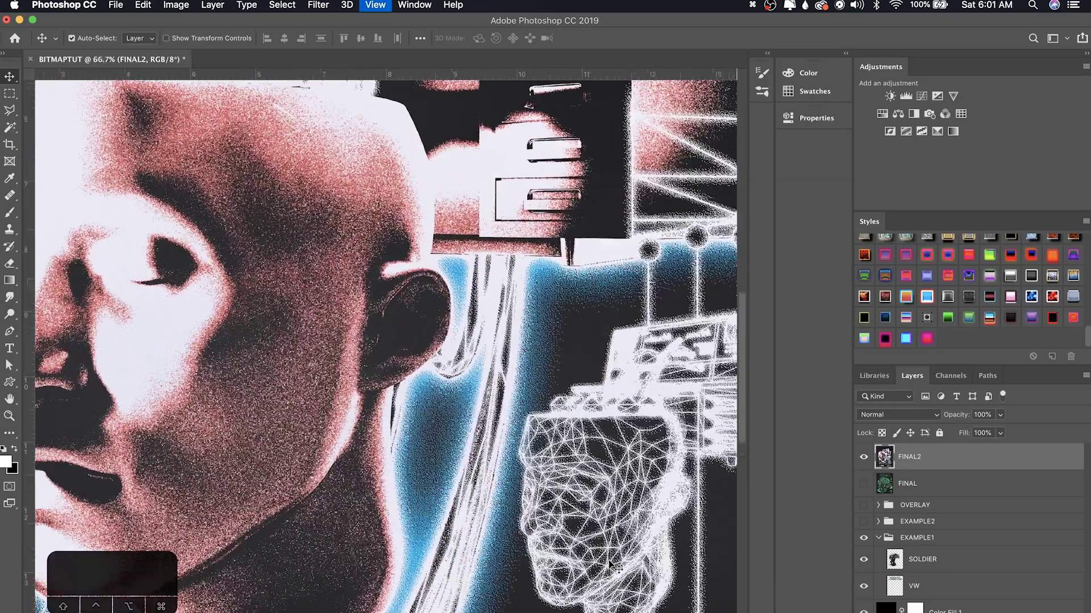
pyautogui.press('super+equal')
pyautogui.press('super+0')
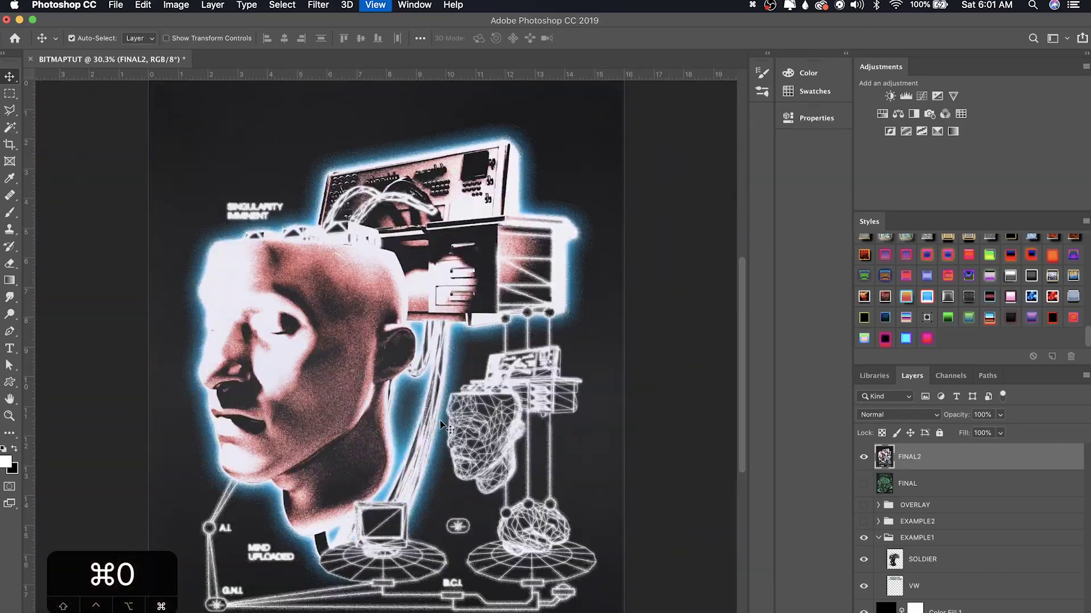
pyautogui.press('super+equal')
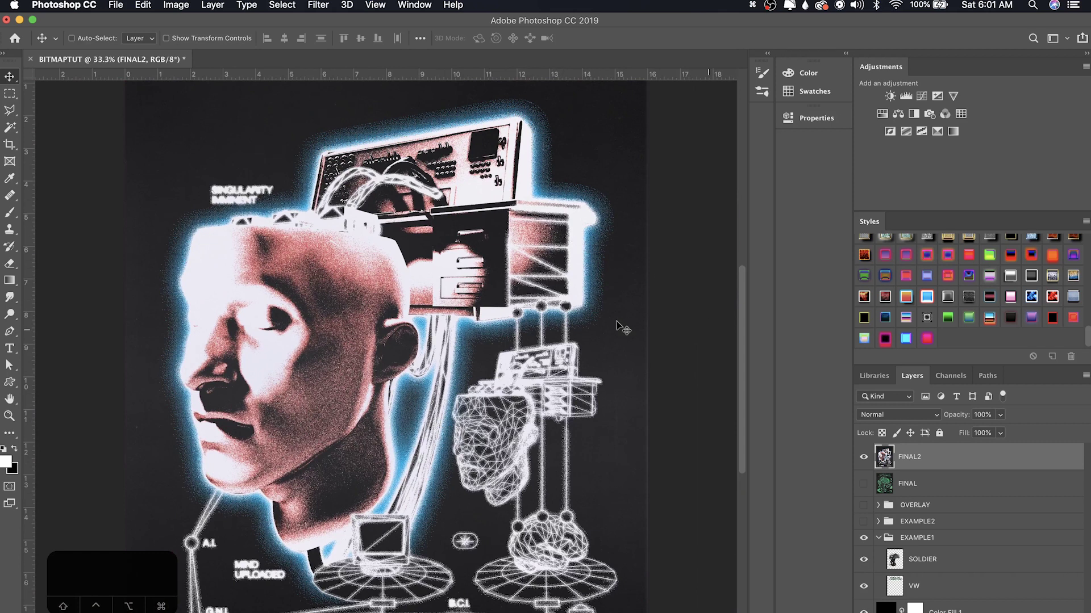
pyautogui.press('super+equal')
pyautogui.press('super+equal')
pyautogui.press('super+equal')
pyautogui.press('super+equal')
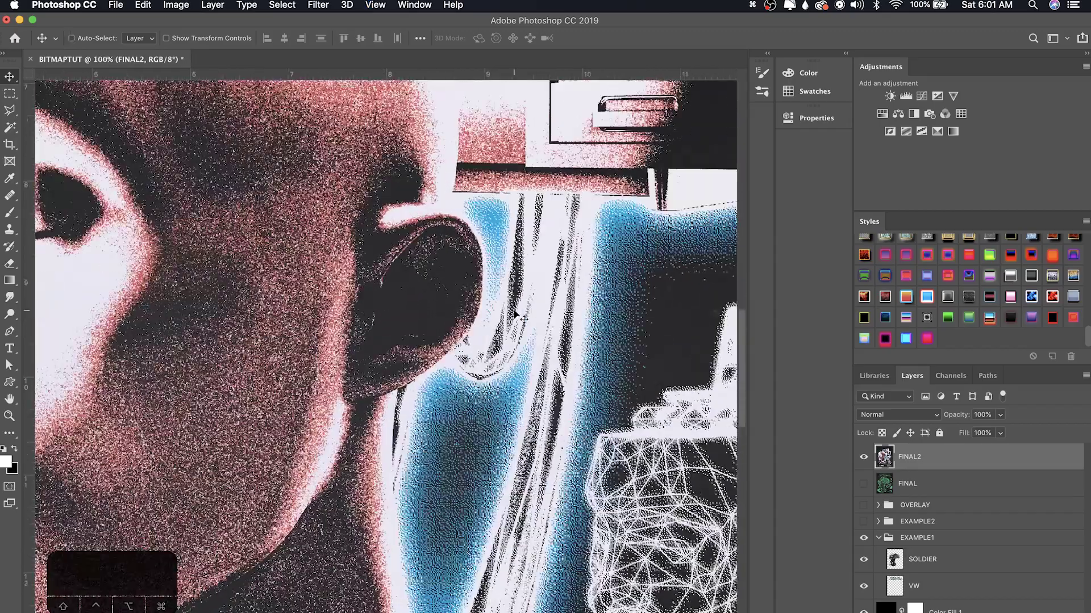
pyautogui.press('super+equal')
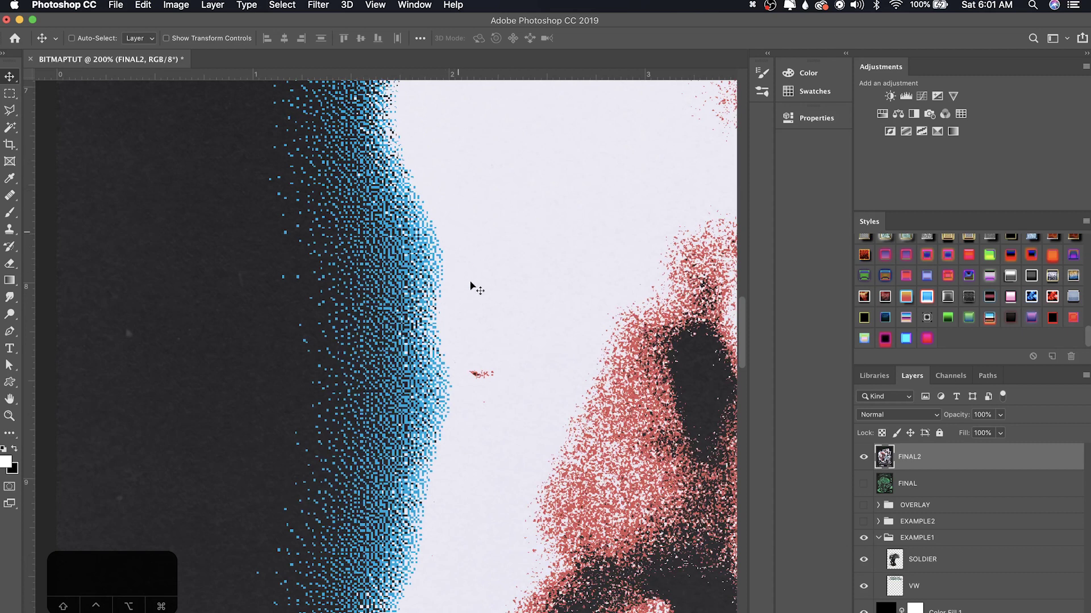
pyautogui.scroll(10, 470, 326)
pyautogui.scroll(10, 470, 327)
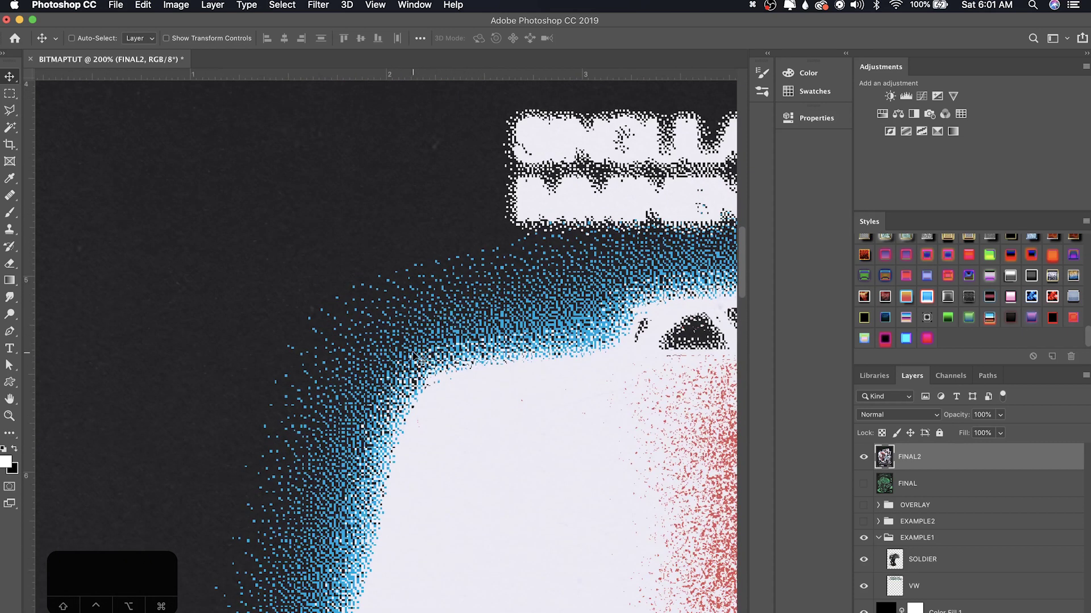
pyautogui.hscroll(8, 540, 298)
pyautogui.press('super+0')
pyautogui.press('super+minus')
pyautogui.press('super+equal')
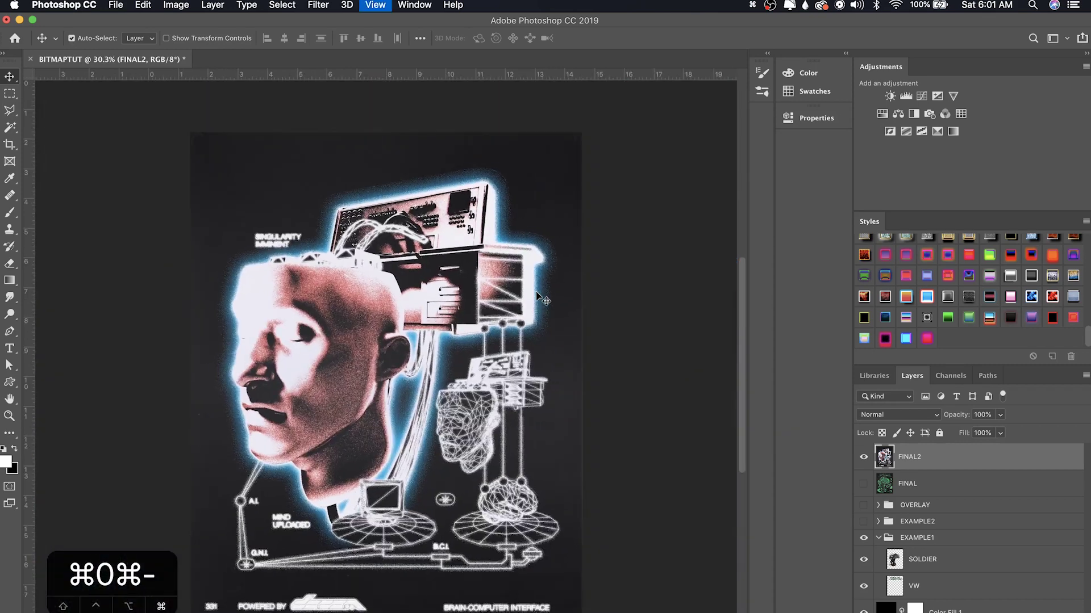
pyautogui.click(863, 456)
pyautogui.click(864, 483)
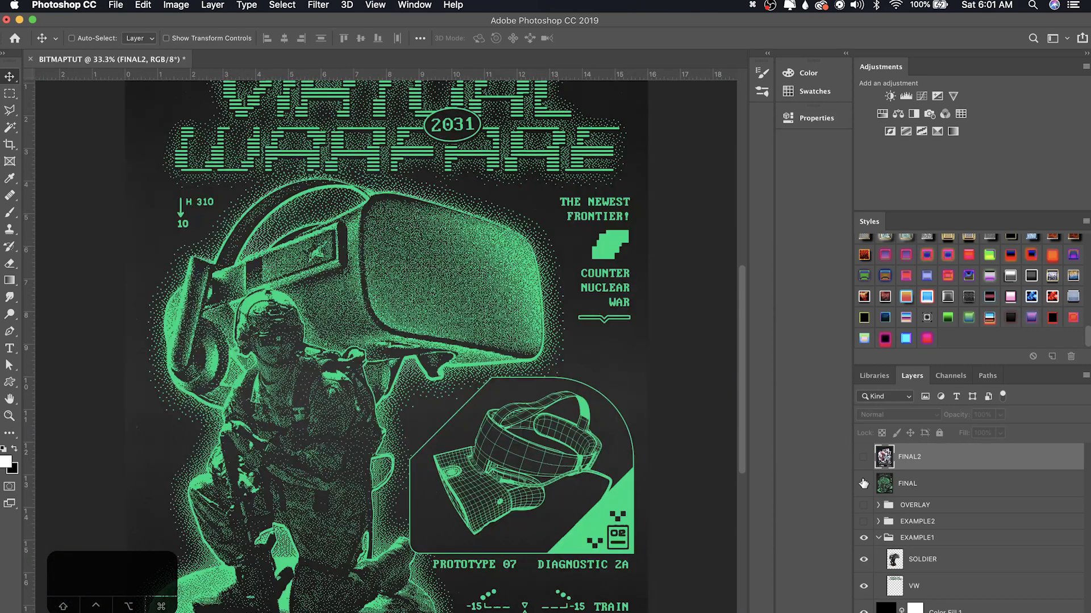
pyautogui.click(888, 485)
pyautogui.press('super+equal')
pyautogui.press('super+equal')
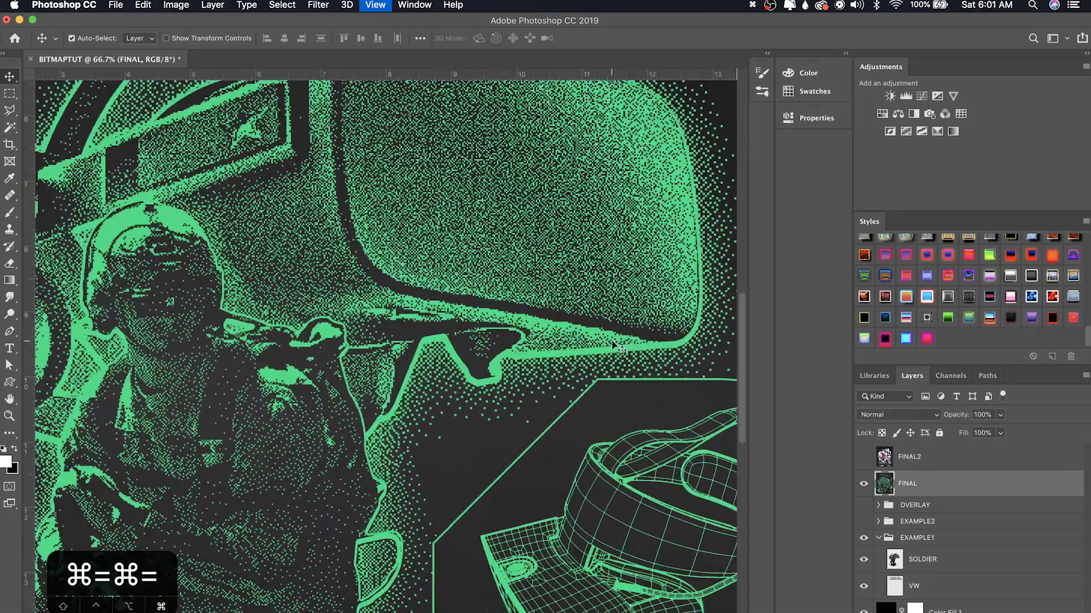
pyautogui.scroll(-3, 611, 348)
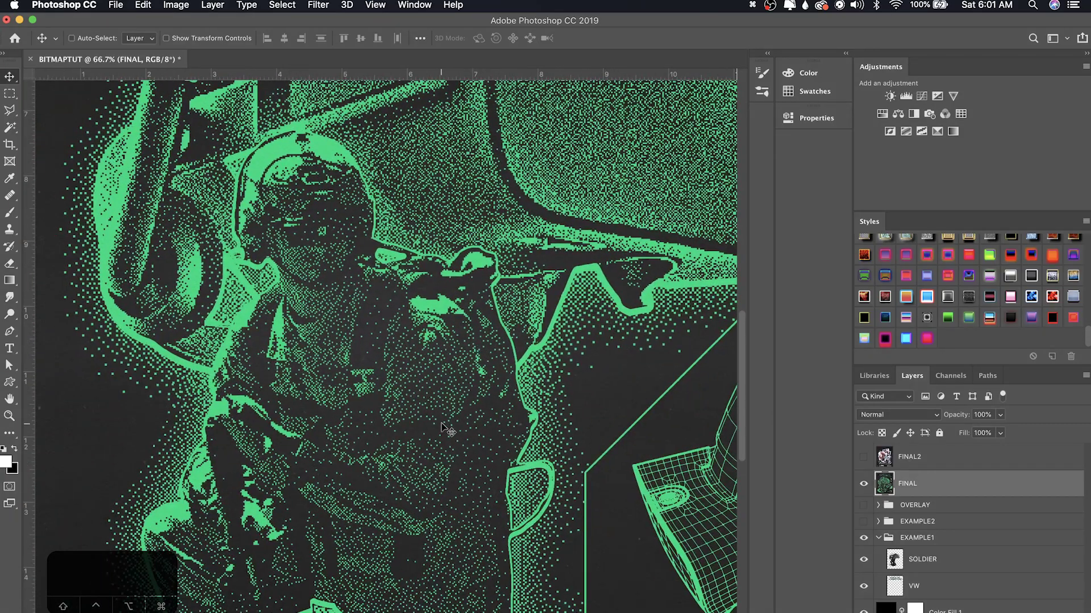
pyautogui.press('h')
pyautogui.moveTo(441, 426); pyautogui.dragTo(423, 348)
pyautogui.hscroll(5, 423, 348)
pyautogui.press('super+equal')
pyautogui.press('super+equal')
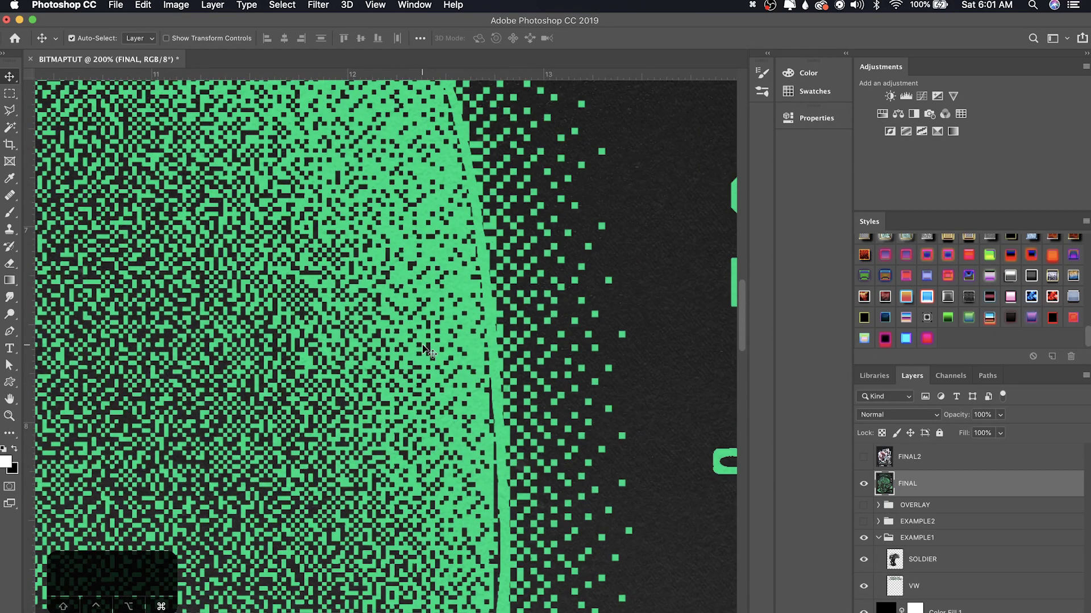
pyautogui.press('super+0')
pyautogui.press('super+minus')
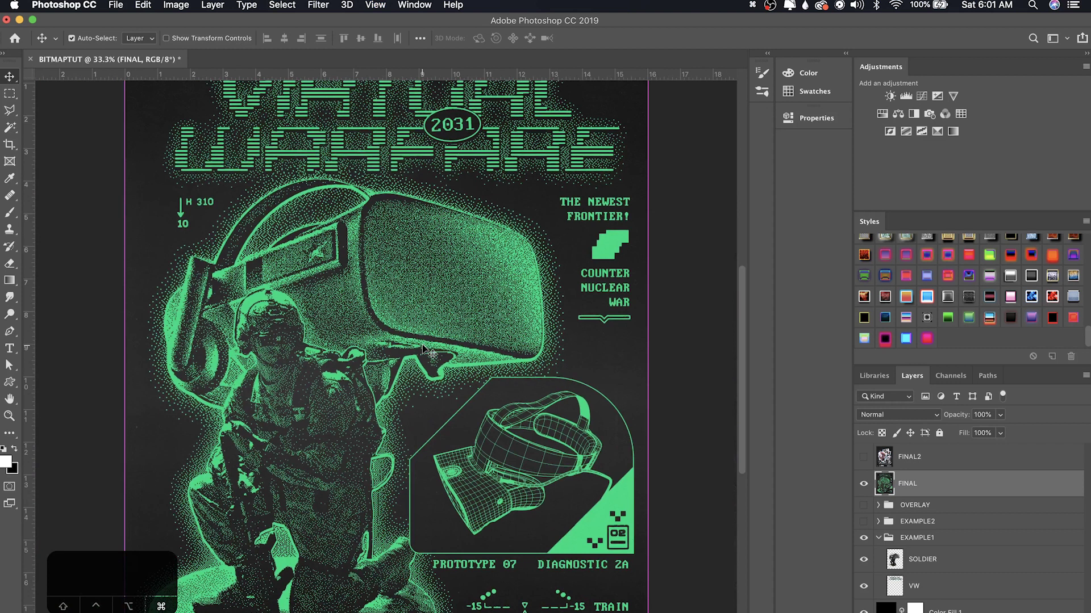
pyautogui.press('super+minus')
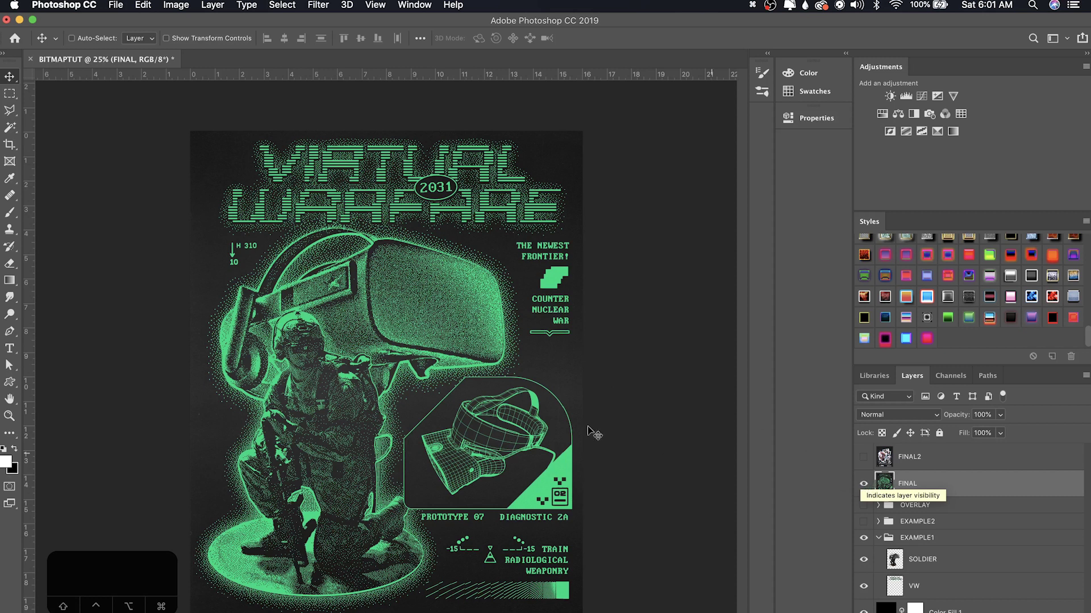
pyautogui.click(863, 484)
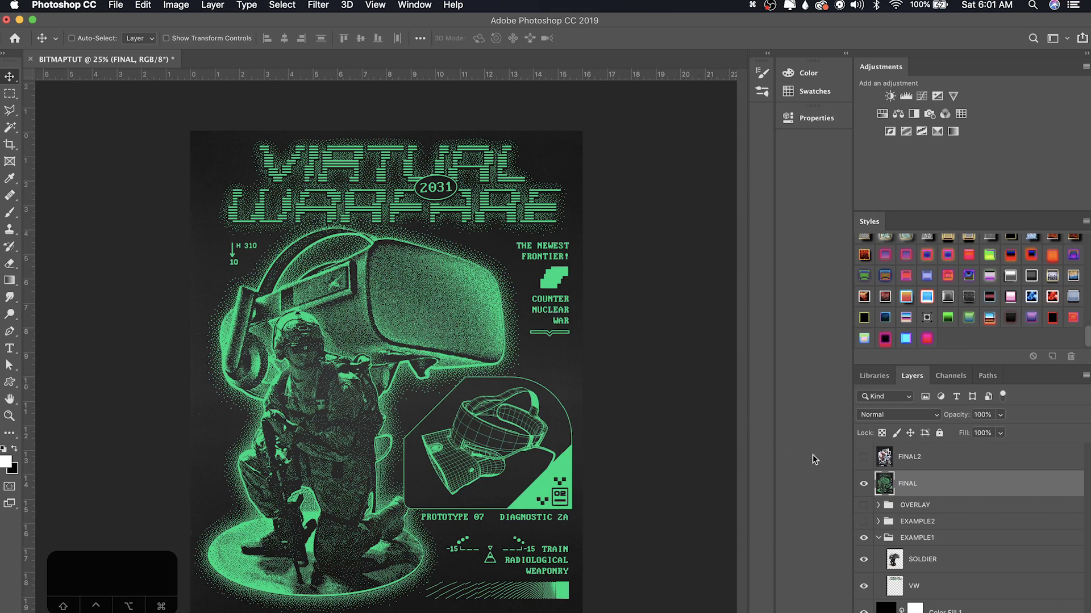
# Step: Hide the FINAL layer, select SOLDIER and drag it slightly down
pyautogui.click(862, 484)
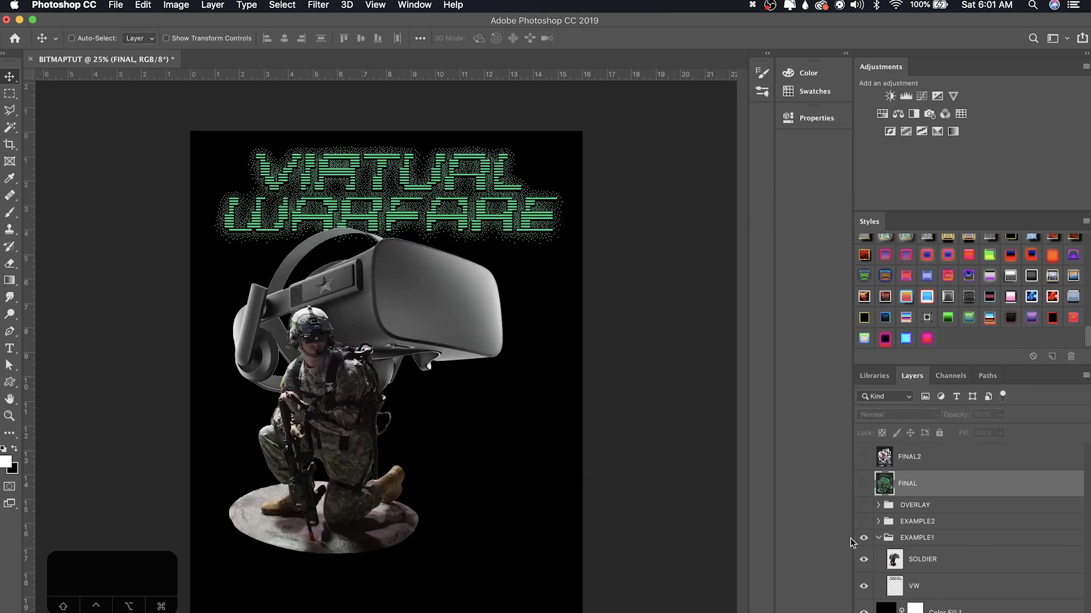
pyautogui.click(924, 561)
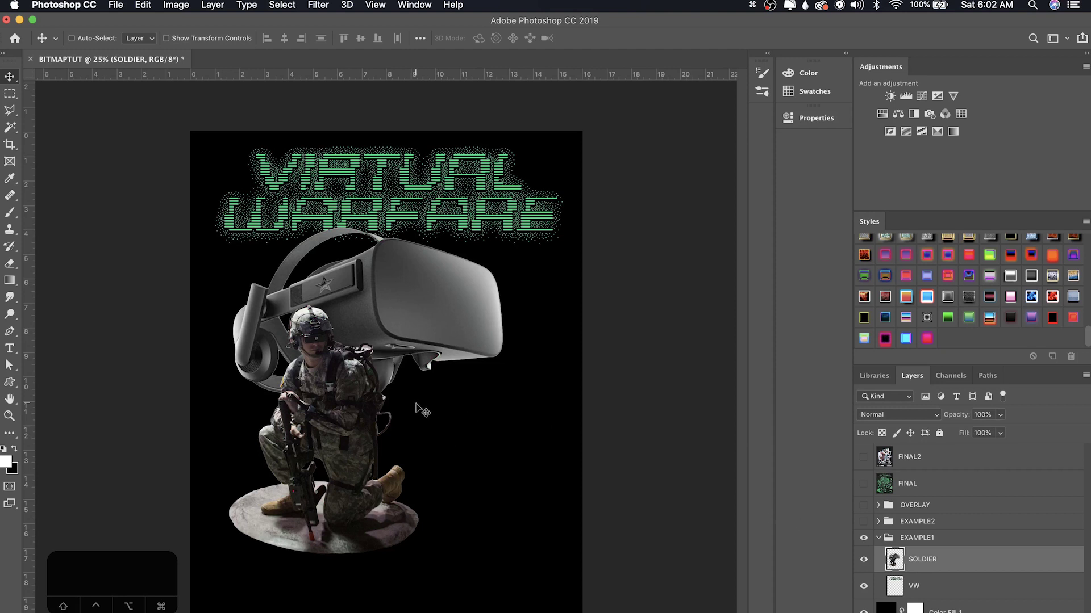
pyautogui.moveTo(417, 399); pyautogui.dragTo(419, 404)
# Step: Inspect the headset's star up close, then lower SOLDIER further by about 0.217 in
pyautogui.press('super+equal')
pyautogui.press('super+equal')
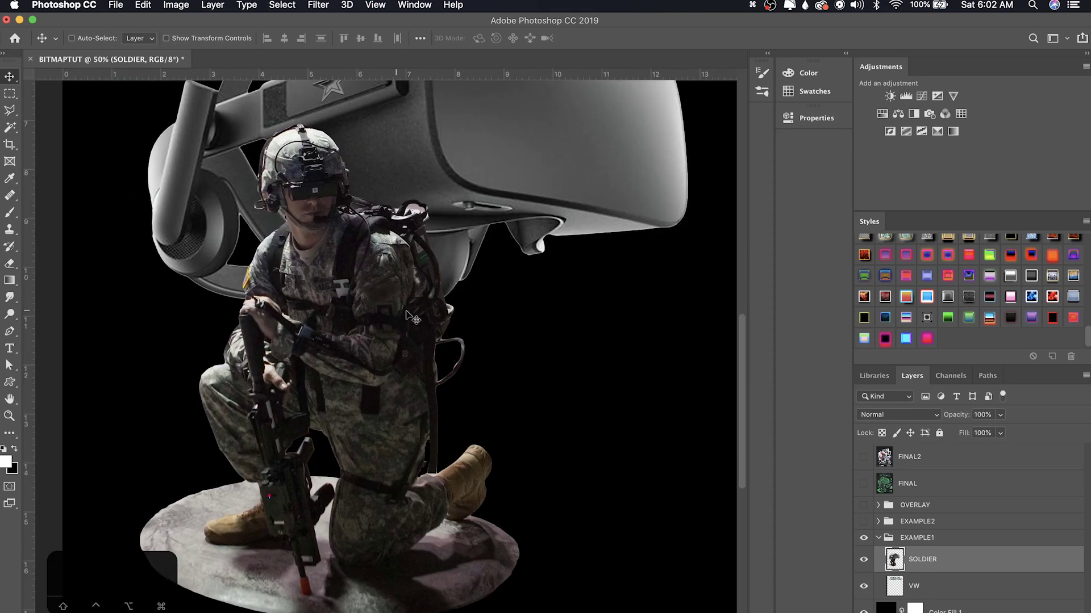
pyautogui.hscroll(-3, 376, 286)
pyautogui.scroll(-1, 377, 286)
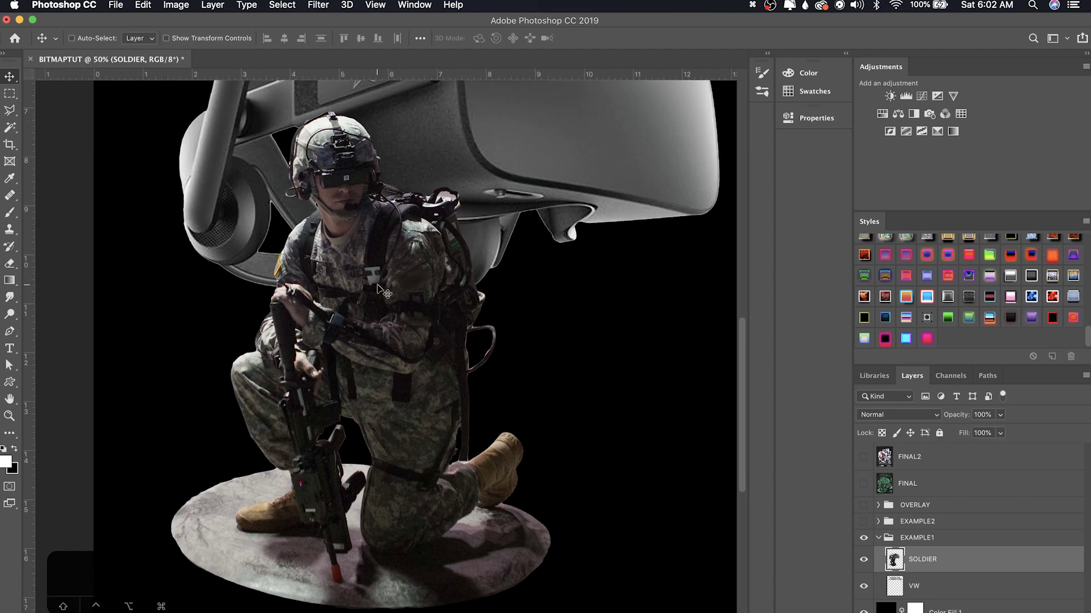
pyautogui.scroll(10, 377, 285)
pyautogui.hscroll(4, 377, 285)
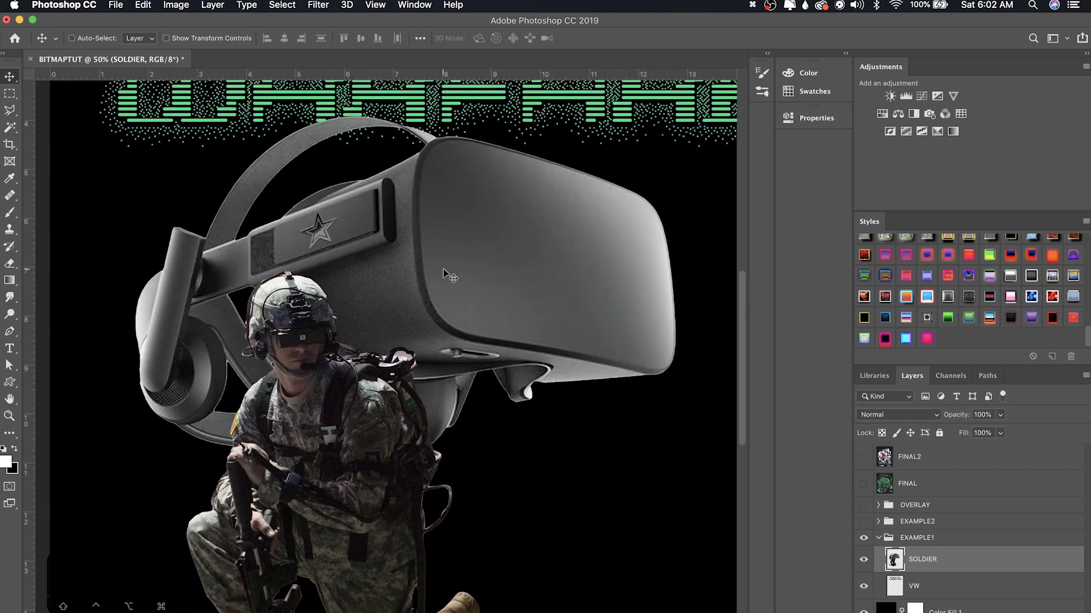
pyautogui.scroll(7, 461, 239)
pyautogui.hscroll(-5, 462, 238)
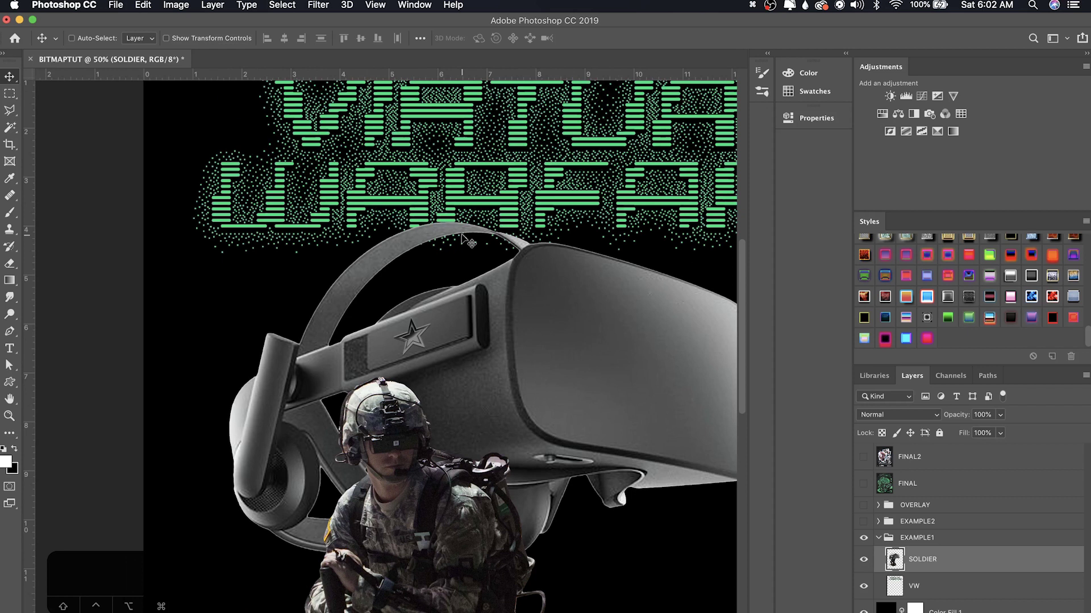
pyautogui.press('super+equal')
pyautogui.press('super+equal')
pyautogui.press('super+equal')
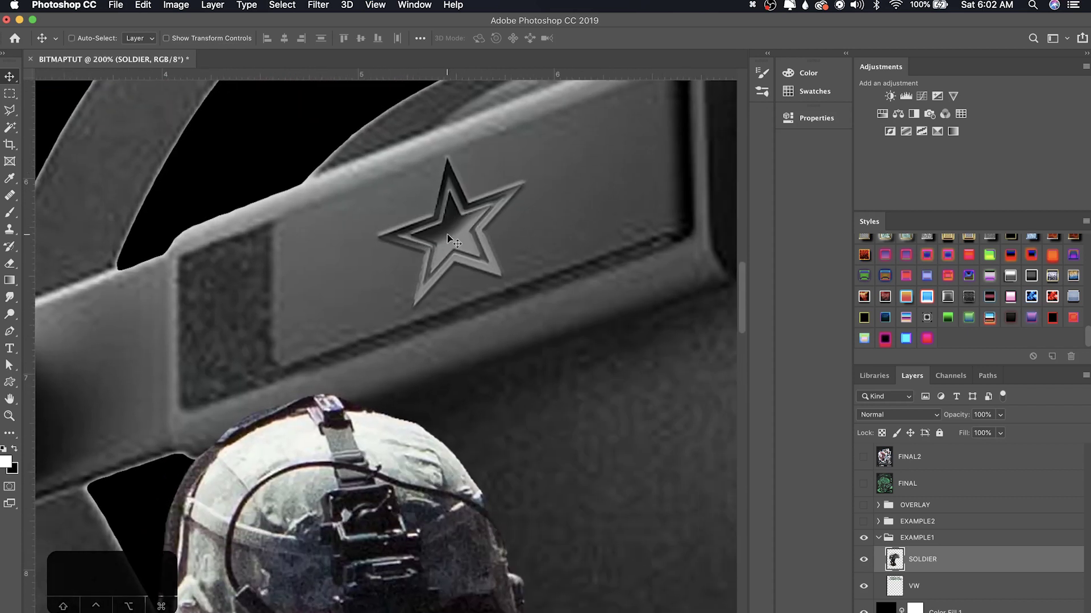
pyautogui.press('super+0')
pyautogui.press('super+minus')
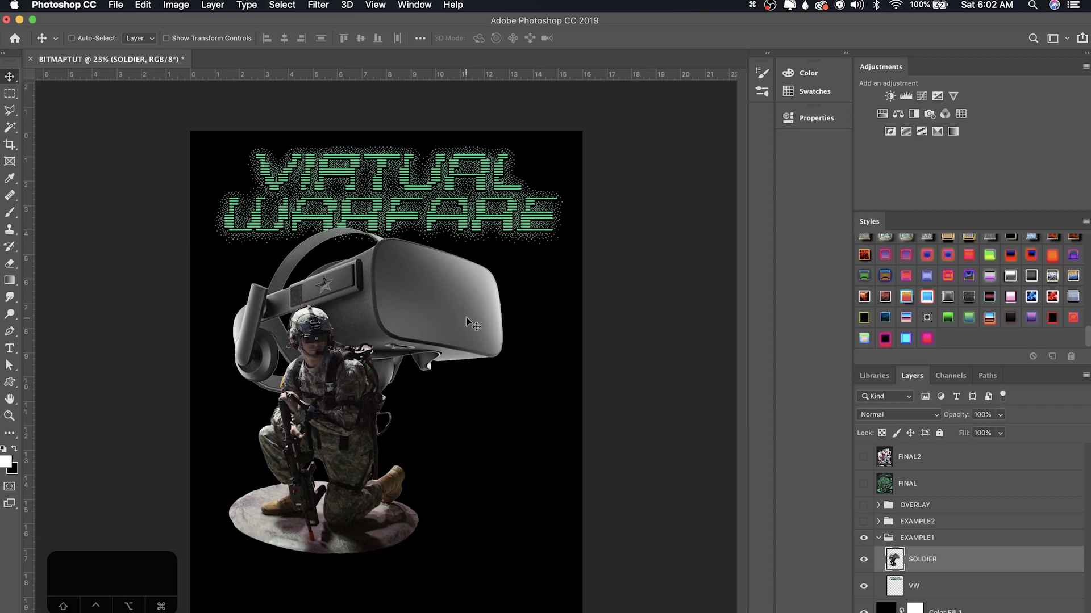
pyautogui.moveTo(466, 317); pyautogui.dragTo(466, 321)
pyautogui.press('Down')
pyautogui.press('Down')
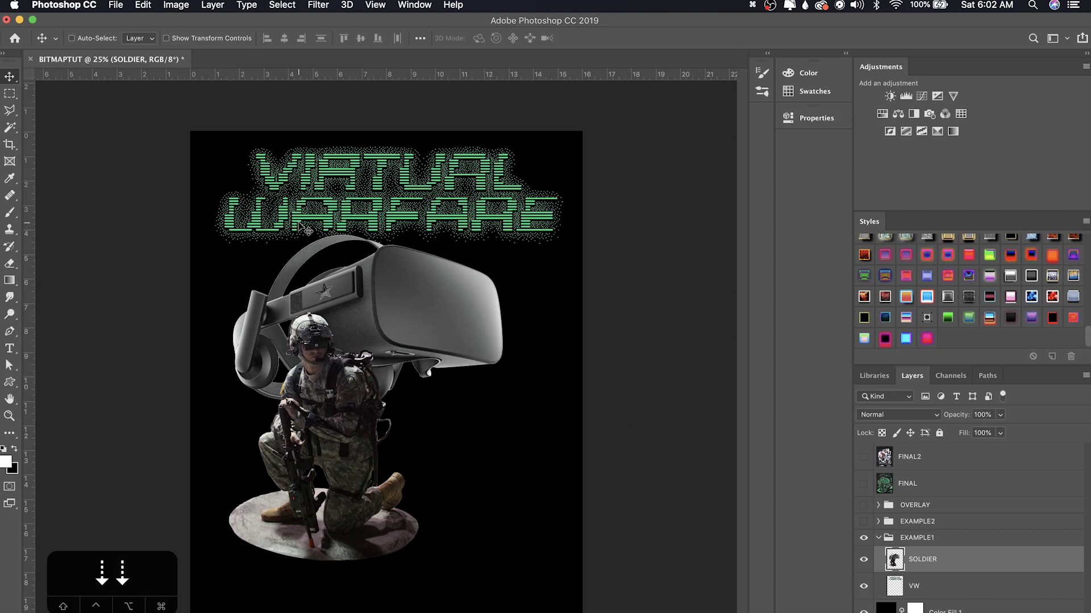
pyautogui.click(176, 4)
pyautogui.click(186, 3)
pyautogui.click(186, 4)
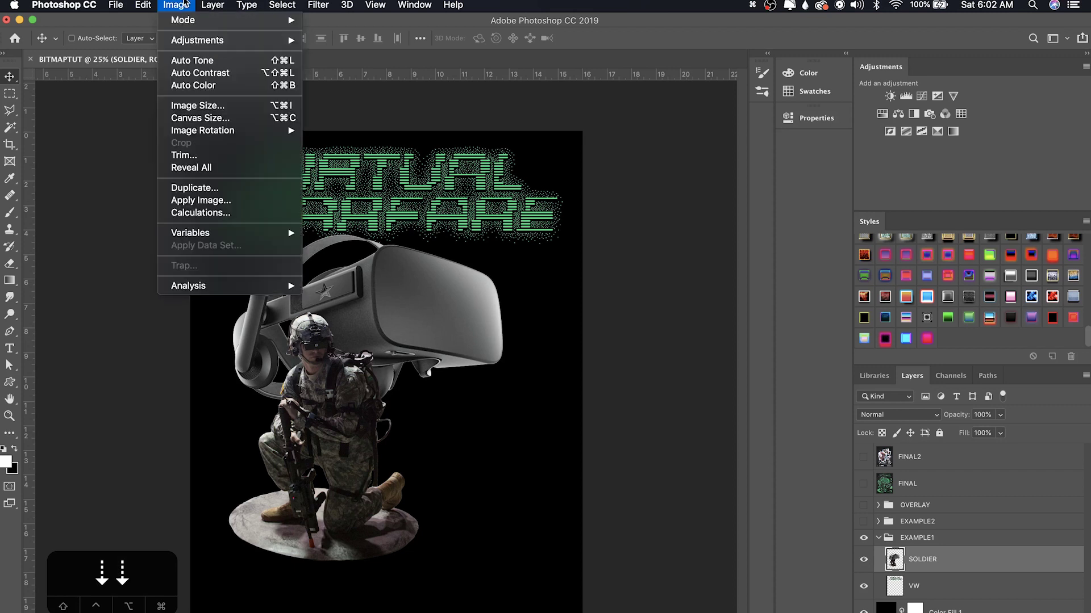
pyautogui.click(203, 108)
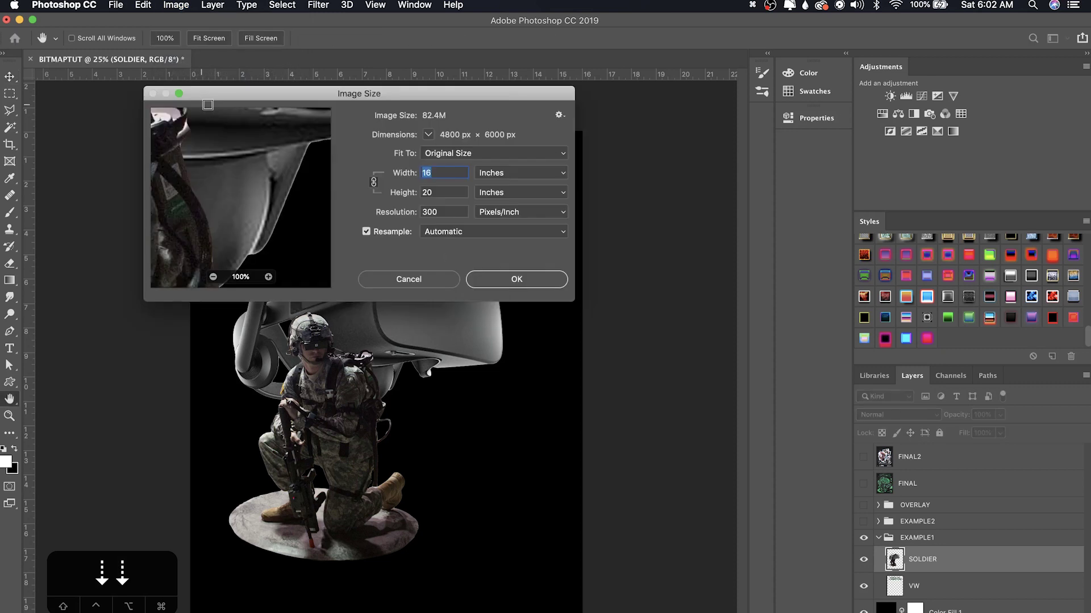
pyautogui.click(433, 173)
pyautogui.press('Tab')
pyautogui.press('Tab')
pyautogui.click(454, 213)
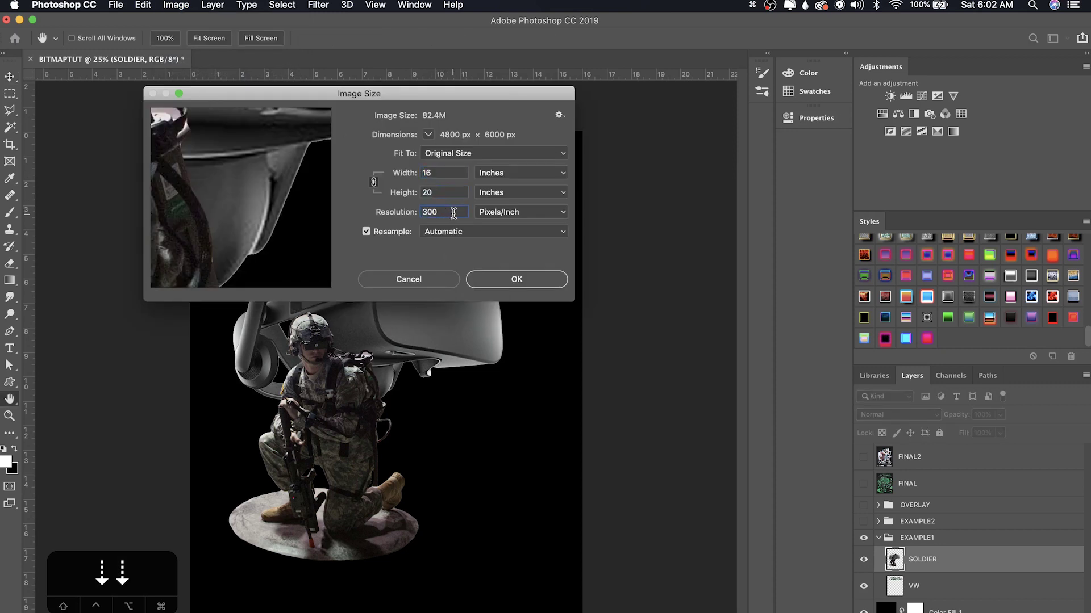
pyautogui.moveTo(220, 150); pyautogui.dragTo(348, 203)
pyautogui.click(445, 212)
pyautogui.moveTo(451, 212); pyautogui.dragTo(409, 213)
pyautogui.click(446, 213)
pyautogui.moveTo(447, 173); pyautogui.dragTo(425, 193)
pyautogui.click(440, 172)
pyautogui.click(443, 174)
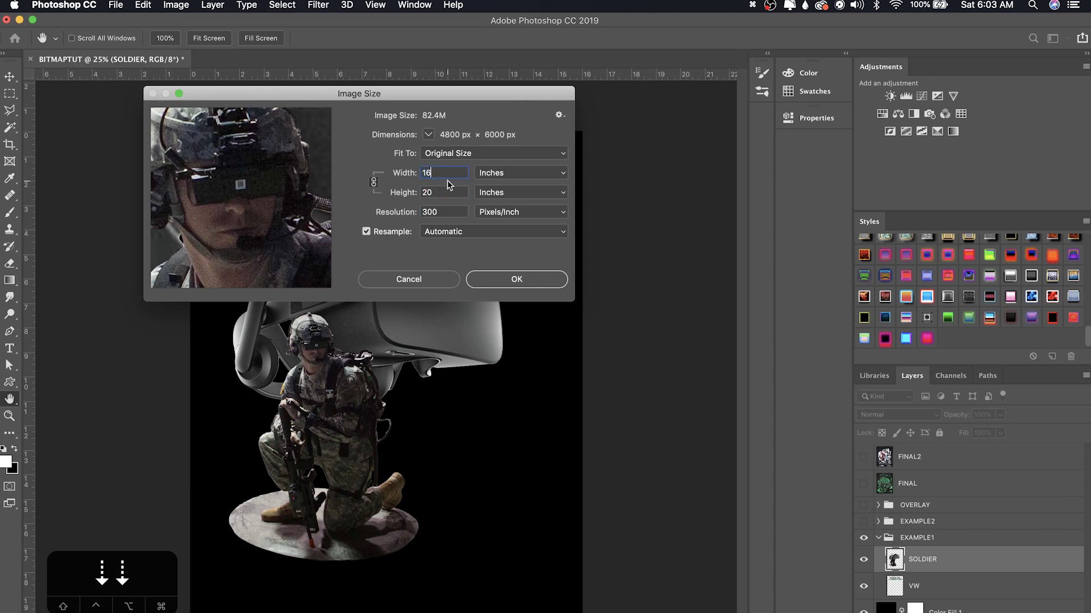
pyautogui.click(453, 212)
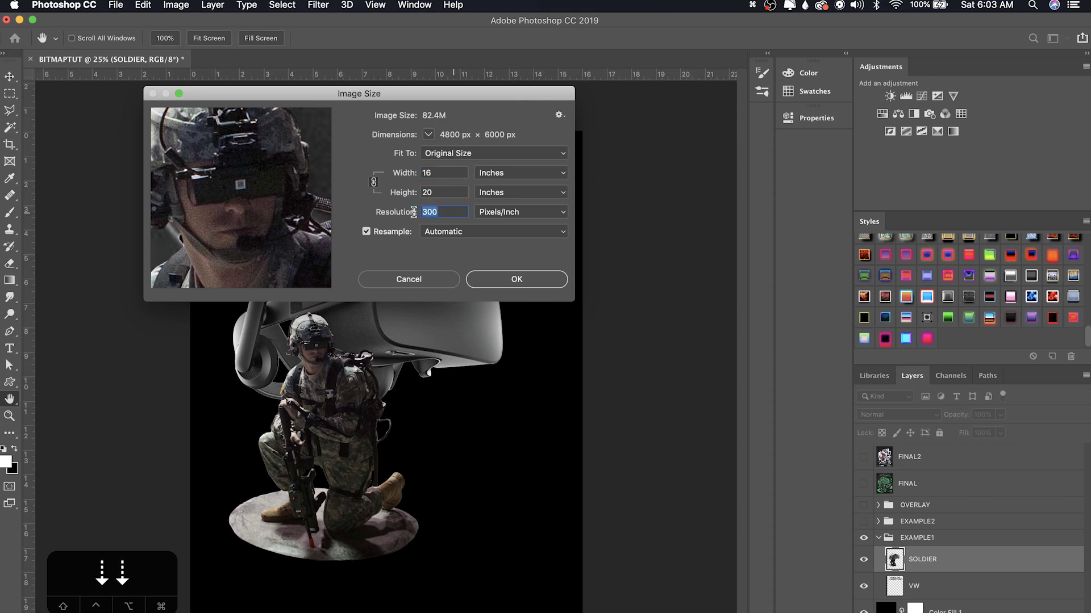
pyautogui.click(450, 213)
pyautogui.moveTo(273, 166); pyautogui.dragTo(216, 137)
pyautogui.click(446, 212)
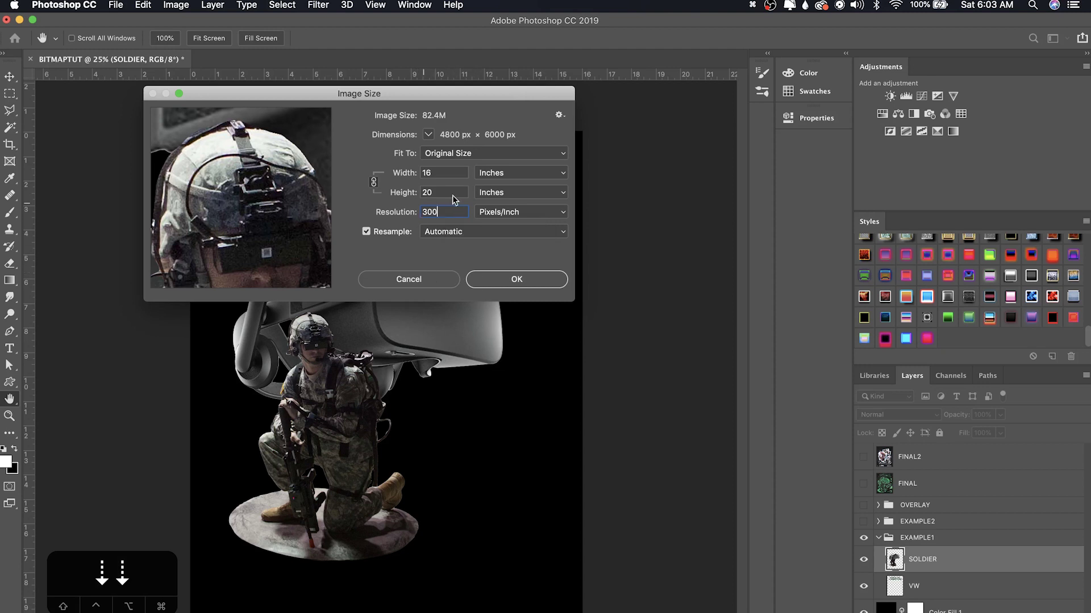
pyautogui.click(506, 278)
pyautogui.press('v')
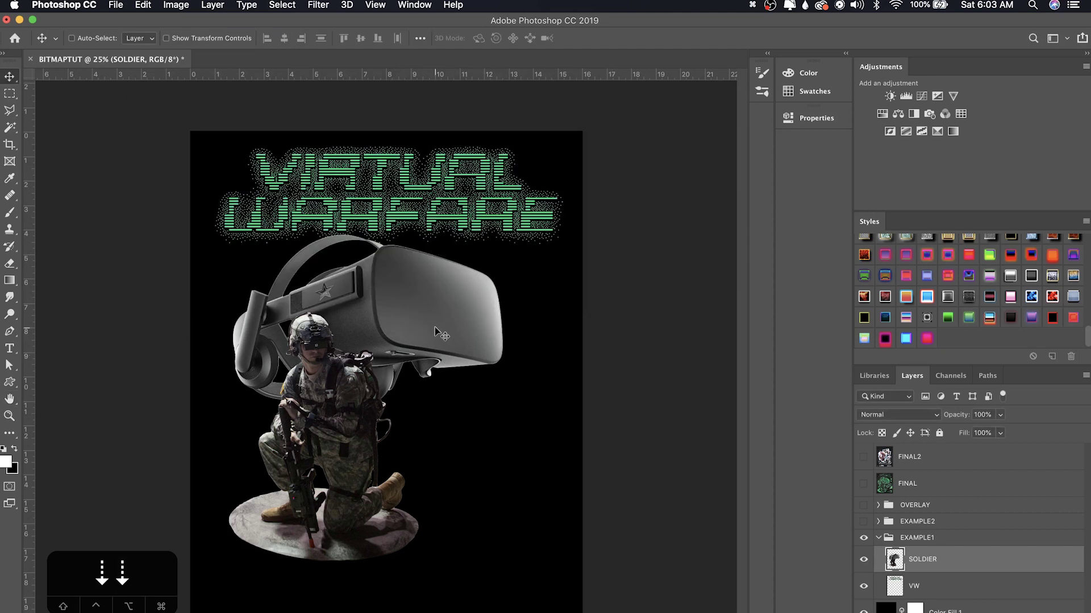
# Step: Add a solid white Outer Glow in Normal blend mode to the SOLDIER layer
pyautogui.moveTo(434, 325); pyautogui.dragTo(435, 322)
pyautogui.doubleClick(1024, 564)
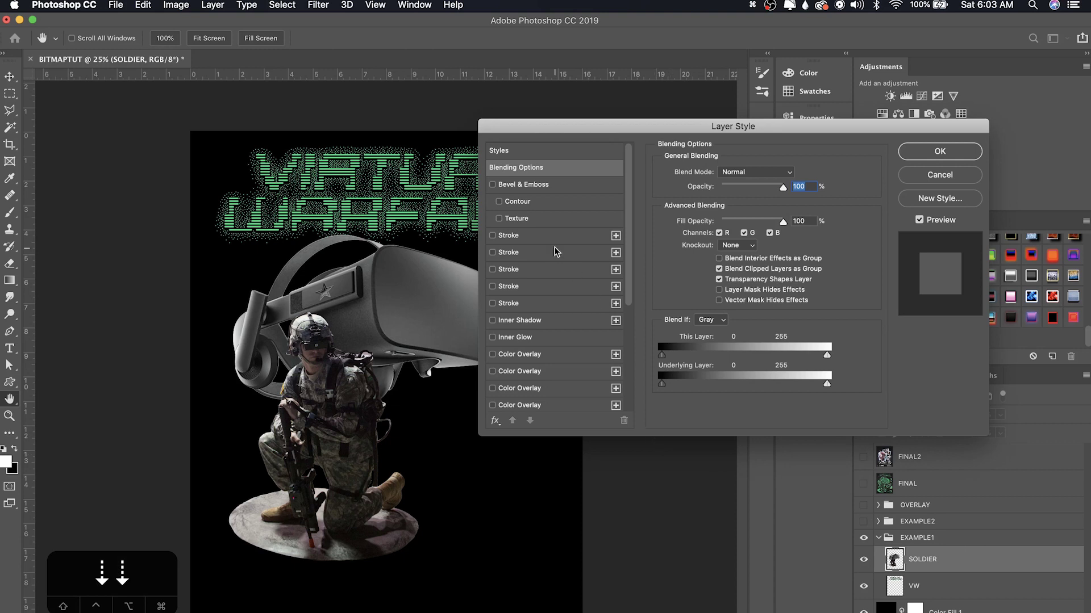
pyautogui.scroll(-5, 556, 252)
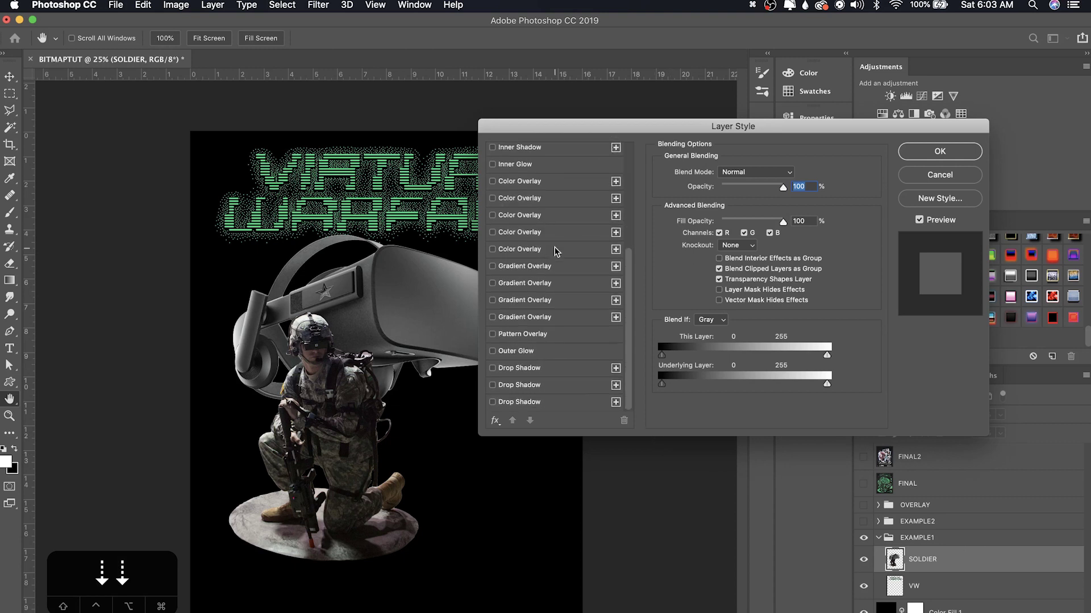
pyautogui.click(534, 348)
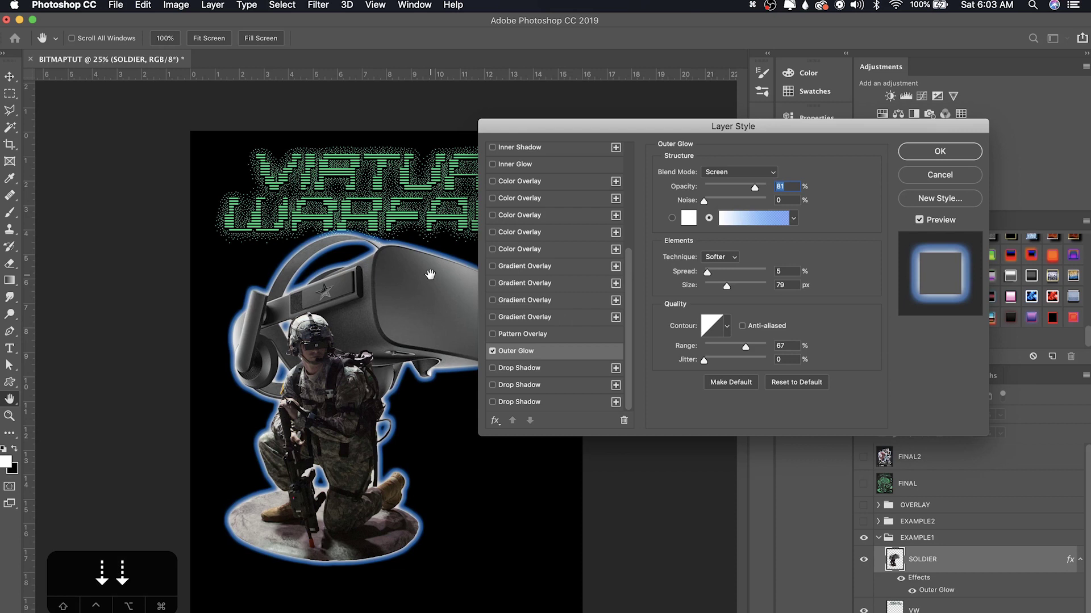
pyautogui.click(672, 218)
pyautogui.click(688, 217)
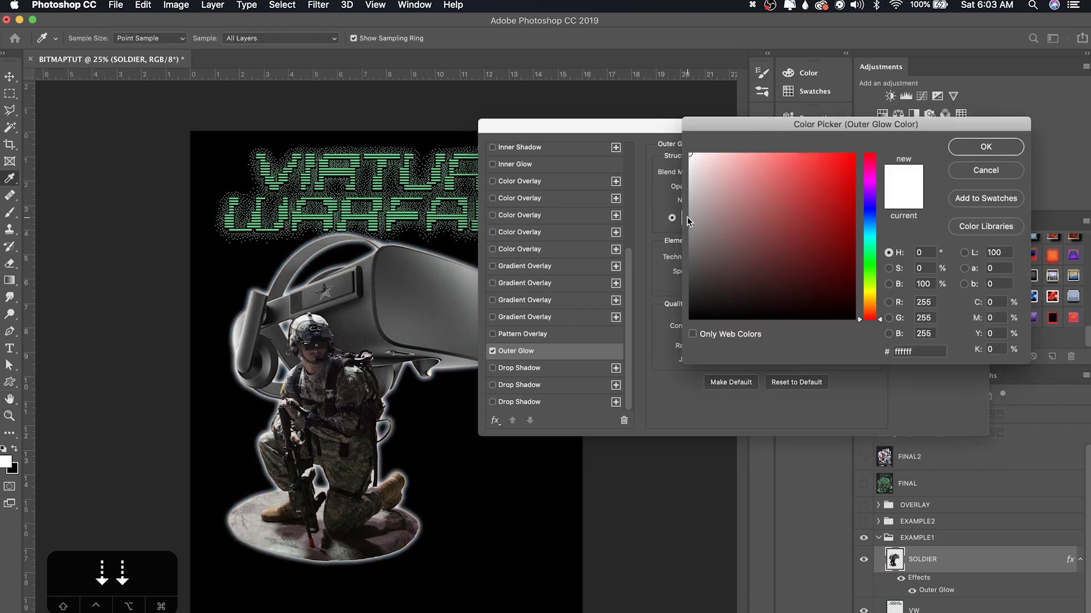
pyautogui.press('Return')
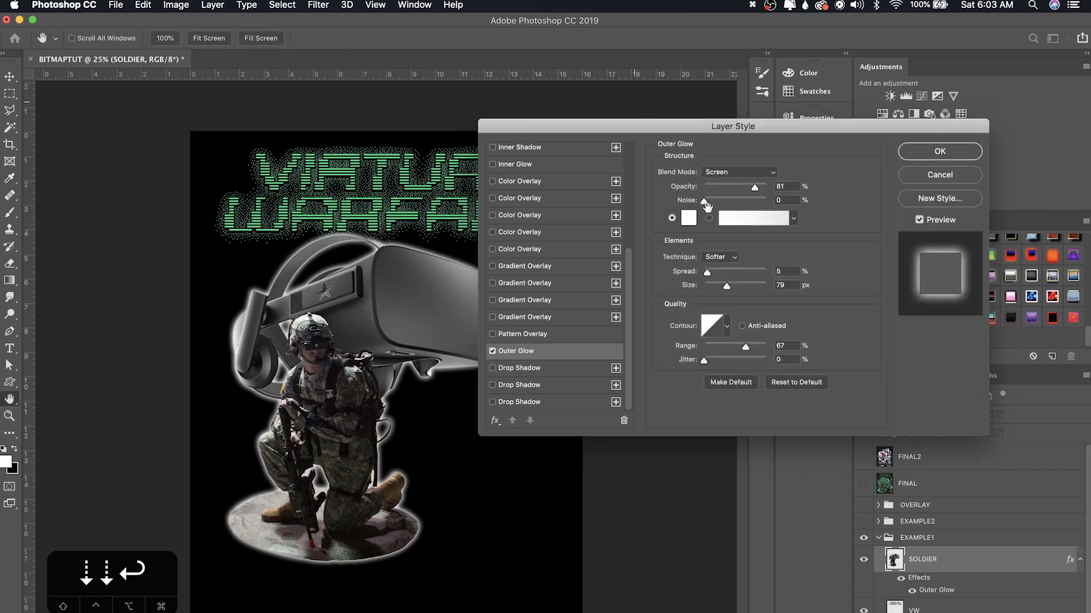
pyautogui.click(721, 173)
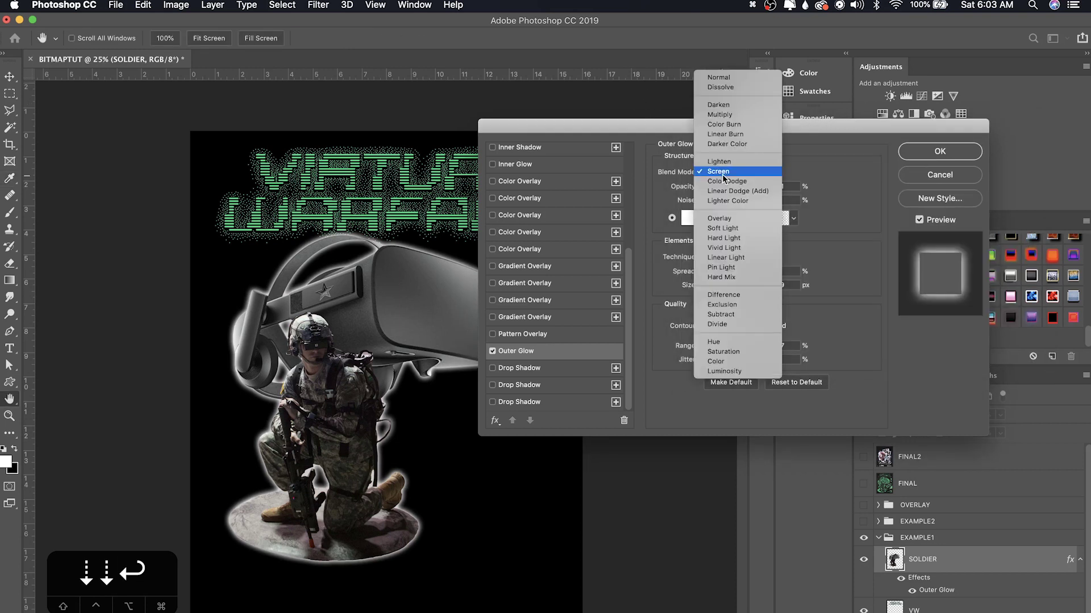
pyautogui.click(727, 79)
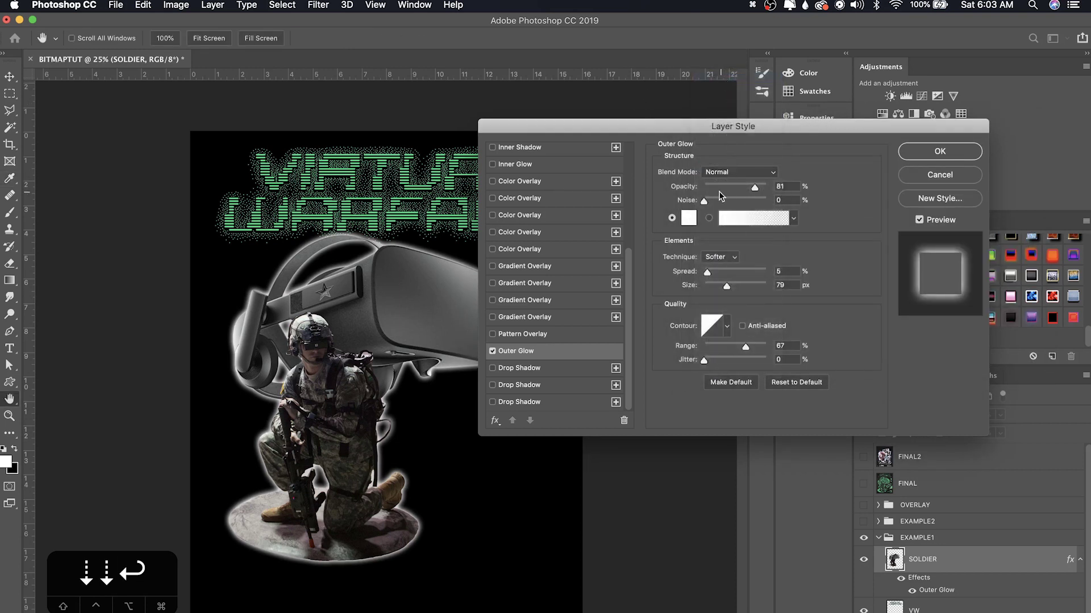
# Step: Set the glow to Opacity 100%, Spread 10% and Size 218 px, and apply it
pyautogui.moveTo(754, 187)
pyautogui.mouseDown()
pyautogui.moveTo(780, 182)
pyautogui.moveTo(756, 190)
pyautogui.moveTo(765, 186)
pyautogui.mouseUp()
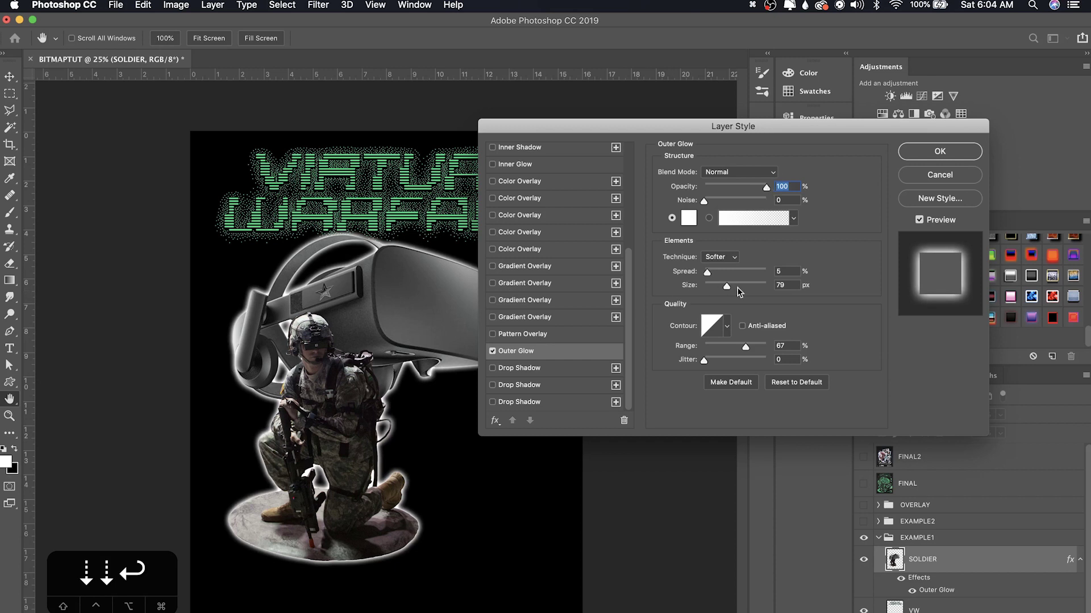
pyautogui.moveTo(708, 272); pyautogui.dragTo(702, 273)
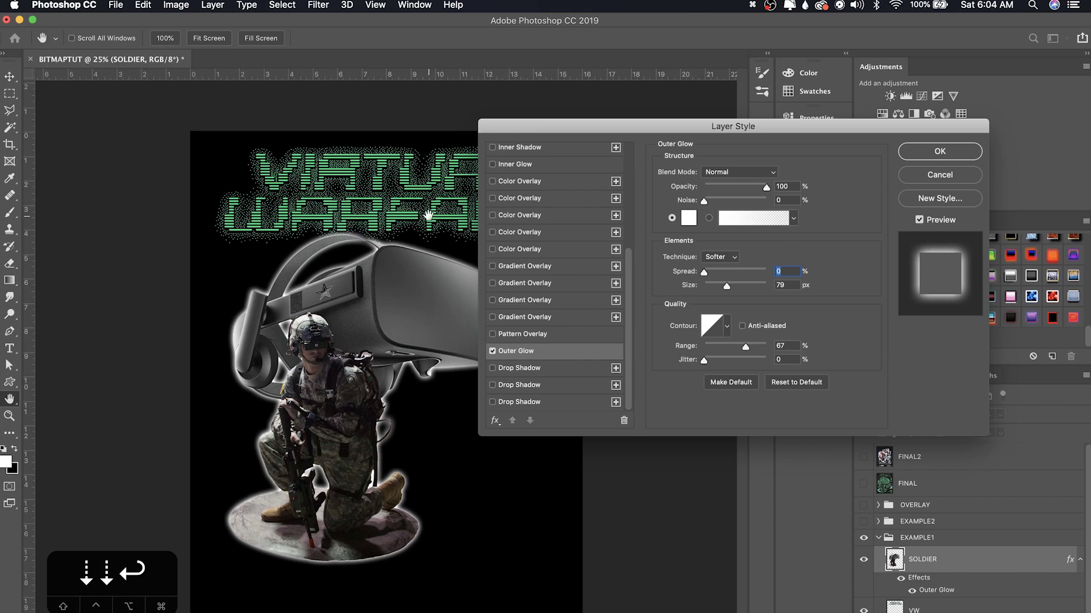
pyautogui.click(738, 286)
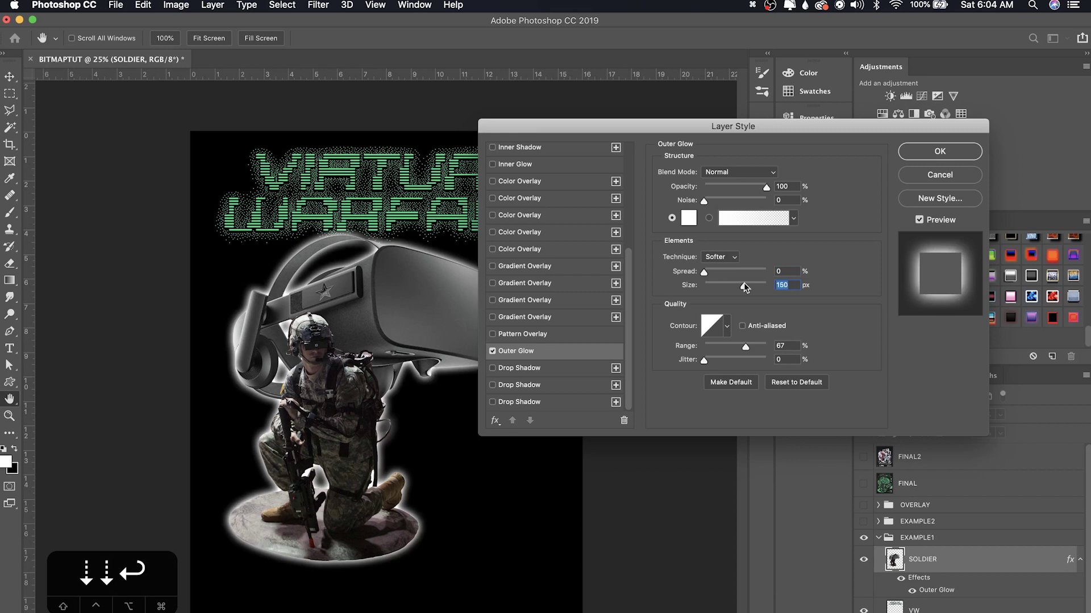
pyautogui.moveTo(744, 283); pyautogui.dragTo(750, 284)
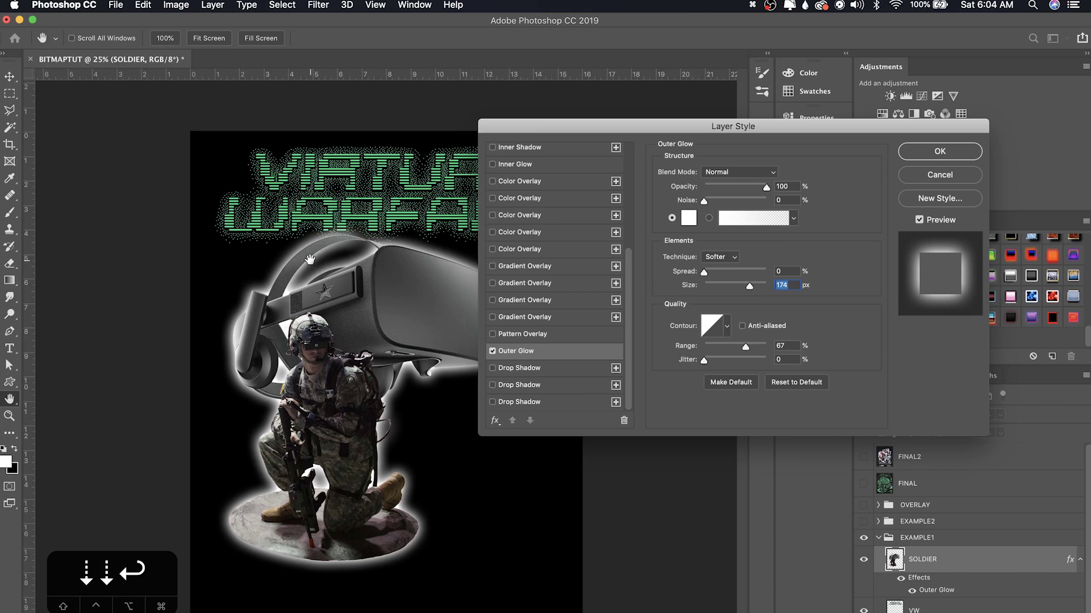
pyautogui.click(714, 272)
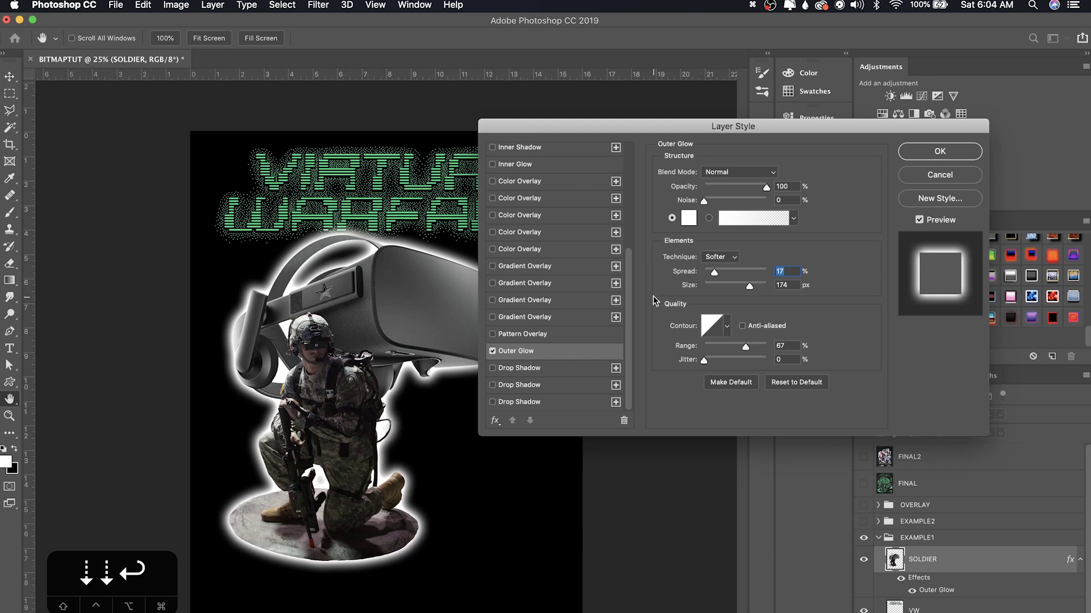
pyautogui.moveTo(714, 271); pyautogui.dragTo(761, 289)
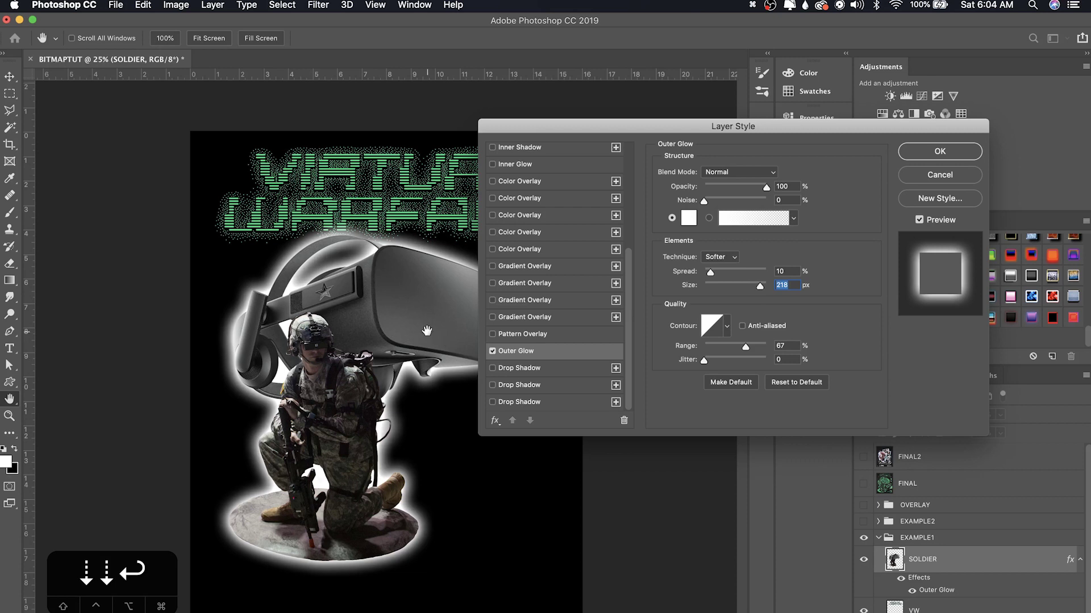
pyautogui.moveTo(598, 128); pyautogui.dragTo(550, 142)
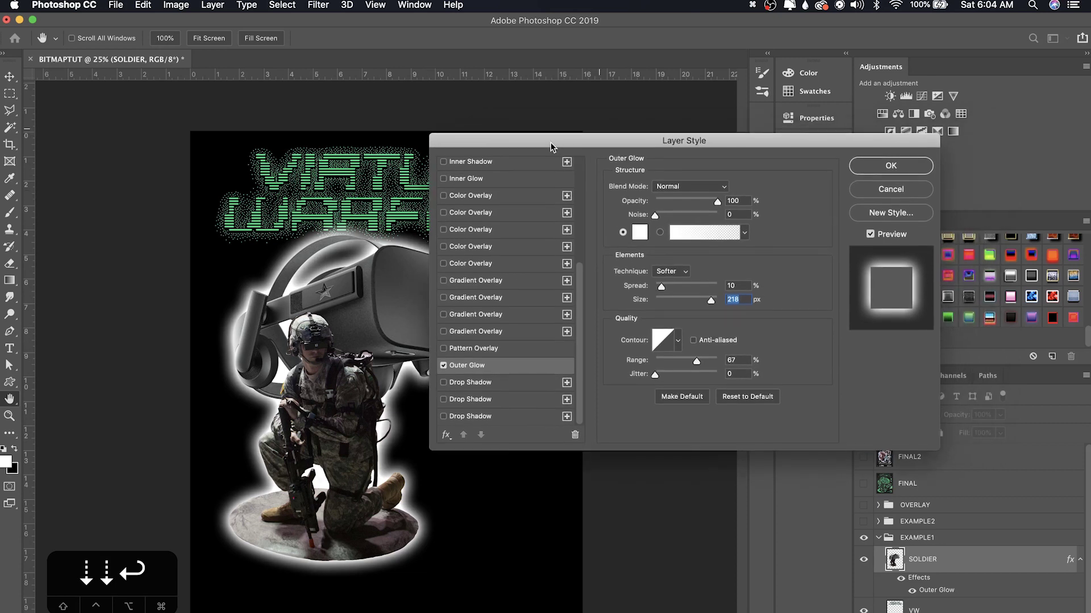
pyautogui.click(867, 169)
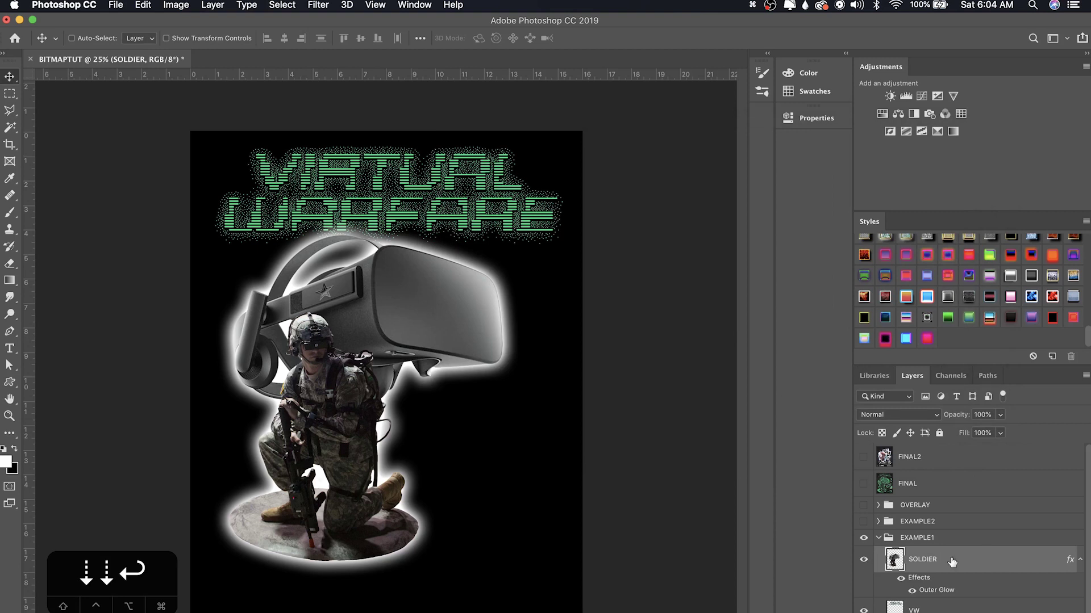
# Step: Duplicate the SOLDIER layer and set the copy's Fill to 0%
pyautogui.press('super+j')
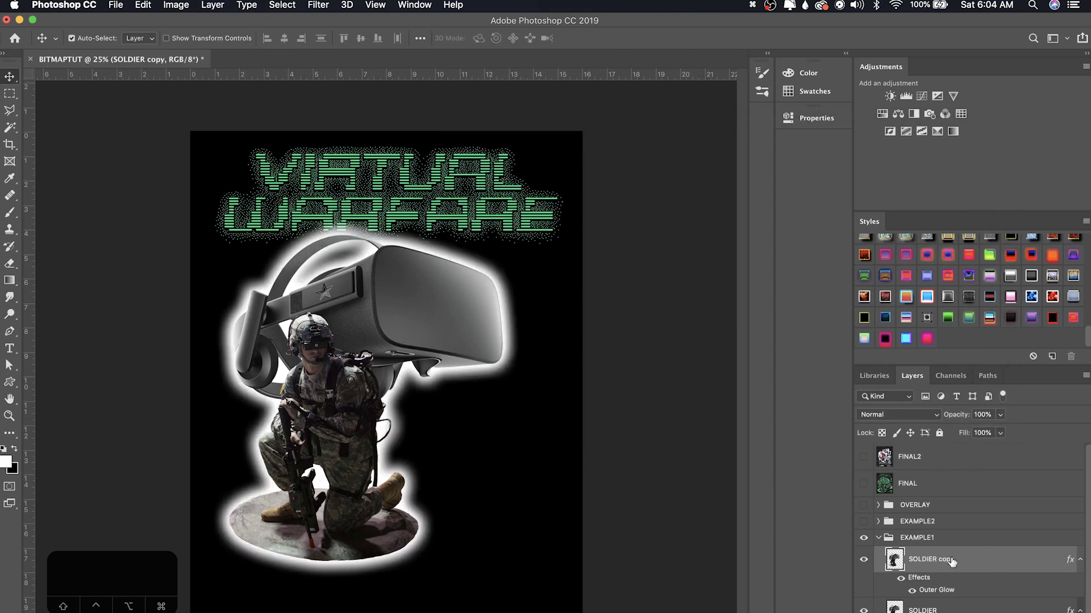
pyautogui.scroll(-2, 885, 528)
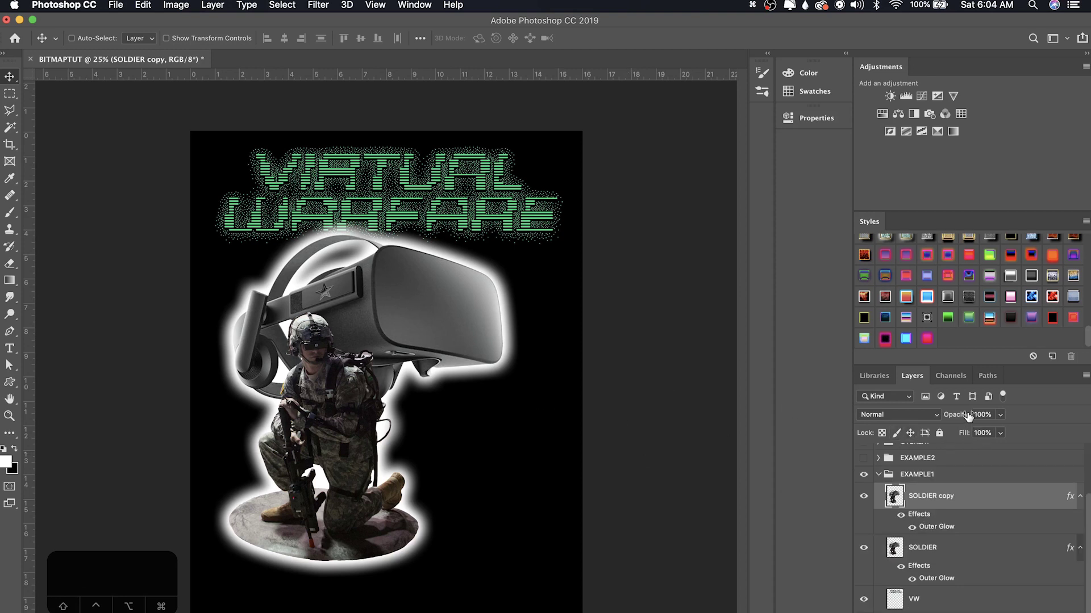
pyautogui.click(999, 433)
pyautogui.moveTo(973, 449); pyautogui.dragTo(909, 447)
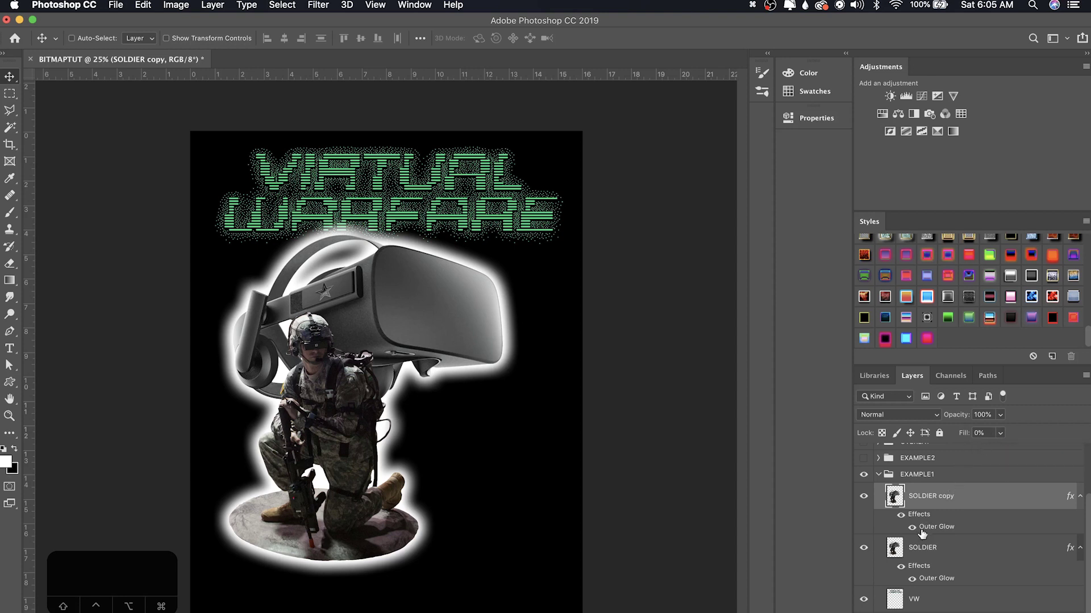
# Step: Check the copy's glow by toggling SOLDIER, then hide the original SOLDIER's Outer Glow
pyautogui.click(865, 550)
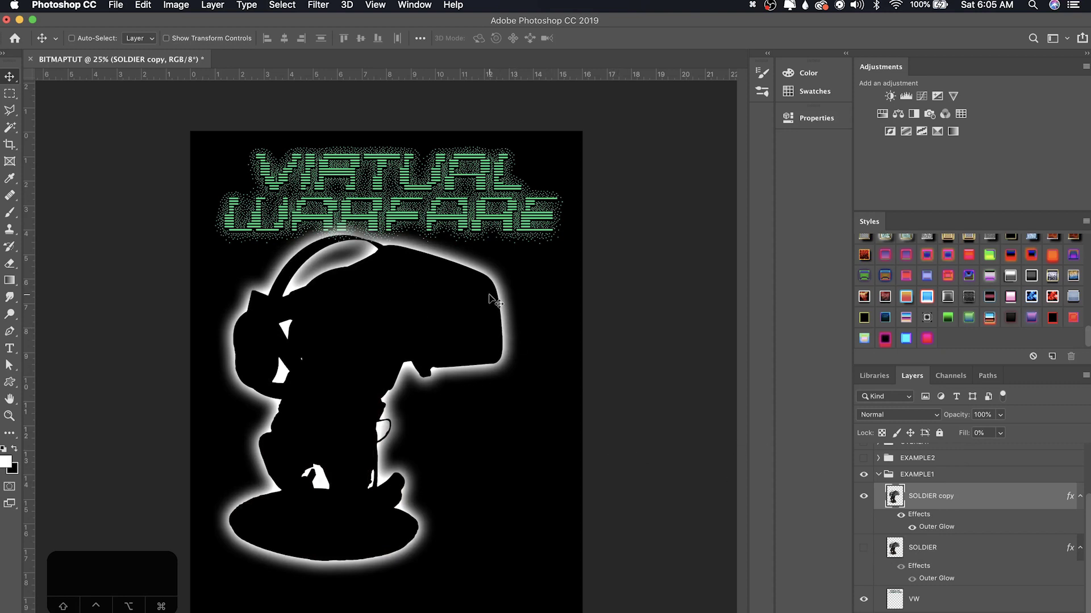
pyautogui.click(864, 547)
pyautogui.click(921, 559)
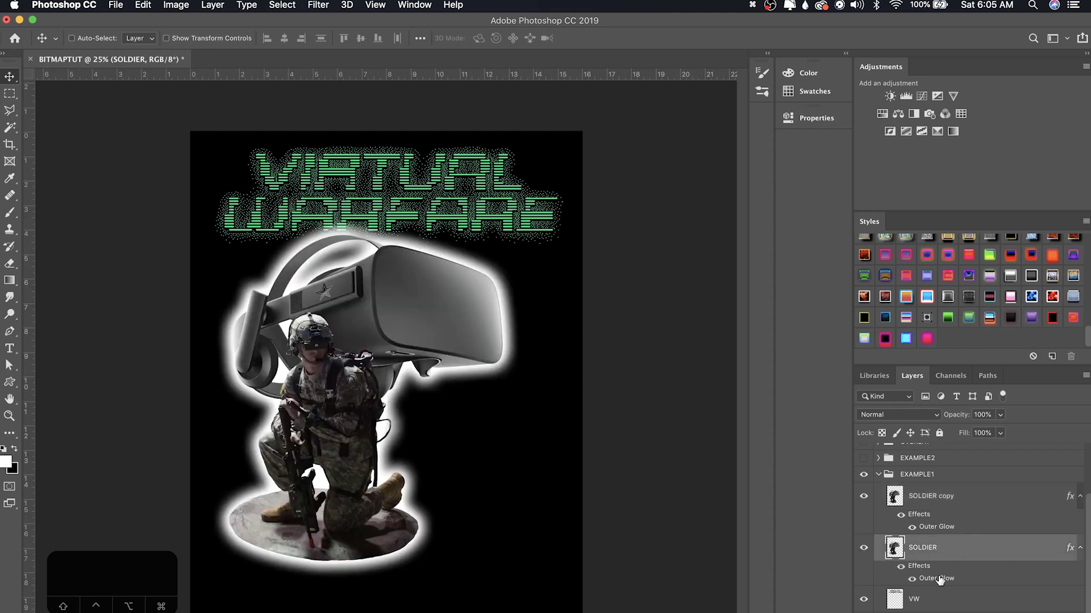
pyautogui.click(912, 578)
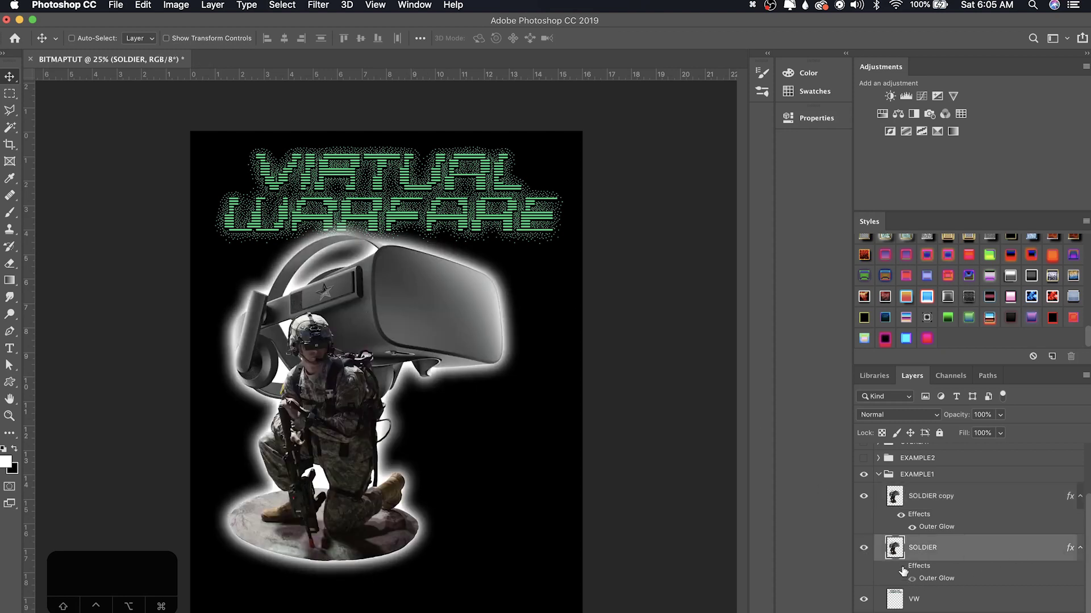
pyautogui.click(1080, 550)
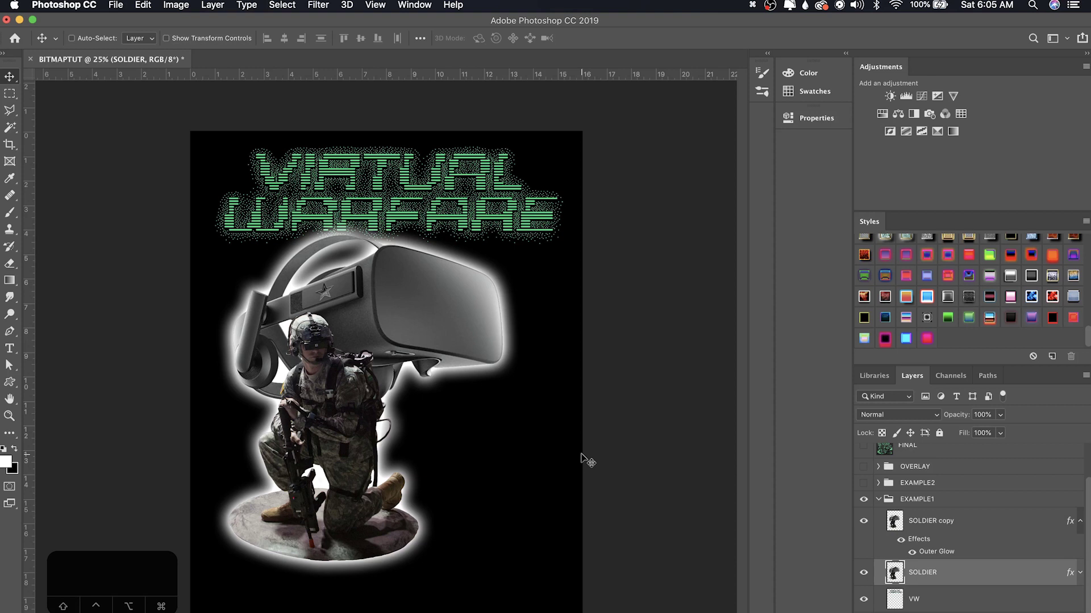
# Step: Create a new 16 × 20 in, 300 ppi document named BITMAP
pyautogui.click(176, 4)
pyautogui.press('Escape')
pyautogui.press('super+n')
pyautogui.moveTo(330, 98); pyautogui.dragTo(360, 110)
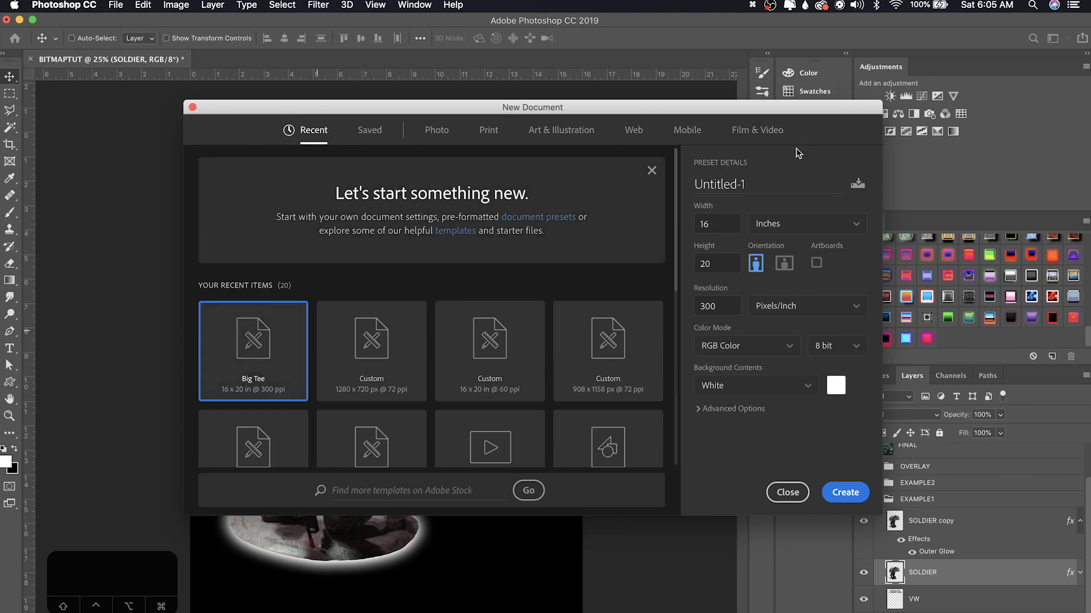
pyautogui.tripleClick(721, 180)
pyautogui.write('BITMAP')
pyautogui.press('Return')
# Step: Fill the BITMAP canvas with black and switch back to the BITMAPTUT poster
pyautogui.press('super')
pyautogui.press('super+BackSpace')
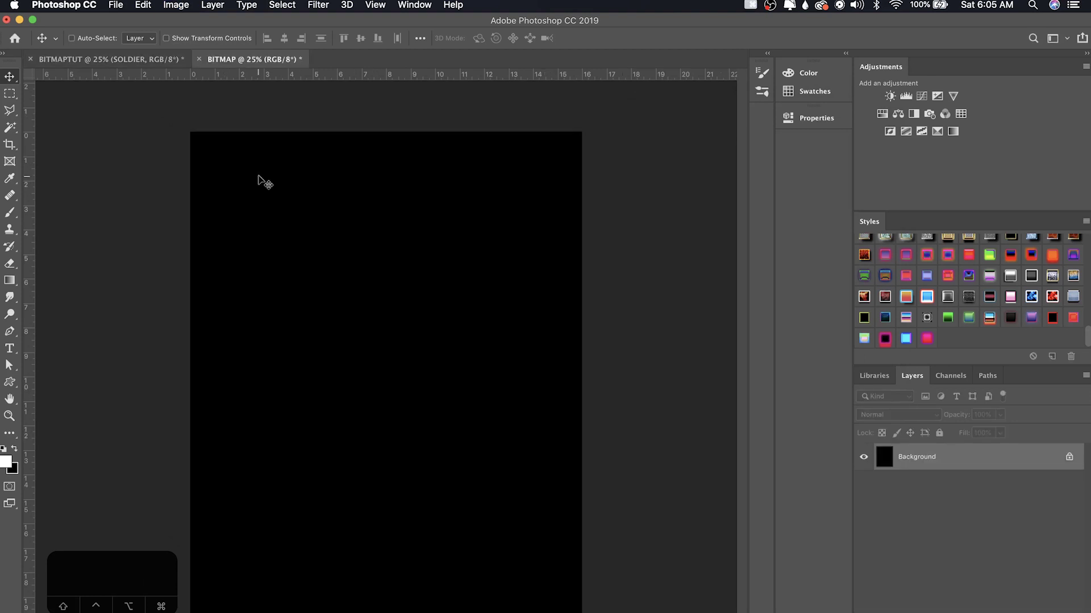
pyautogui.click(108, 59)
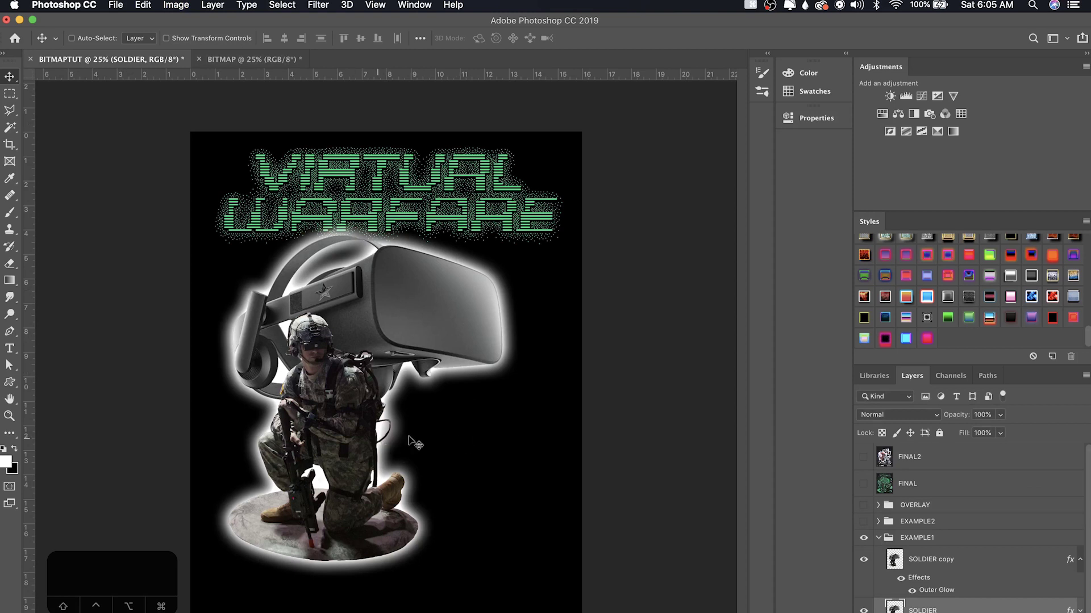
# Step: Duplicate the SOLDIER copy layer into the BITMAP document and switch to BITMAP
pyautogui.click(932, 560)
pyautogui.rightClick(941, 560)
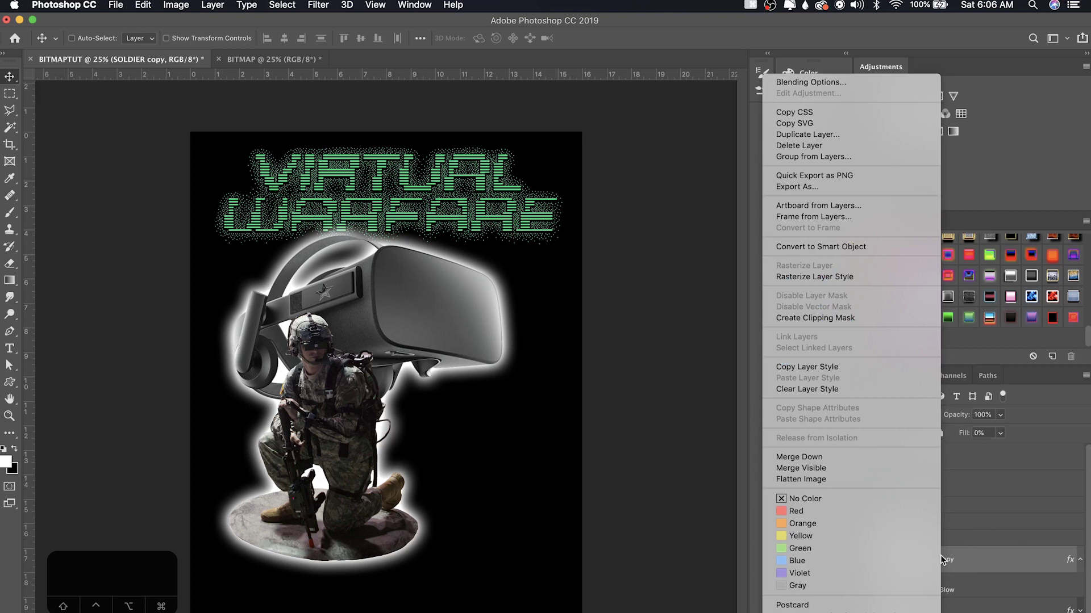
pyautogui.click(804, 135)
pyautogui.moveTo(315, 264); pyautogui.dragTo(549, 229)
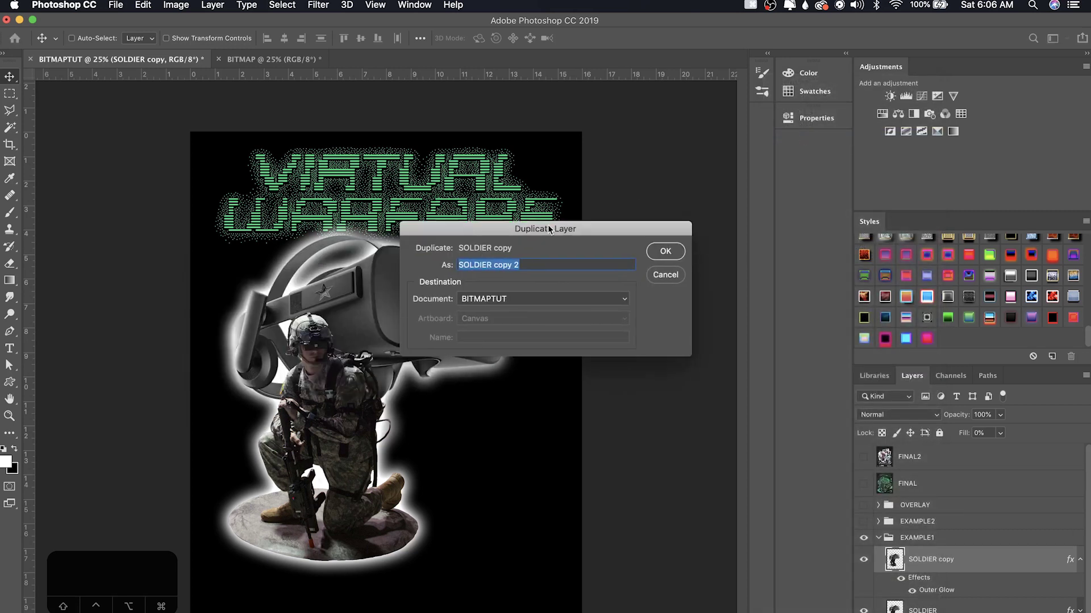
pyautogui.click(486, 305)
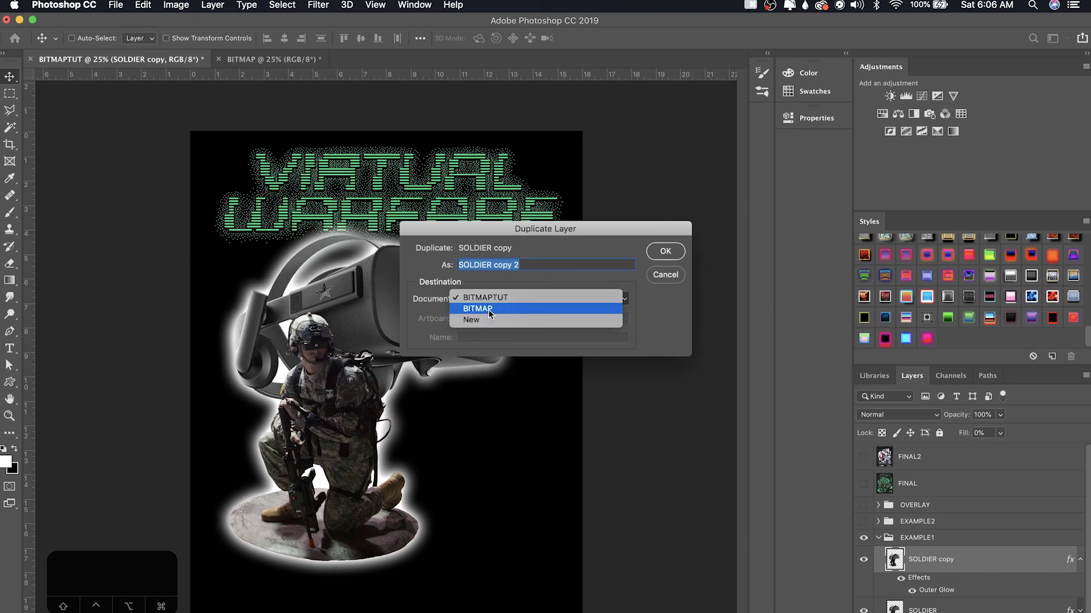
pyautogui.click(489, 310)
pyautogui.click(643, 253)
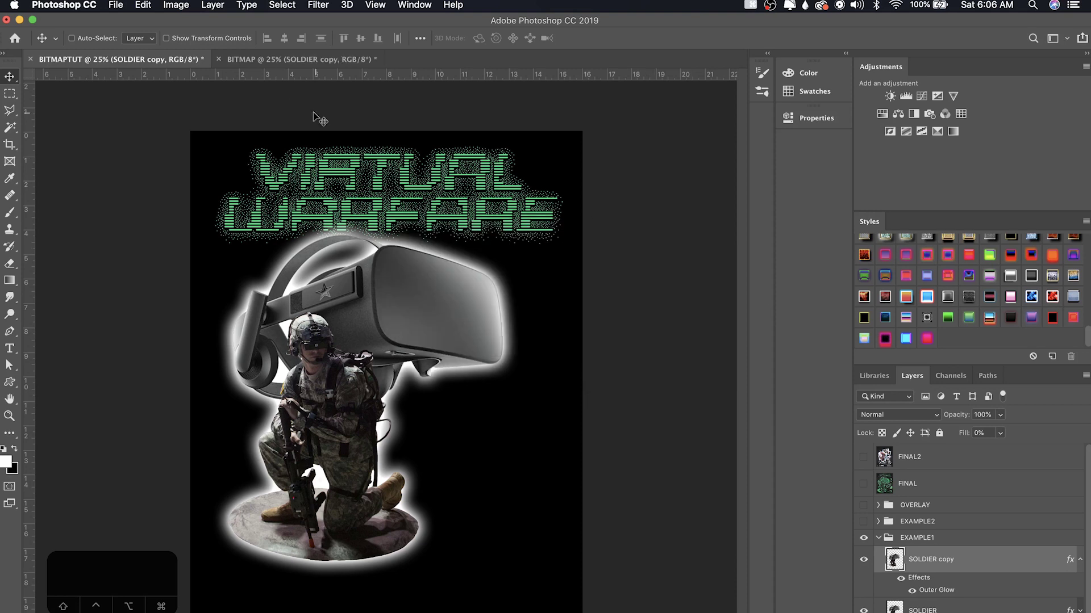
pyautogui.click(306, 60)
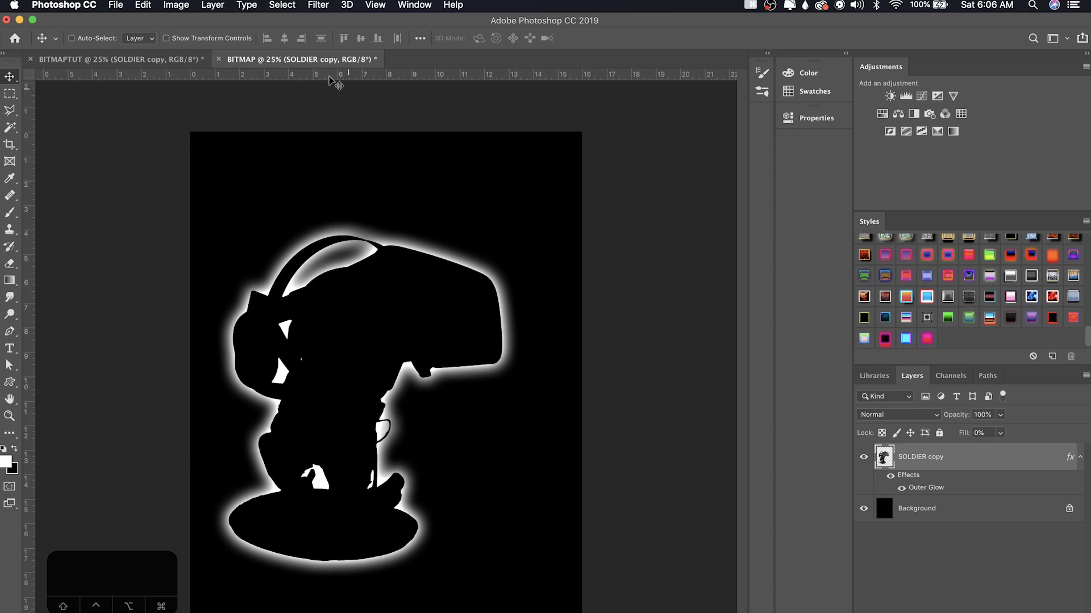
# Step: Convert BITMAP to Grayscale, flattening the layers and discarding colour information
pyautogui.click(176, 4)
pyautogui.moveTo(188, 23)
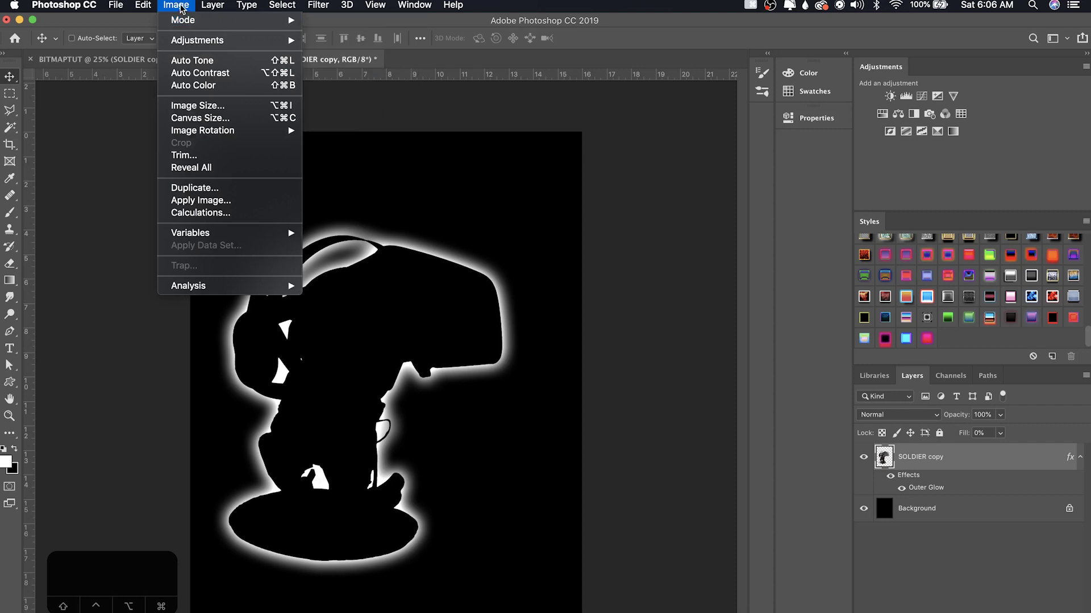
pyautogui.moveTo(251, 22)
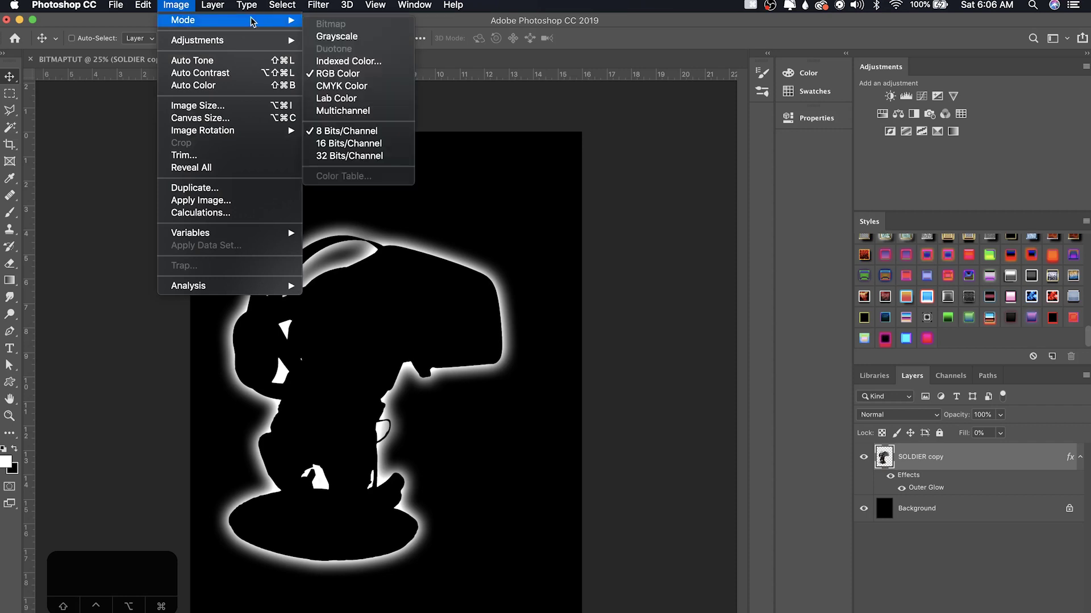
pyautogui.click(352, 40)
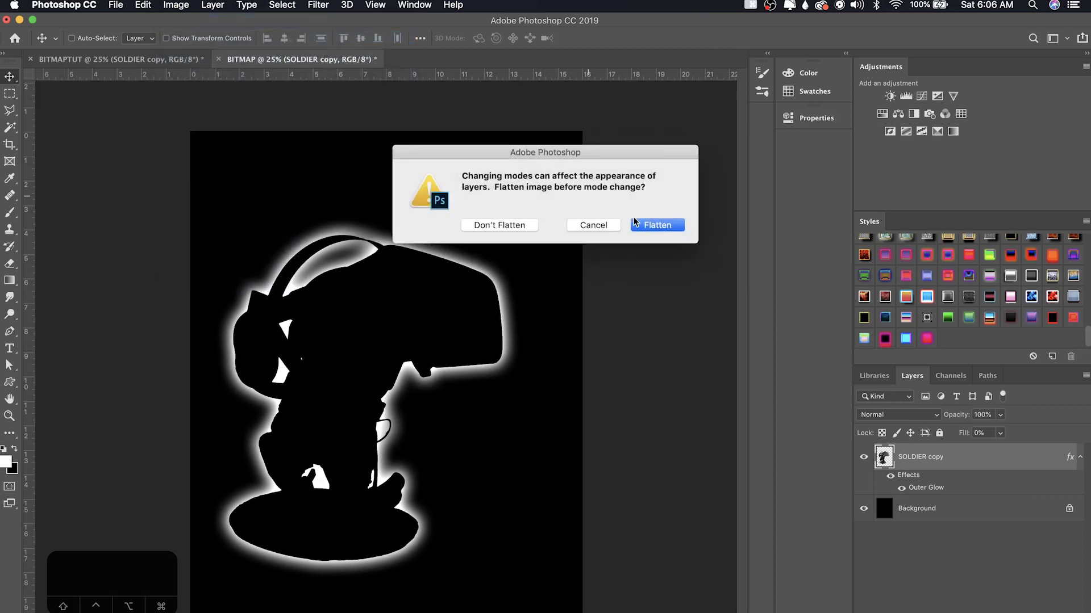
pyautogui.click(646, 227)
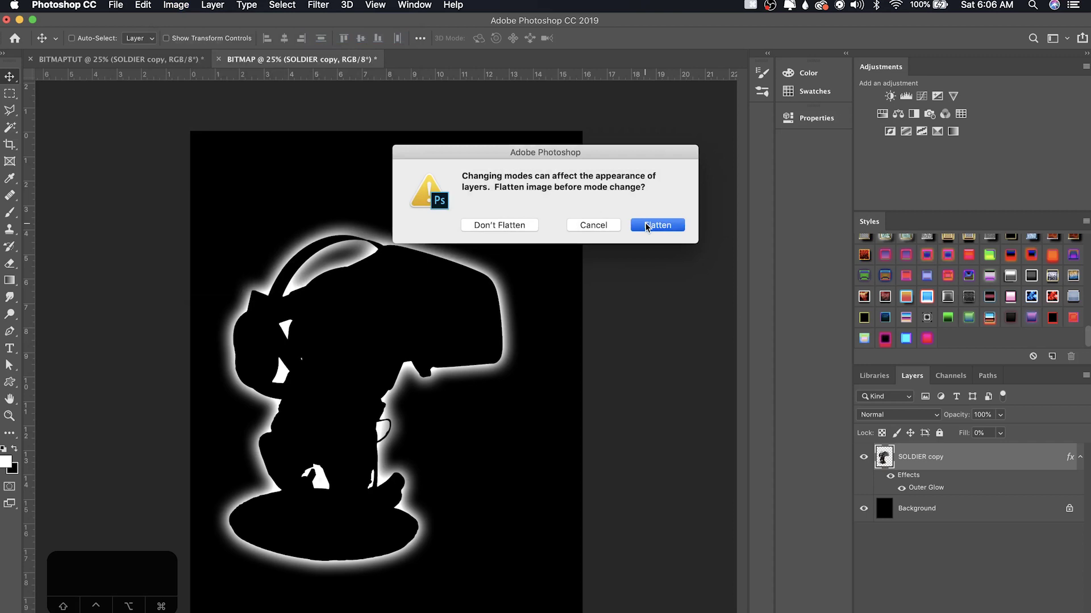
pyautogui.click(652, 246)
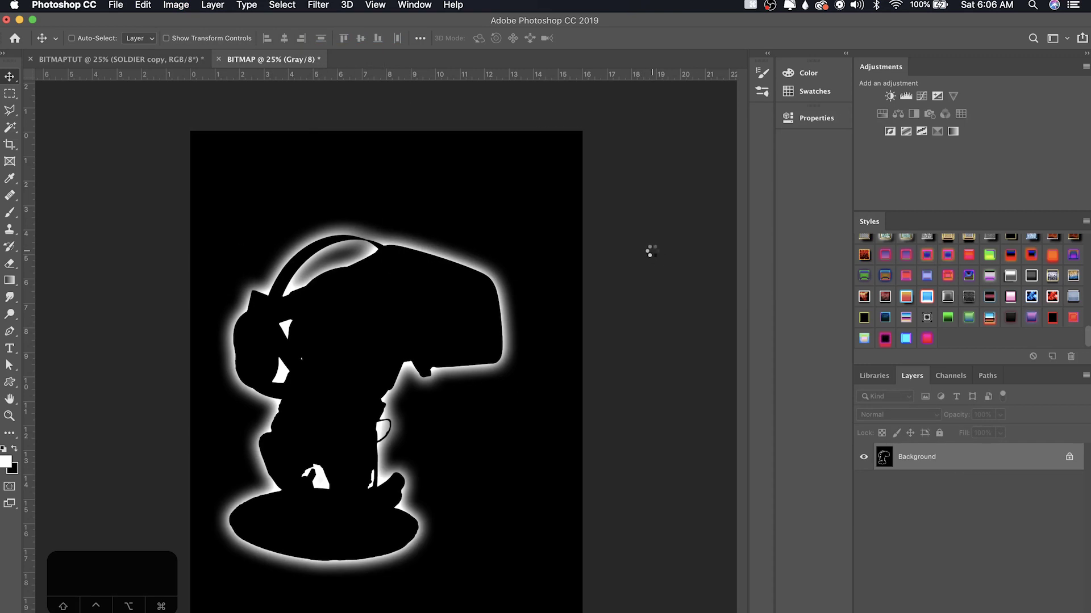
# Step: Zoom to 50% and back to 33.3% to check the glowing figure
pyautogui.press('super+plus')
pyautogui.press('super+plus')
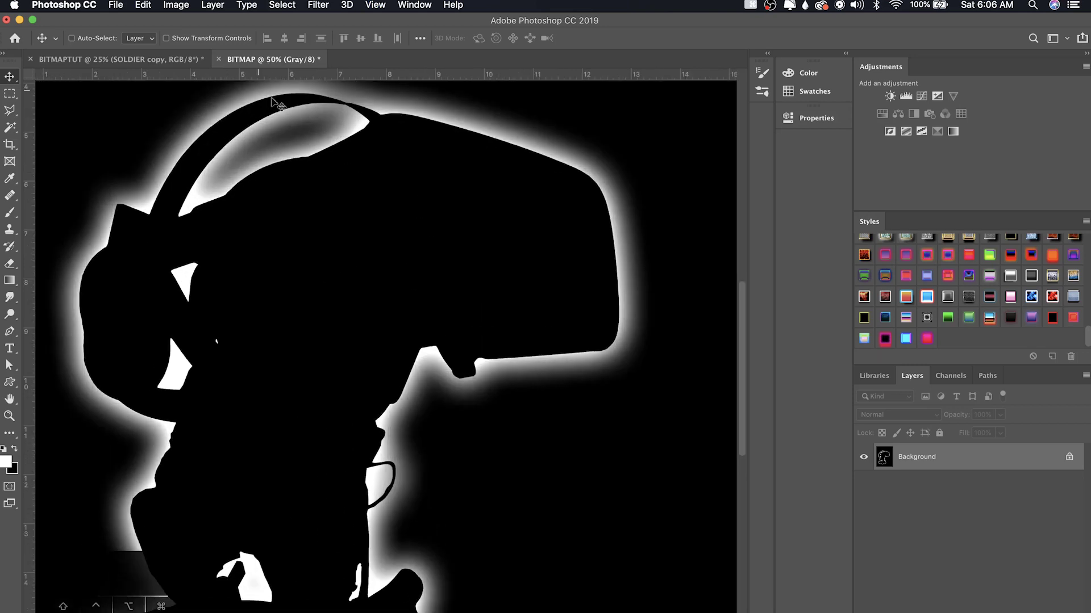
pyautogui.hscroll(3, 332, 145)
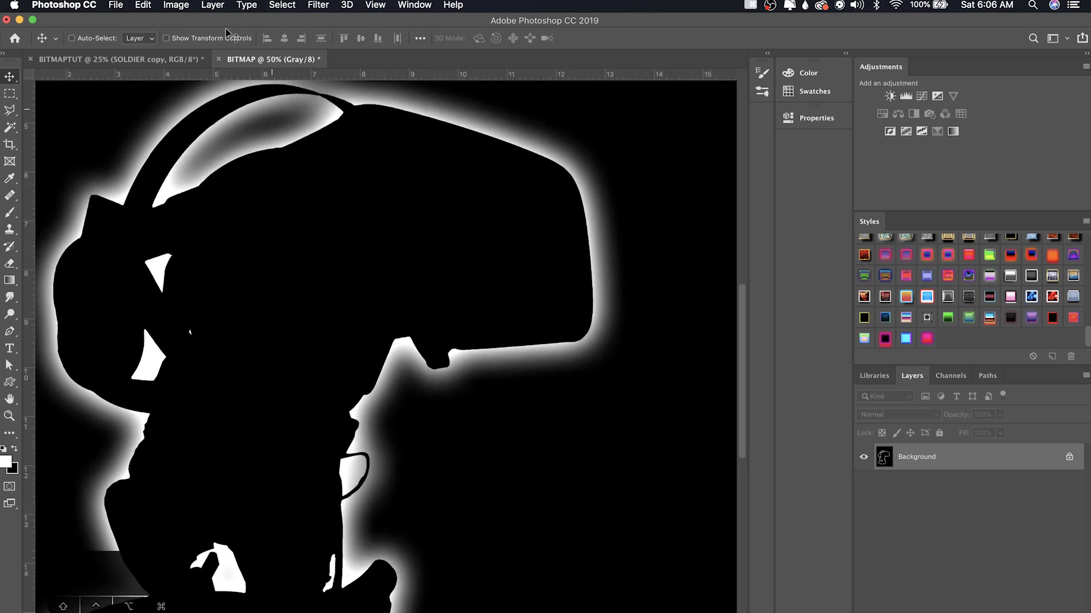
pyautogui.click(190, 4)
pyautogui.click(190, 4)
pyautogui.hscroll(5, 457, 189)
pyautogui.hscroll(-5, 462, 365)
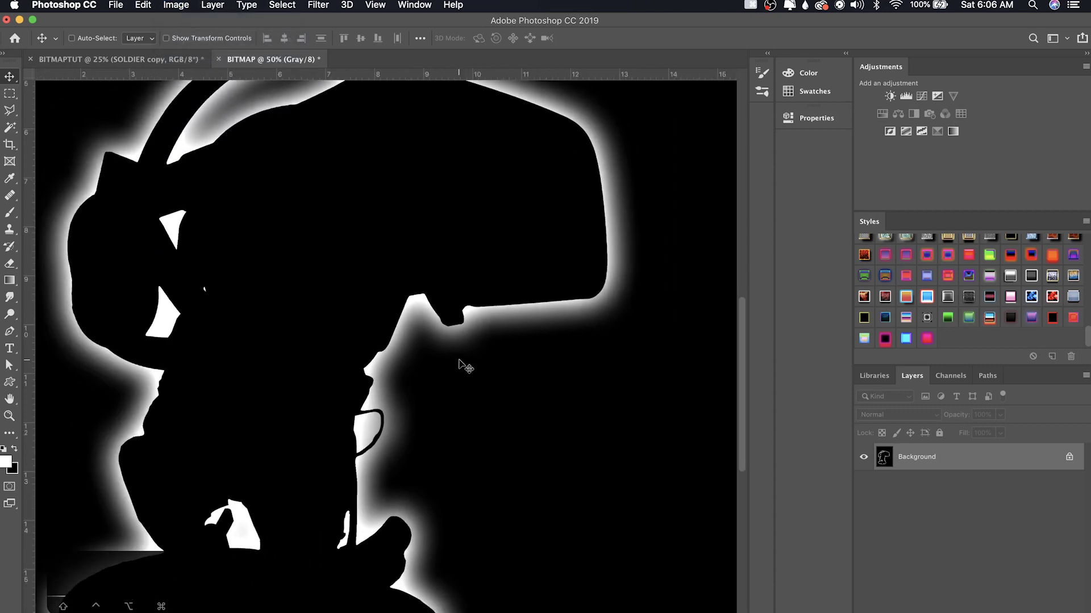
pyautogui.press('super+minus')
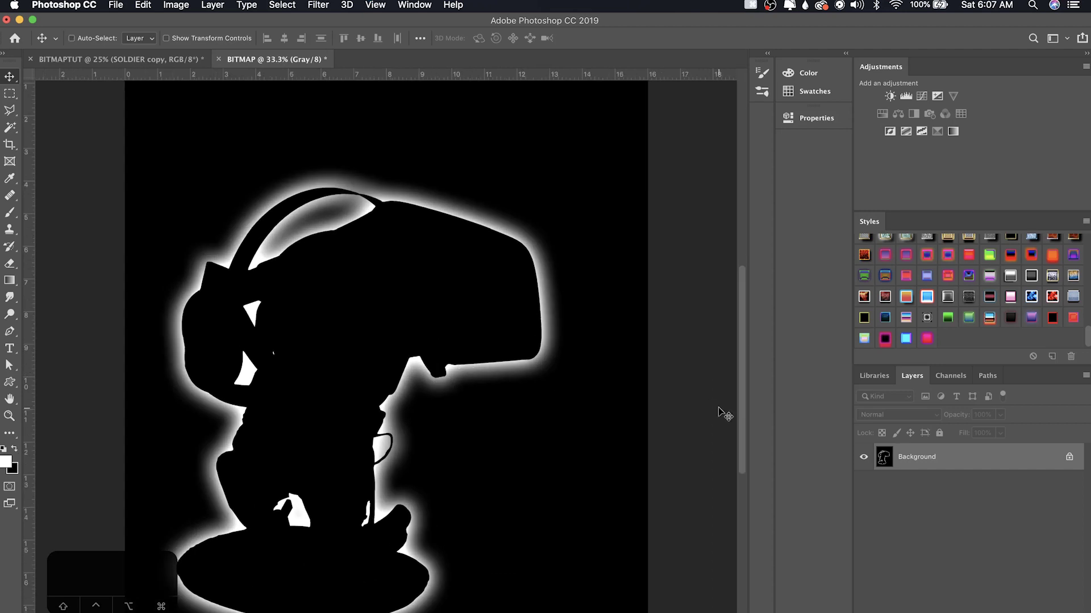
# Step: Start a Bitmap mode conversion, keeping Diffusion Dither as the method
pyautogui.click(187, 5)
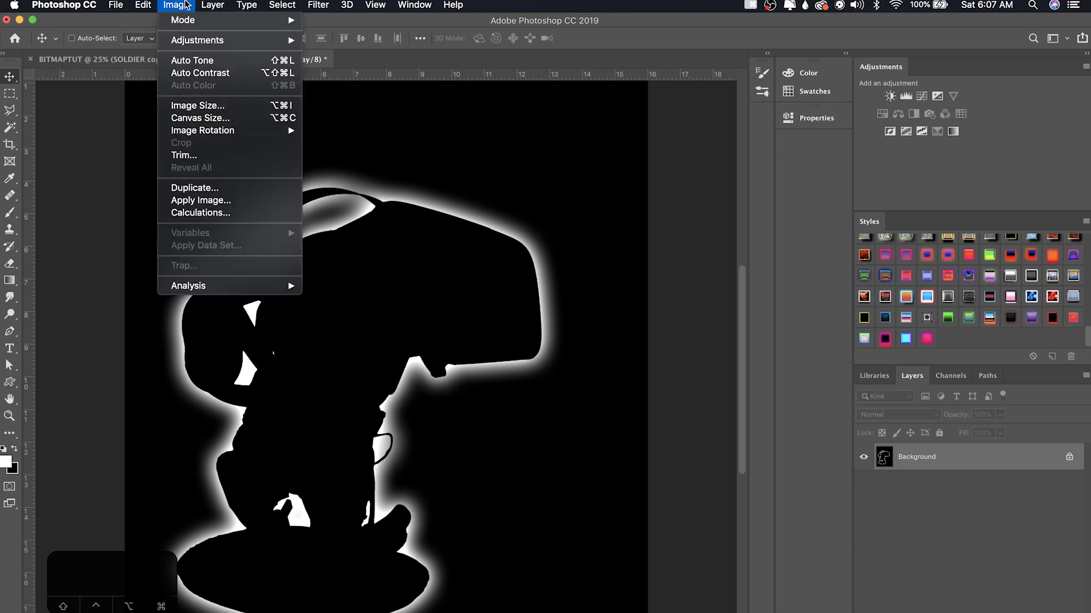
pyautogui.moveTo(189, 21)
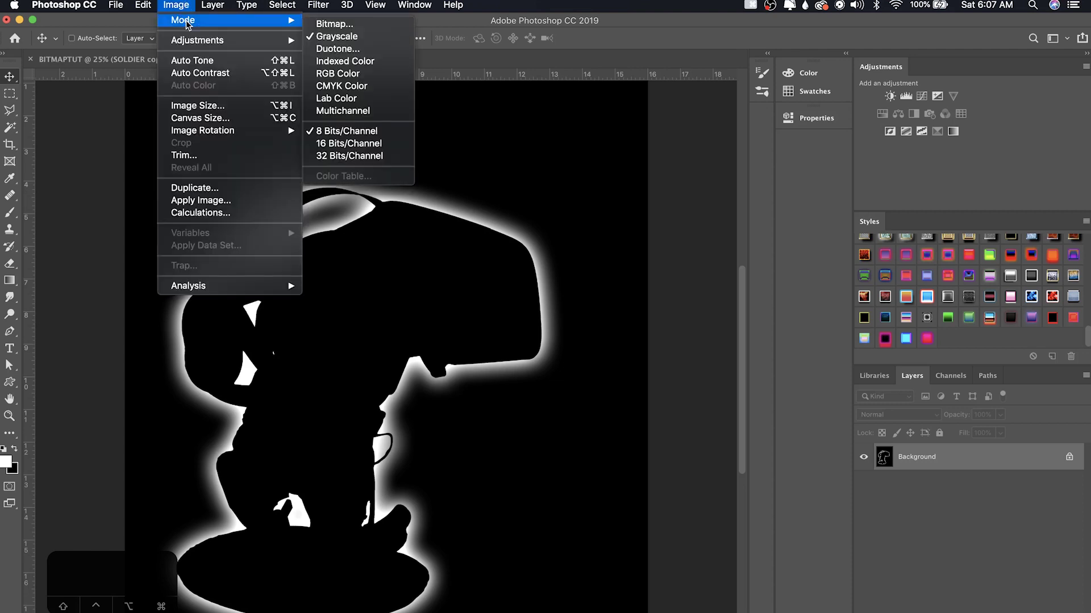
pyautogui.click(335, 24)
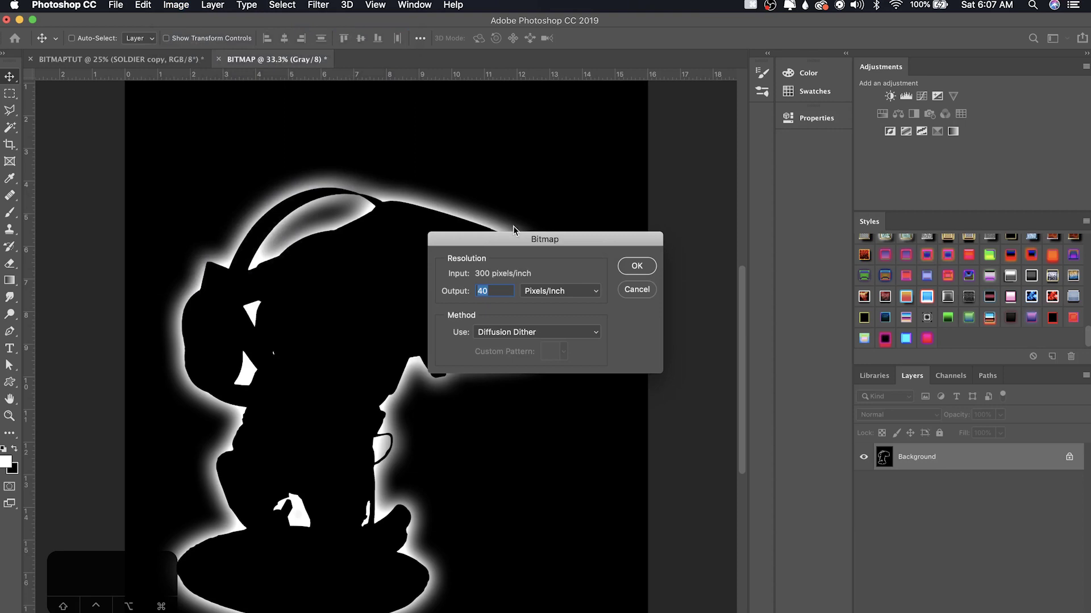
pyautogui.moveTo(515, 237); pyautogui.dragTo(591, 158)
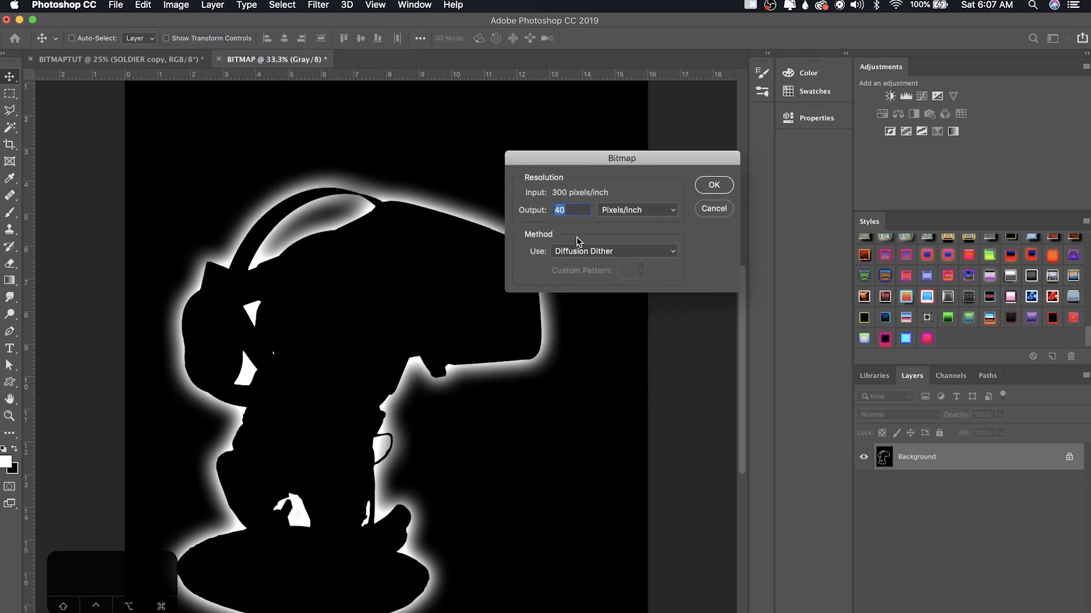
pyautogui.click(566, 251)
pyautogui.click(565, 251)
# Step: Set the bitmap output resolution to 50 pixels/inch and apply the conversion
pyautogui.moveTo(574, 160); pyautogui.dragTo(590, 103)
pyautogui.click(598, 152)
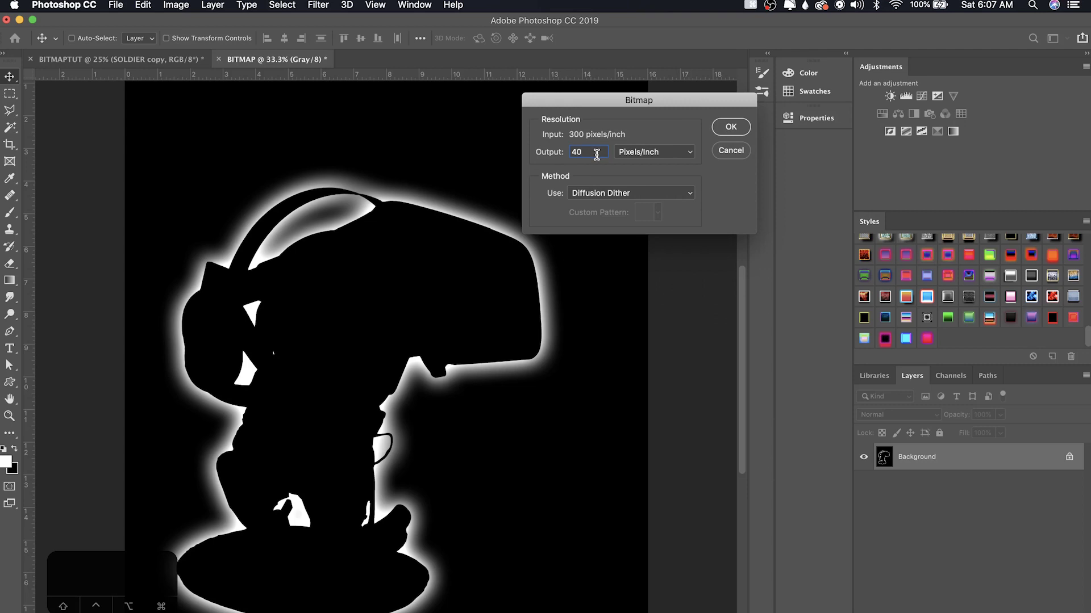
pyautogui.doubleClick(597, 153)
pyautogui.write('100')
pyautogui.doubleClick(591, 152)
pyautogui.write('50')
pyautogui.moveTo(542, 102); pyautogui.dragTo(574, 95)
pyautogui.doubleClick(553, 146)
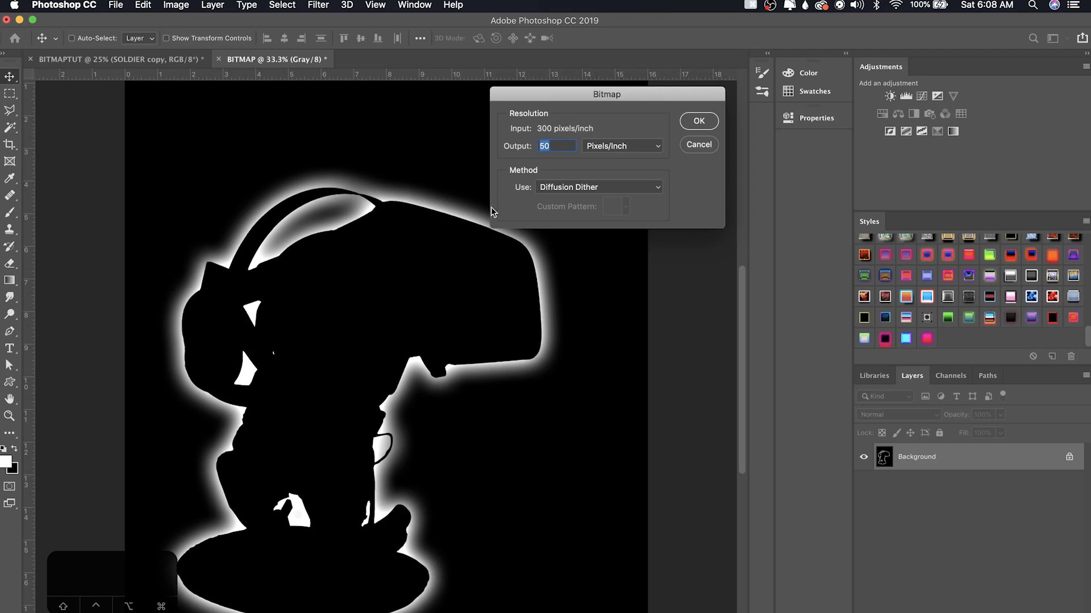
pyautogui.click(552, 146)
pyautogui.click(696, 122)
# Step: Inspect the dither dots at 600% zoom, then return to the BITMAP document
pyautogui.press('super')
pyautogui.press('super+equal')
pyautogui.press('super+equal')
pyautogui.press('super+equal')
pyautogui.press('super+equal')
pyautogui.press('super+equal')
pyautogui.scroll(10, 500, 279)
pyautogui.hscroll(8, 500, 280)
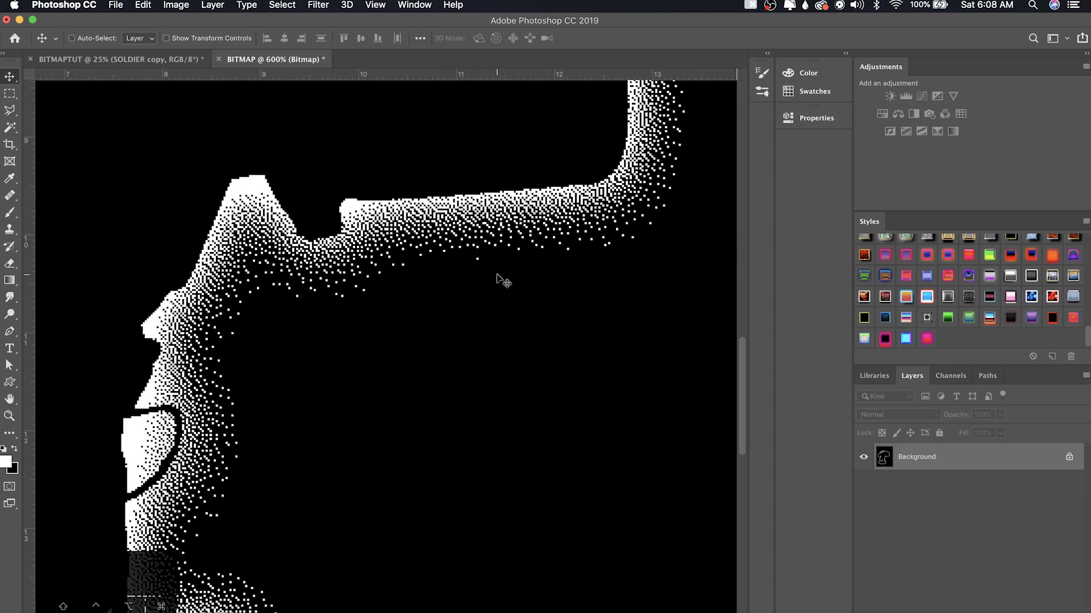
pyautogui.hscroll(-10, 503, 281)
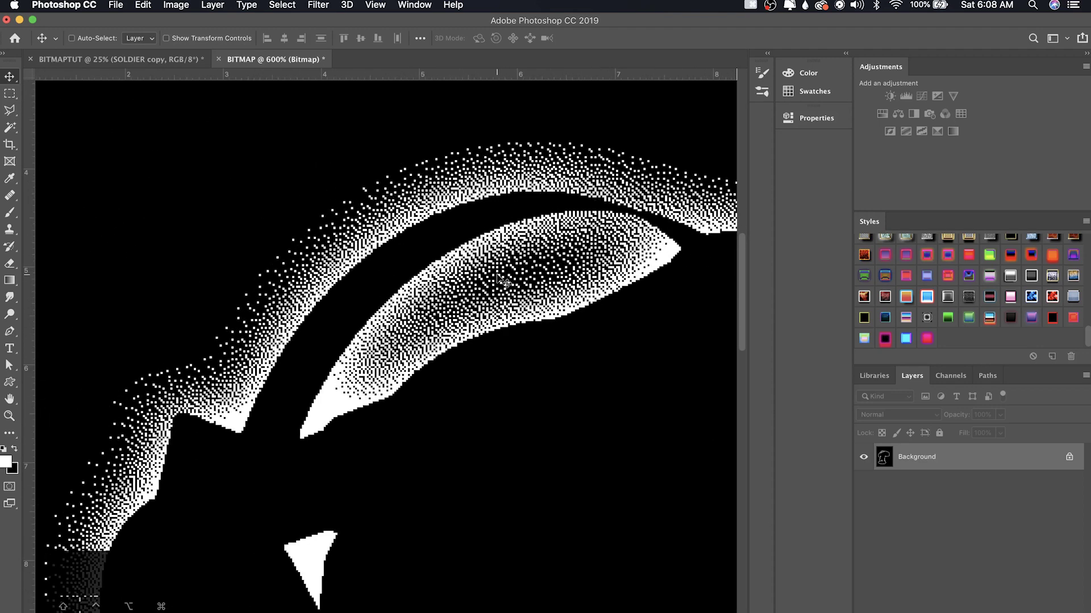
pyautogui.press('super+minus')
pyautogui.press('super+minus')
pyautogui.press('super+minus')
pyautogui.press('super+minus')
pyautogui.press('super+equal')
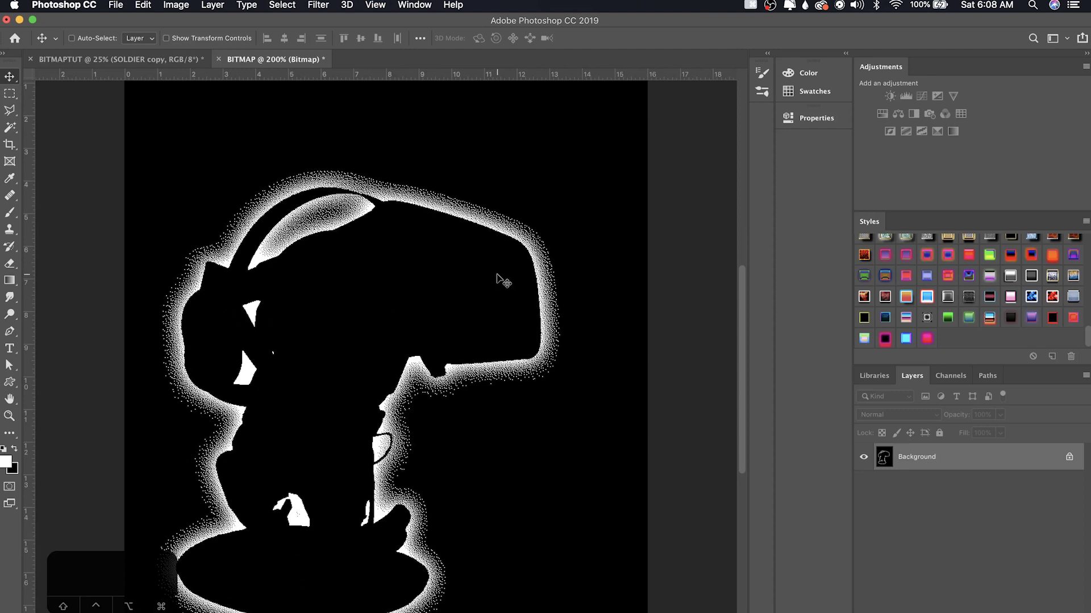
pyautogui.click(119, 59)
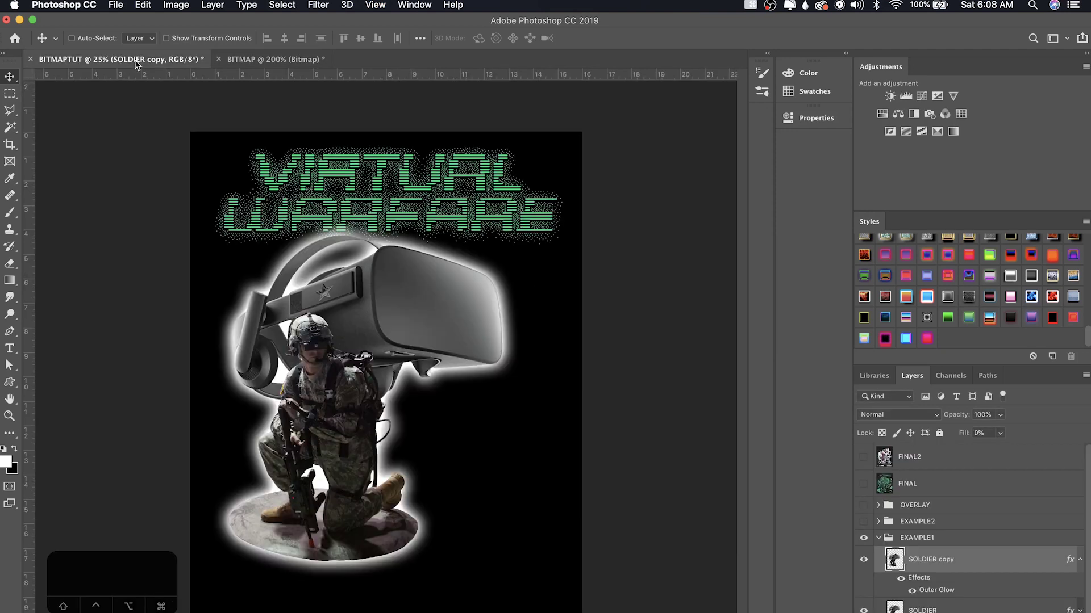
pyautogui.click(305, 61)
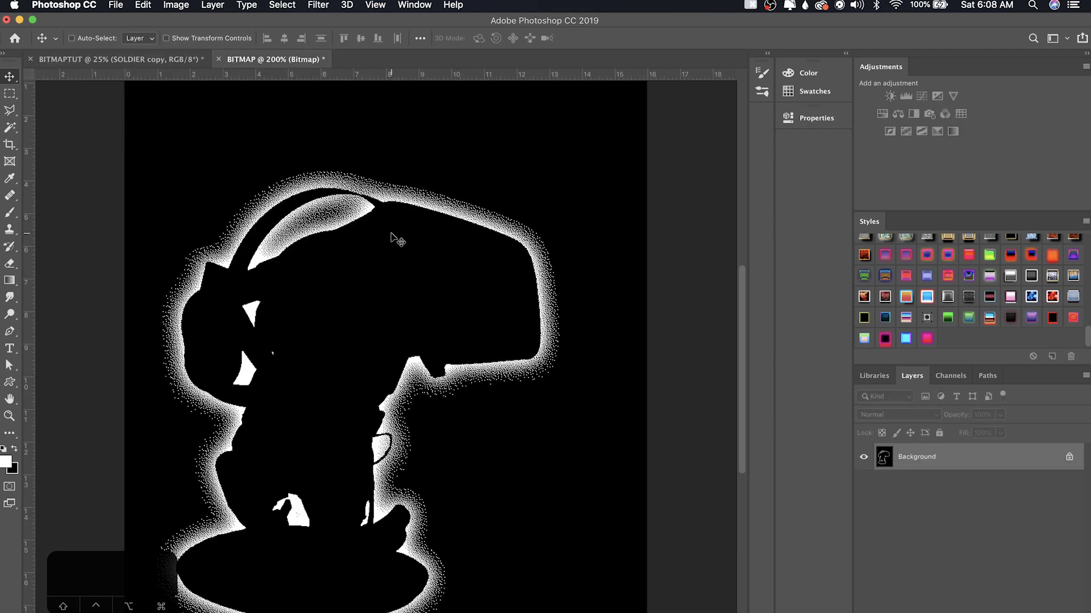
# Step: In Image Size, set Resolution to 300 with Nearest Neighbor (hard edges) resampling
pyautogui.click(176, 4)
pyautogui.click(205, 105)
pyautogui.press('Tab')
pyautogui.press('Tab')
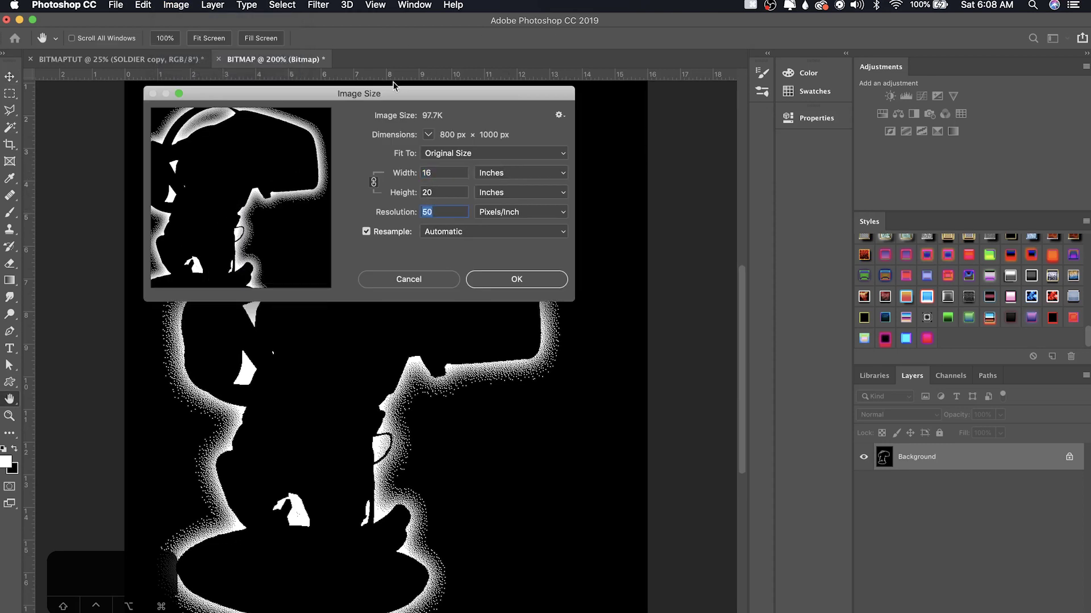
pyautogui.moveTo(393, 86); pyautogui.dragTo(446, 86)
pyautogui.moveTo(292, 95); pyautogui.dragTo(499, 57)
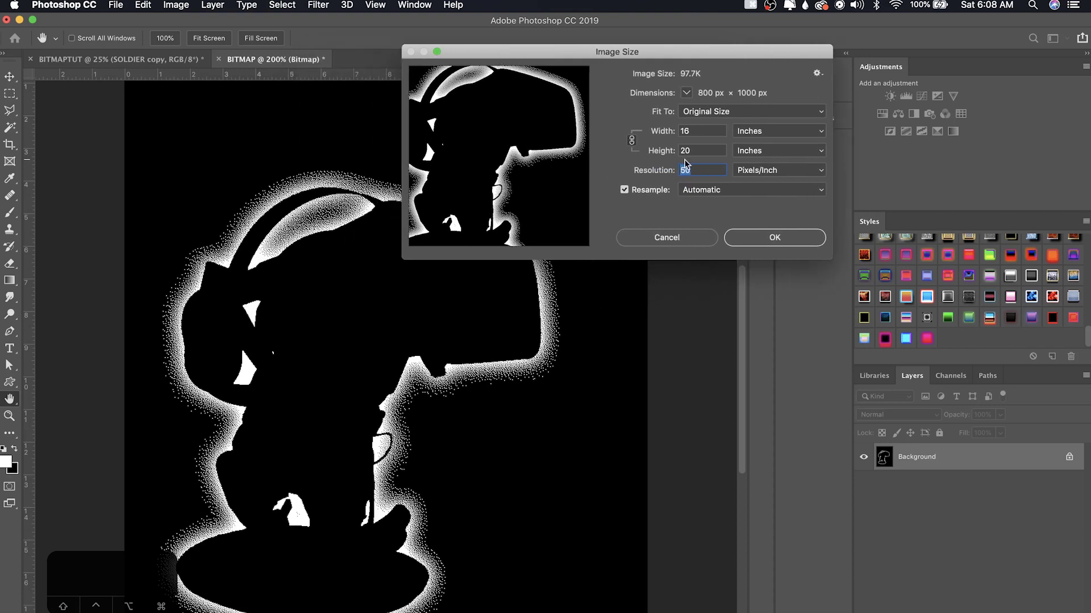
pyautogui.write('300')
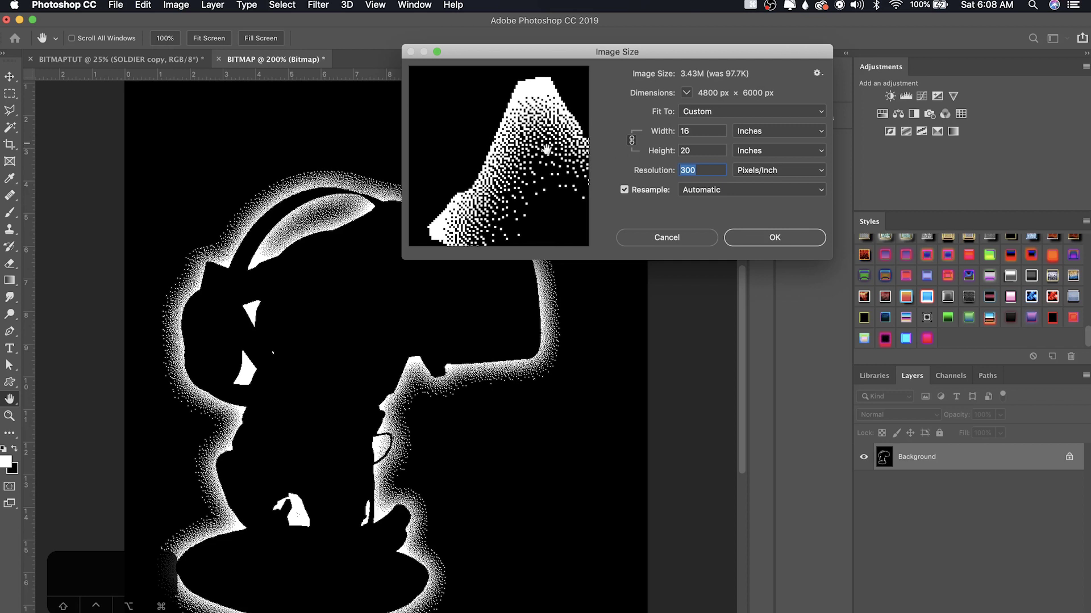
pyautogui.click(698, 191)
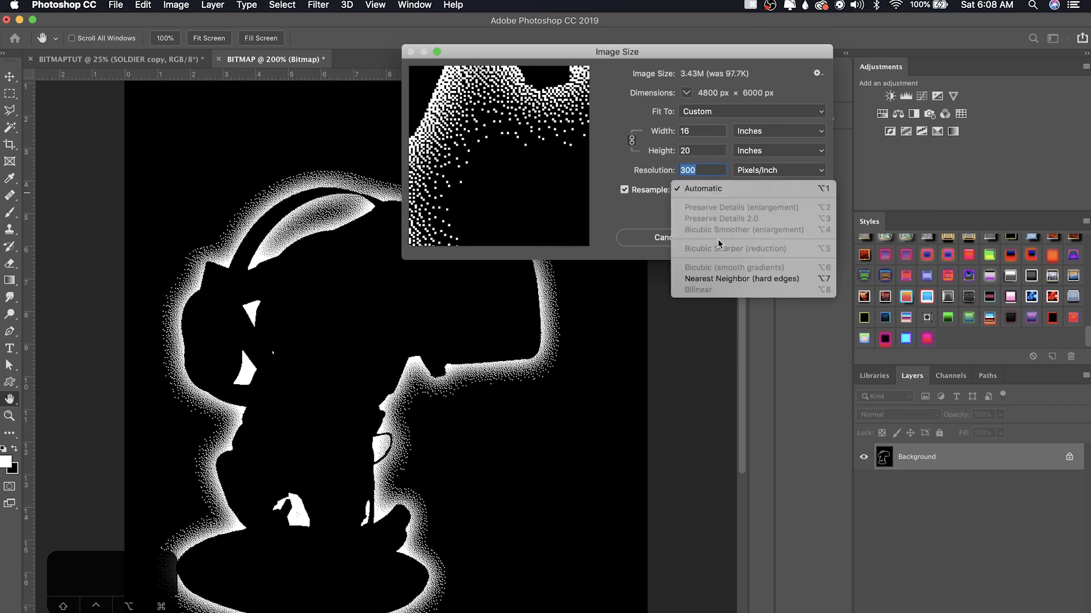
pyautogui.click(725, 278)
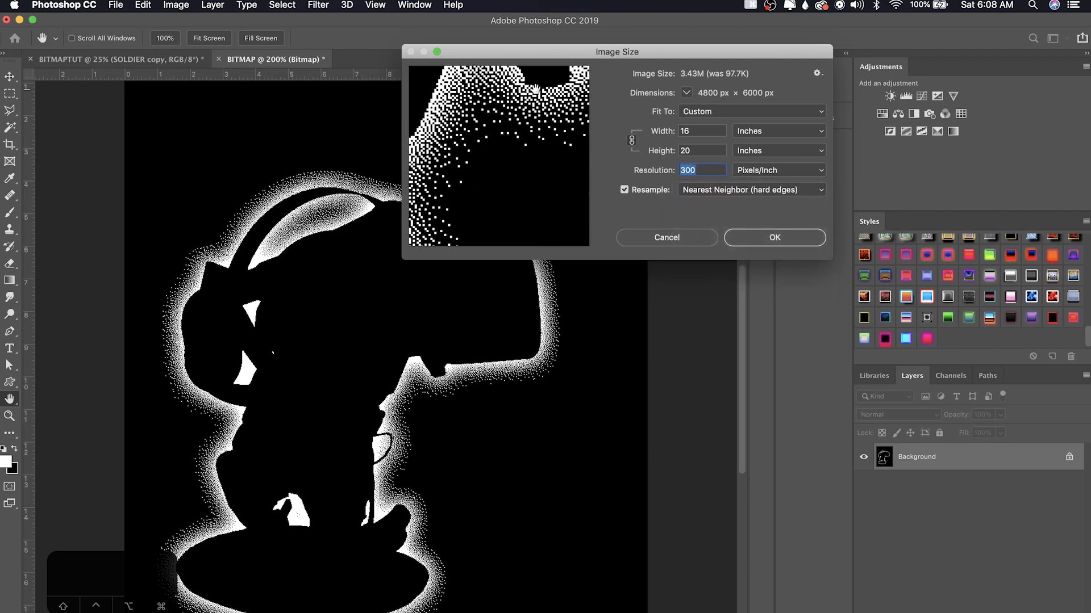
# Step: Pan and zoom the Image Size preview to check the hard-edged dots
pyautogui.moveTo(539, 93); pyautogui.dragTo(518, 124)
pyautogui.moveTo(514, 178)
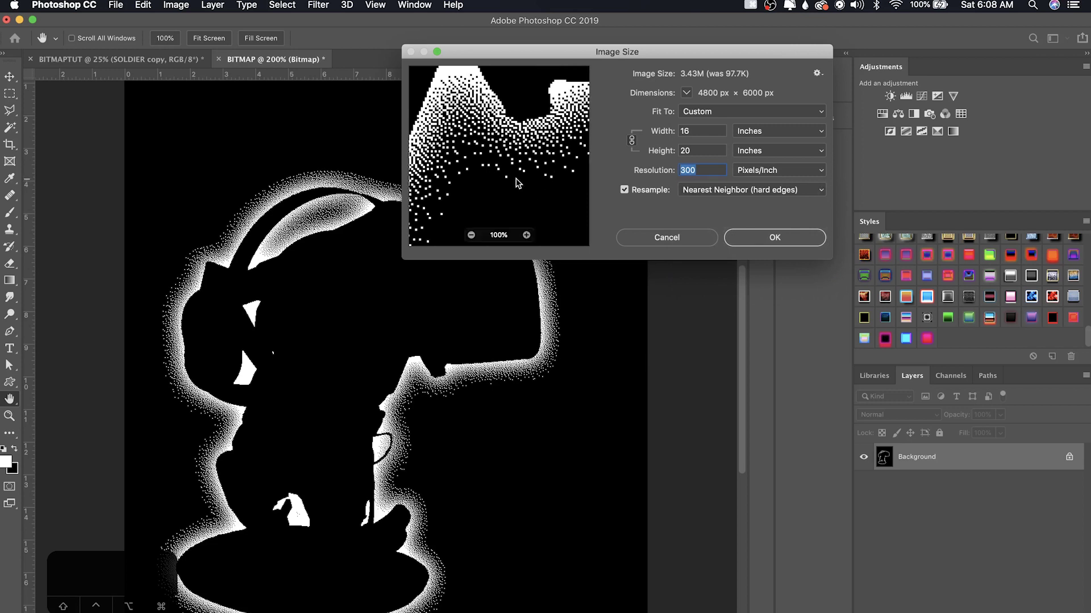
pyautogui.click(526, 235)
pyautogui.moveTo(526, 159); pyautogui.dragTo(518, 206)
pyautogui.moveTo(517, 200)
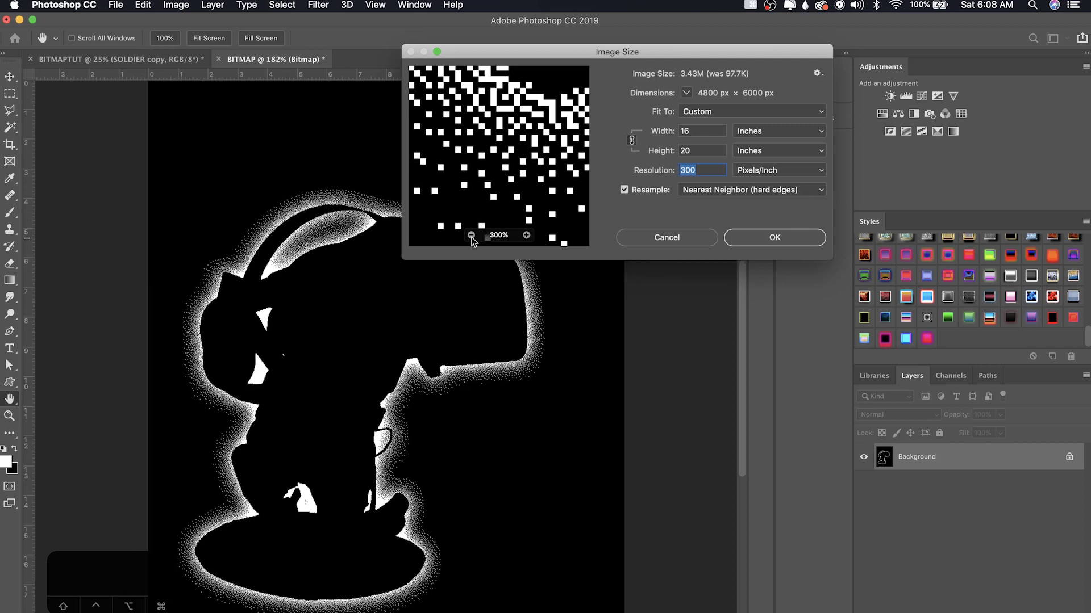
pyautogui.click(471, 235)
pyautogui.moveTo(498, 161); pyautogui.dragTo(520, 150)
pyautogui.click(471, 235)
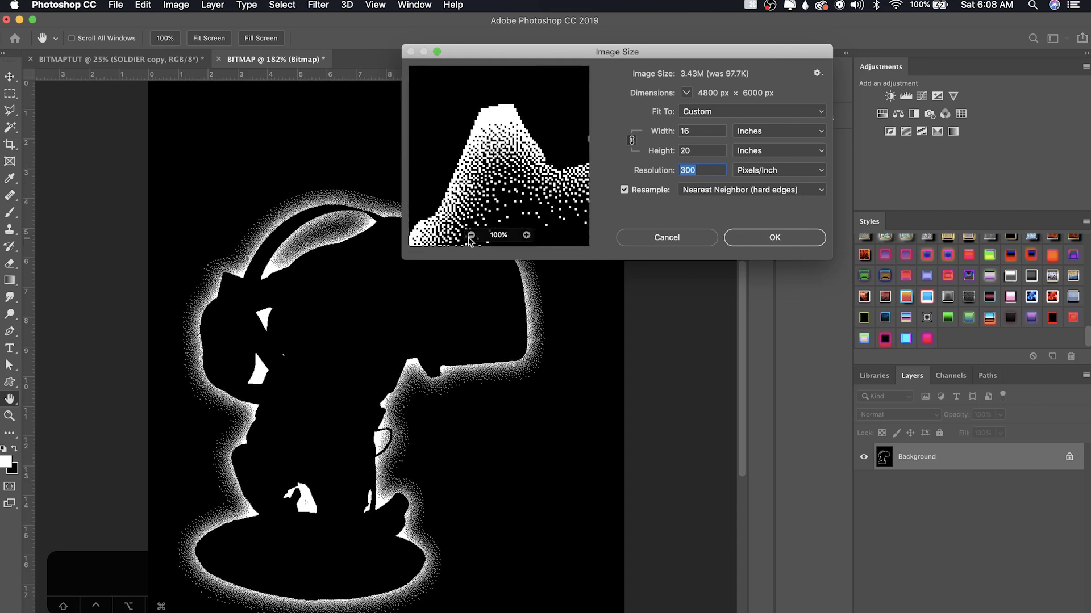
# Step: Apply the 300 pixels/inch Nearest Neighbor resize, then convert the bitmap back to grayscale at size ratio 1
pyautogui.click(740, 235)
pyautogui.press('v')
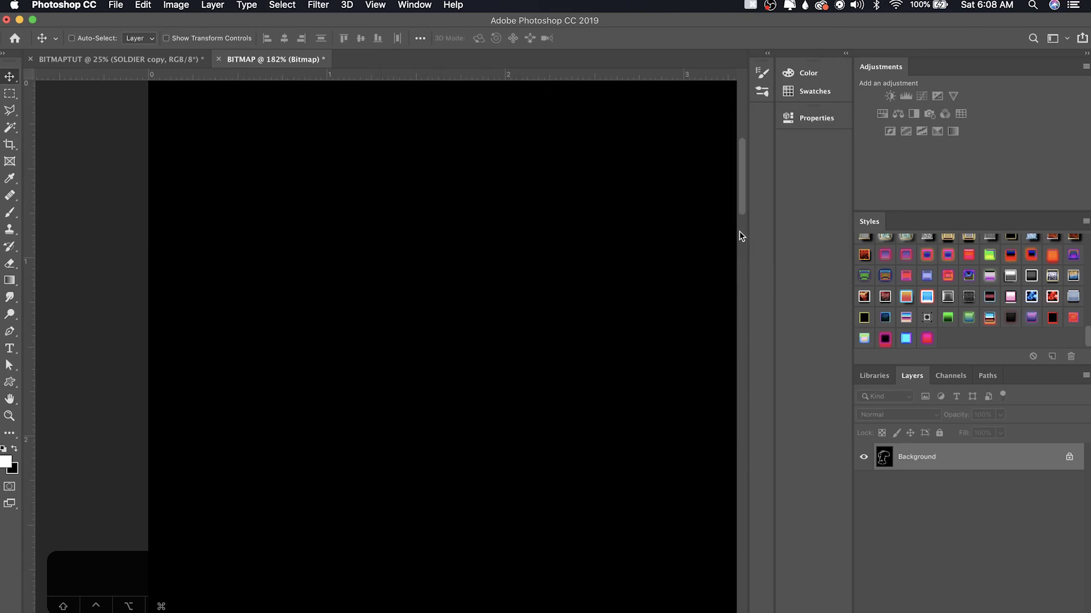
pyautogui.press('super+0')
pyautogui.press('super+equal')
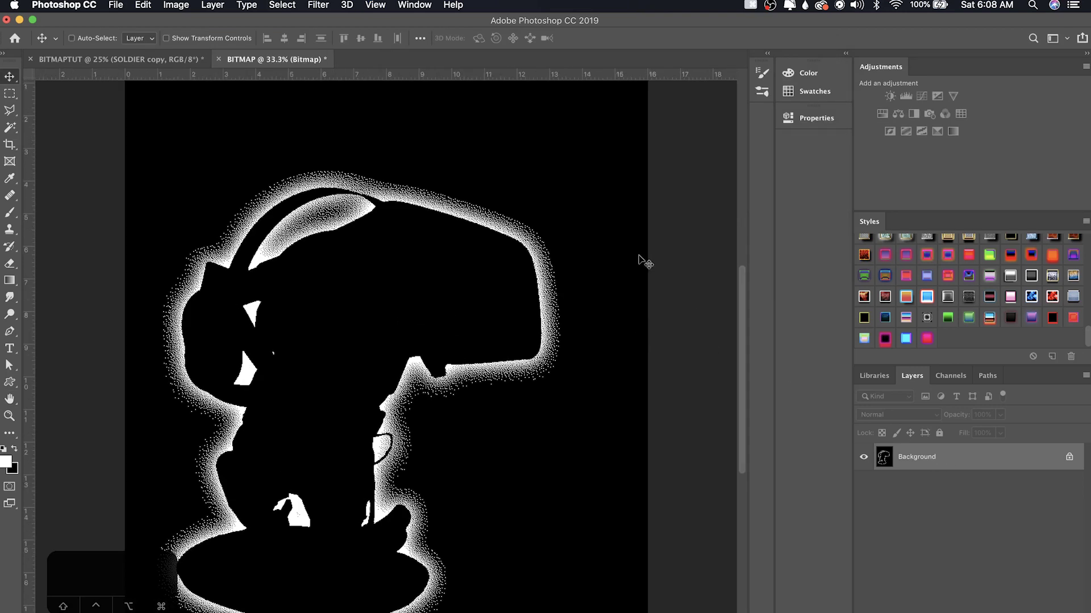
pyautogui.click(188, 5)
pyautogui.moveTo(189, 29)
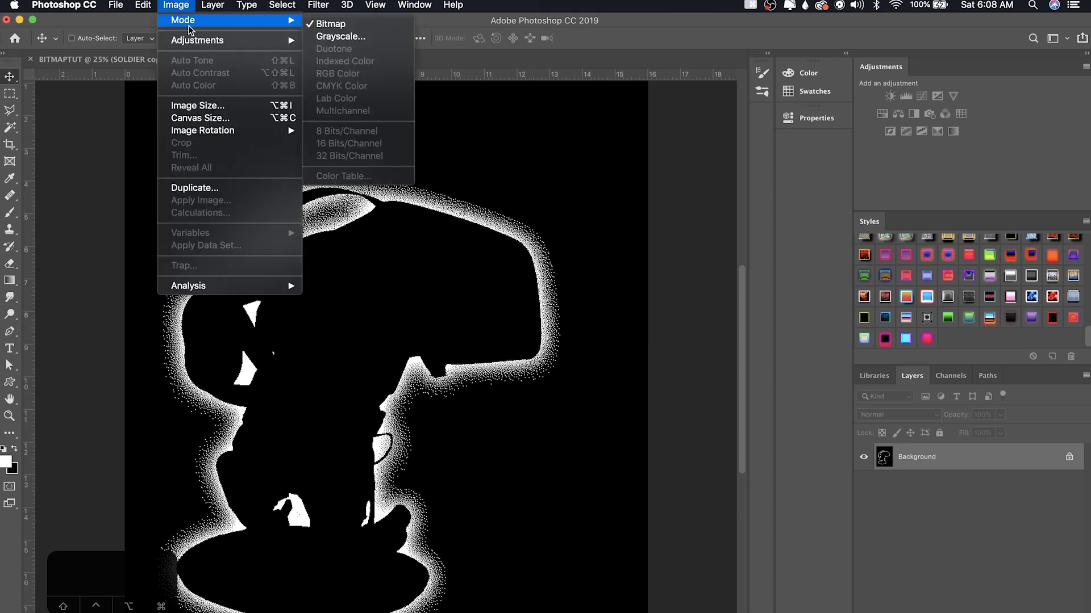
pyautogui.click(334, 36)
pyautogui.press('Return')
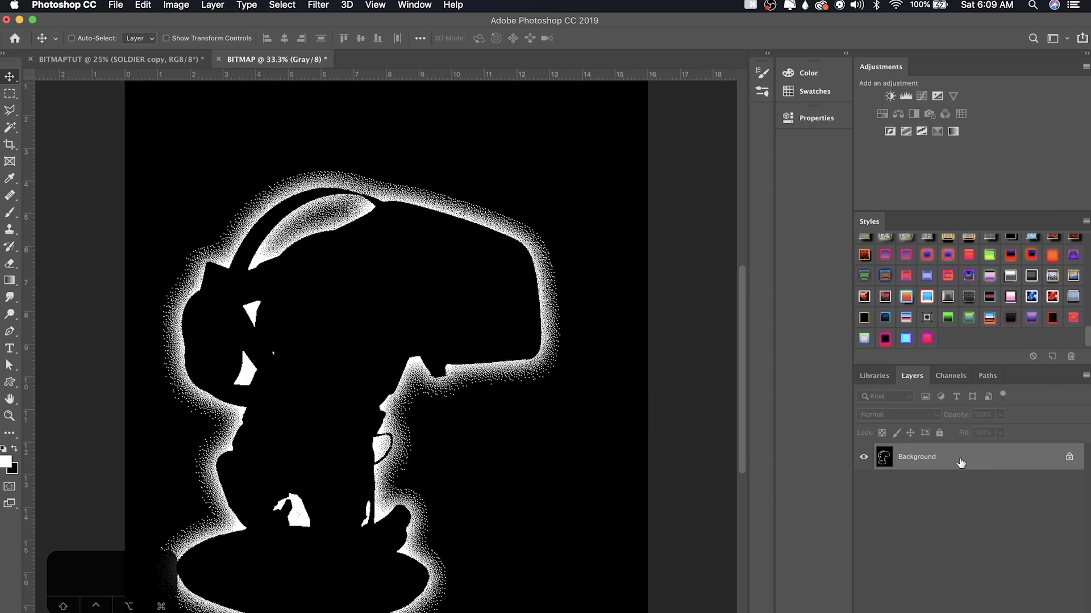
# Step: Duplicate the Background layer into the BITMAPTUT document
pyautogui.rightClick(986, 460)
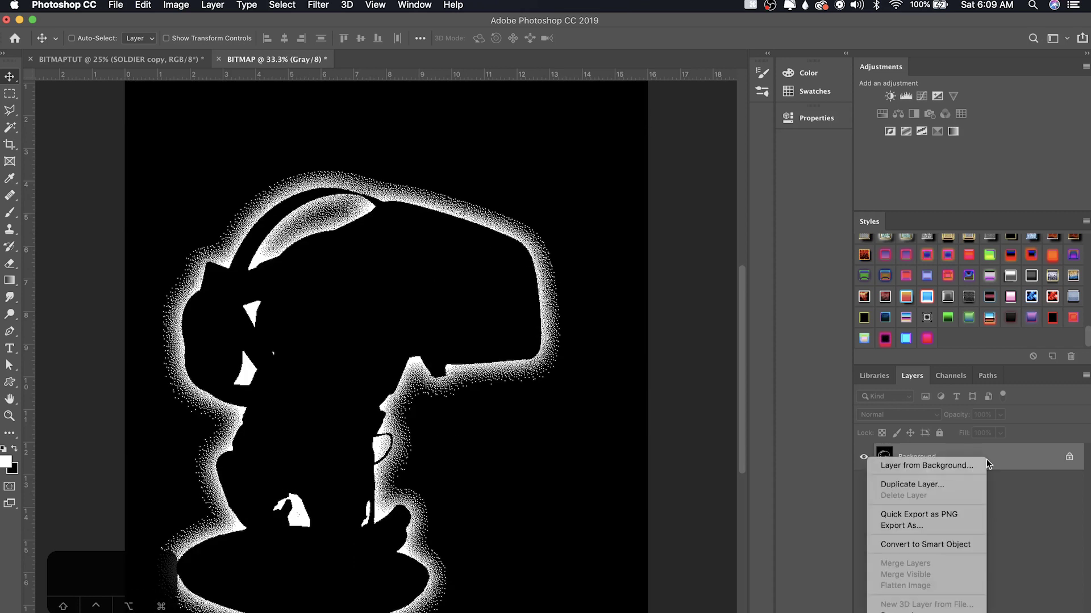
pyautogui.click(926, 489)
pyautogui.click(492, 299)
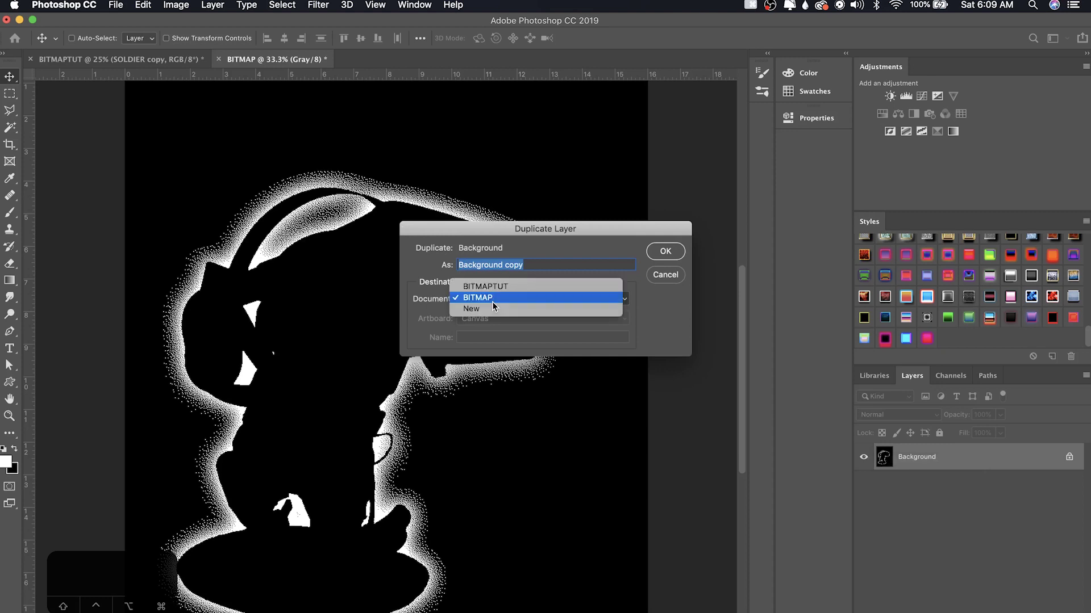
pyautogui.click(492, 287)
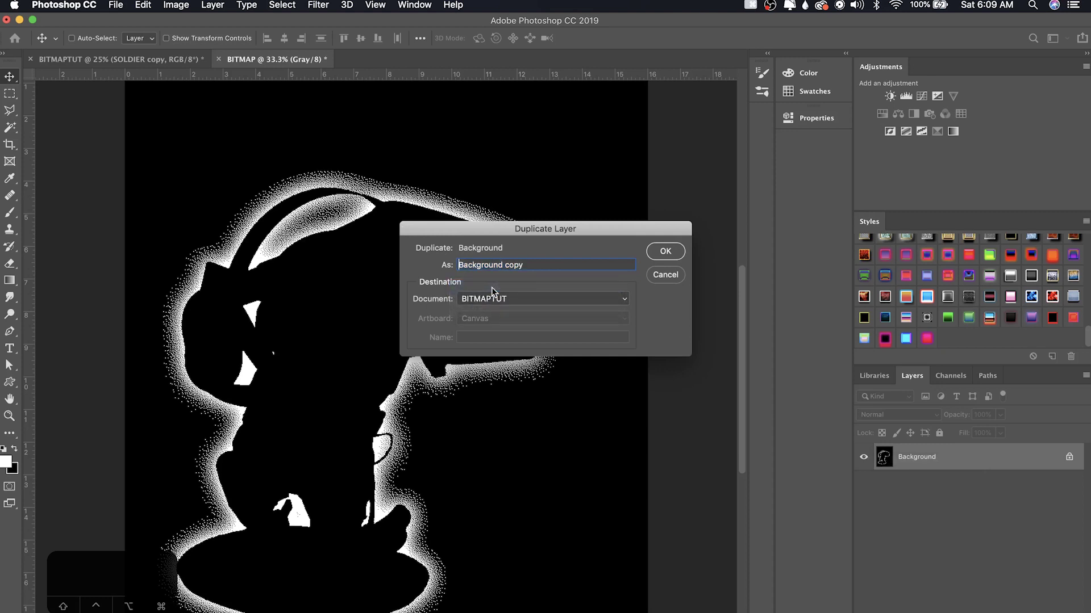
pyautogui.press('Return')
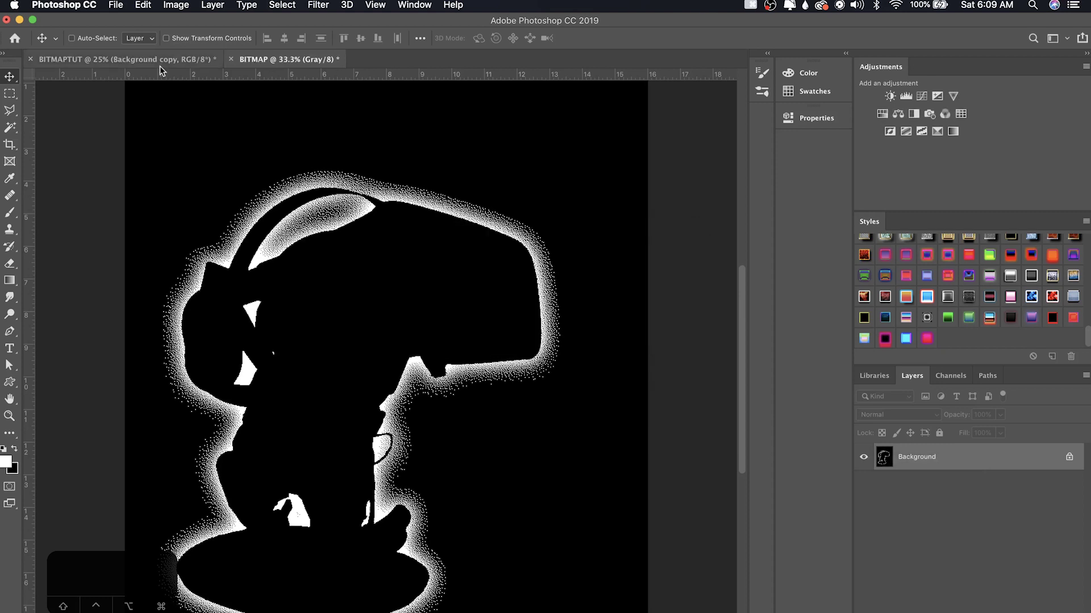
# Step: In BITMAPTUT, Magic Wand-select the black of Background copy, delete it, and deselect
pyautogui.click(159, 63)
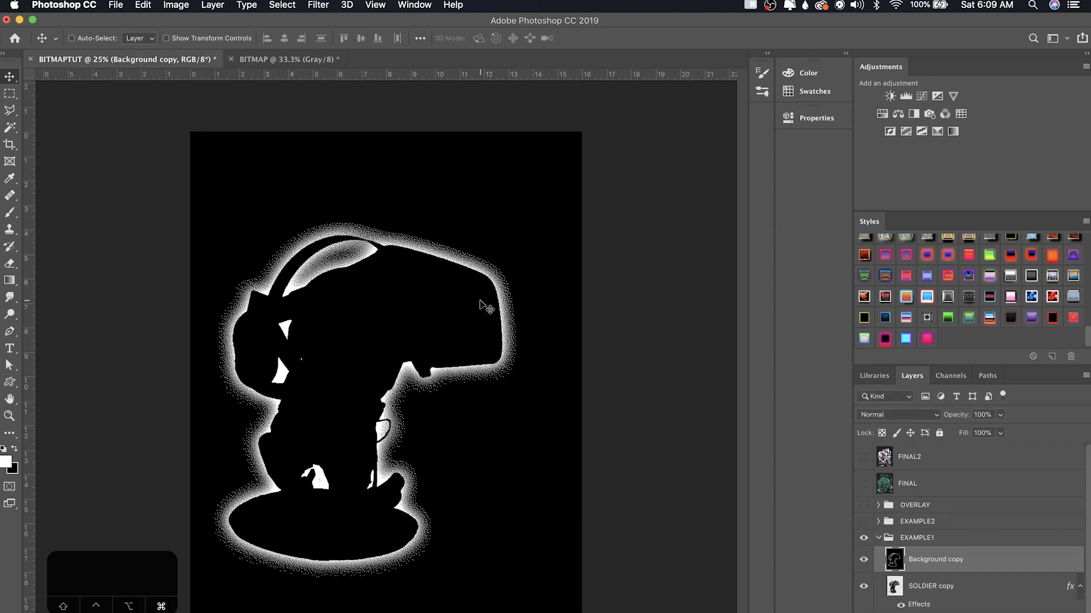
pyautogui.press('super+plus')
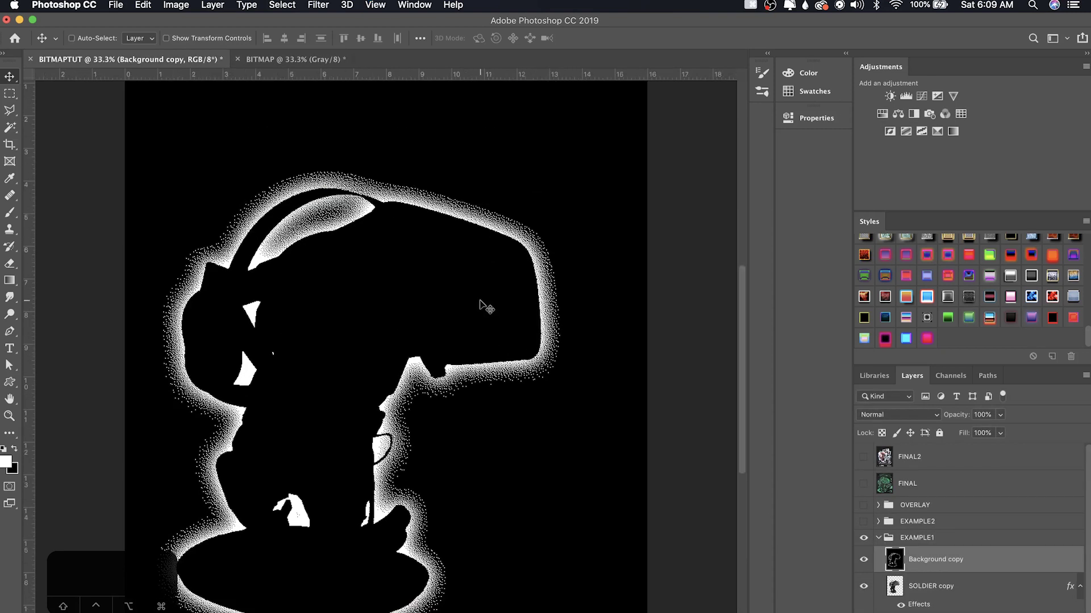
pyautogui.press('w')
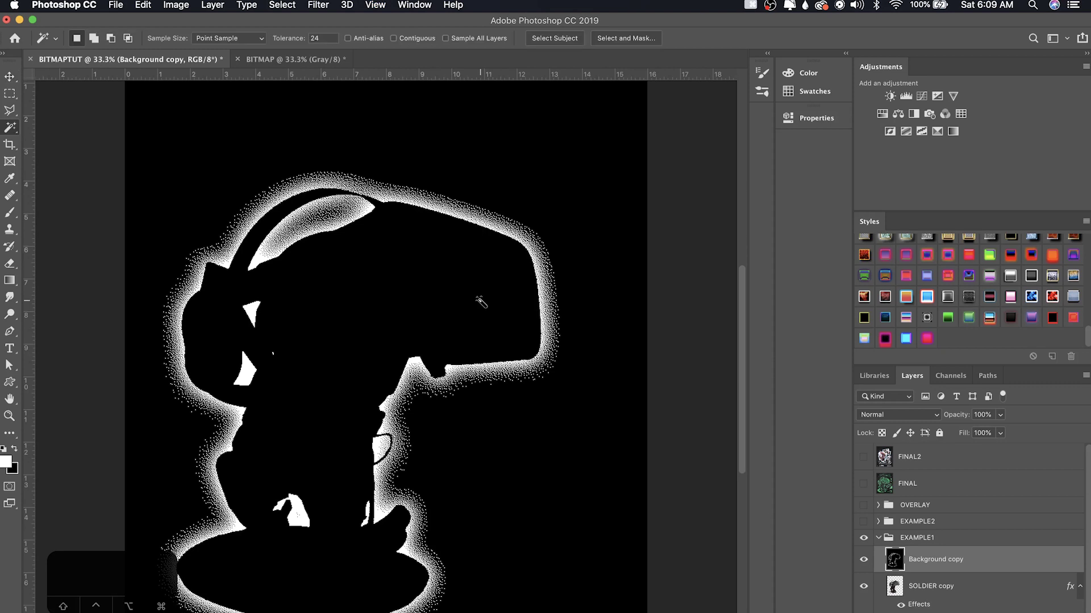
pyautogui.press('a')
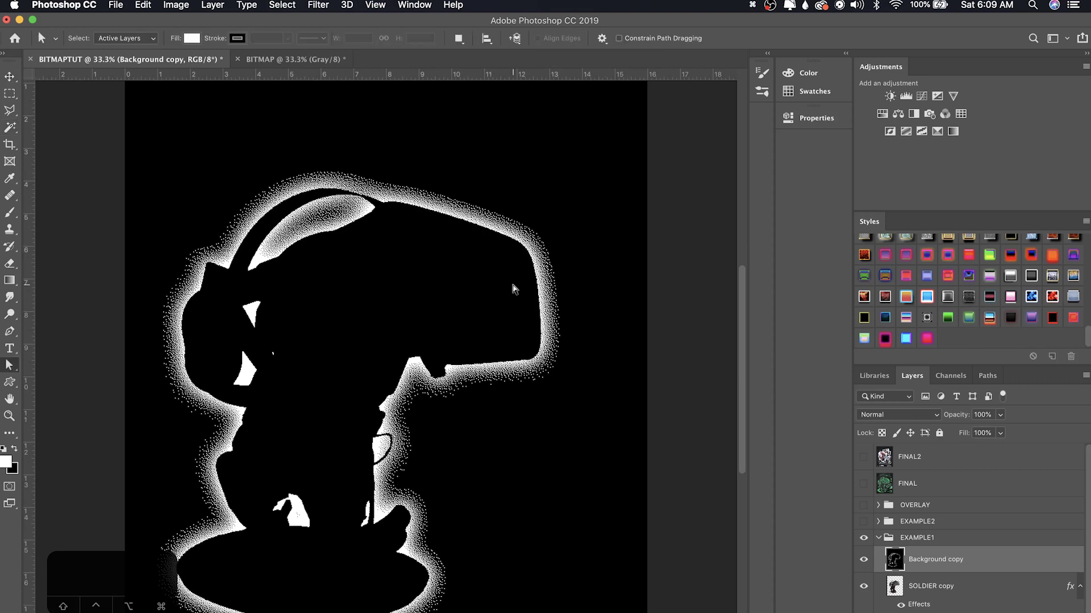
pyautogui.press('w')
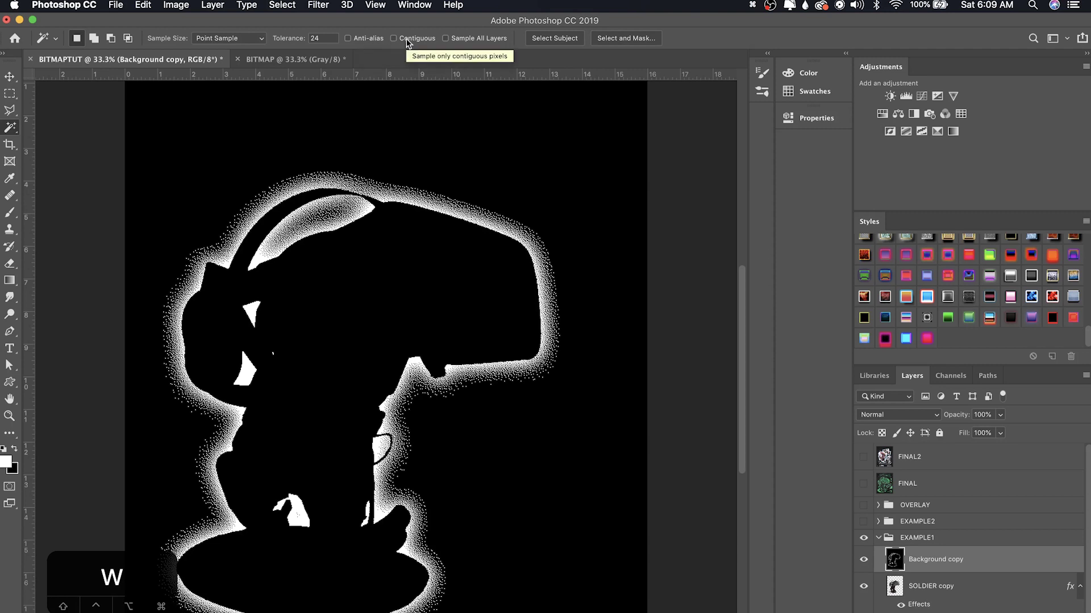
pyautogui.click(380, 116)
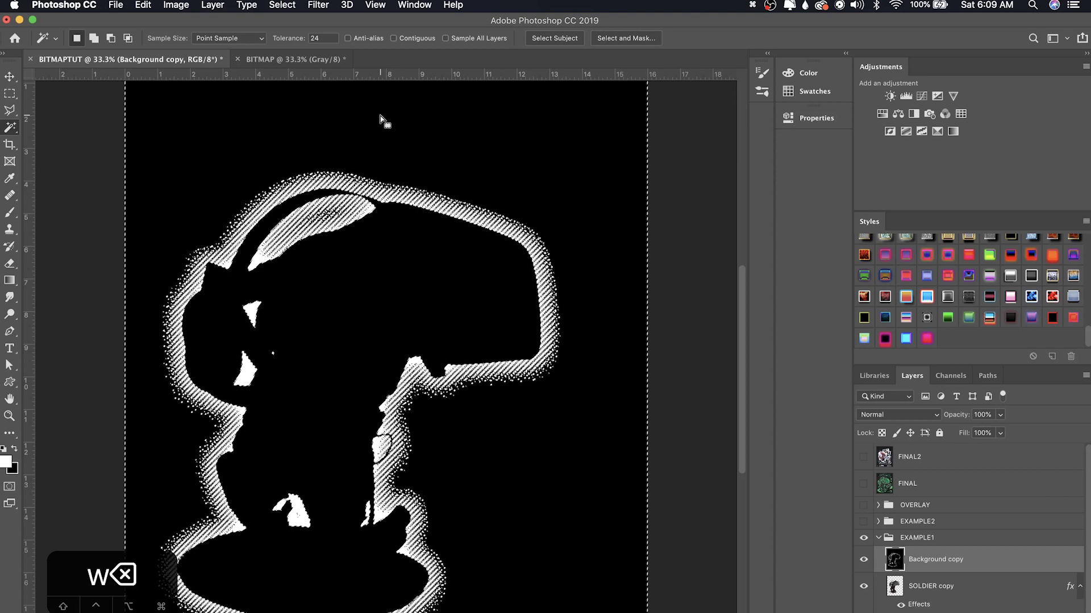
pyautogui.press('BackSpace')
pyautogui.press('super+d')
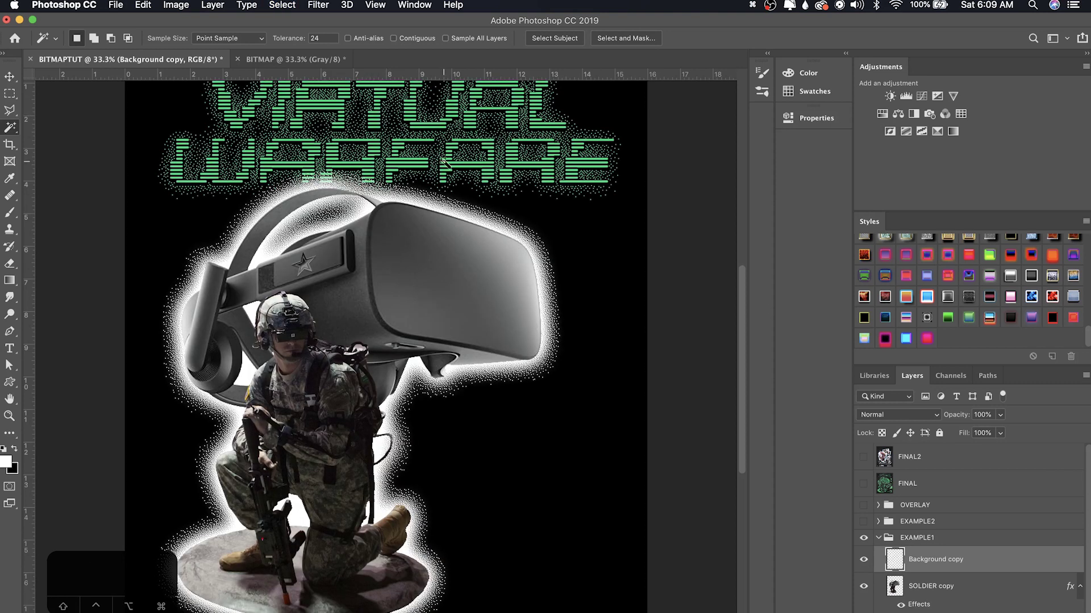
# Step: Hide the SOLDIER copy layer and check the dotted white edge up close
pyautogui.press('v')
pyautogui.scroll(-2, 446, 171)
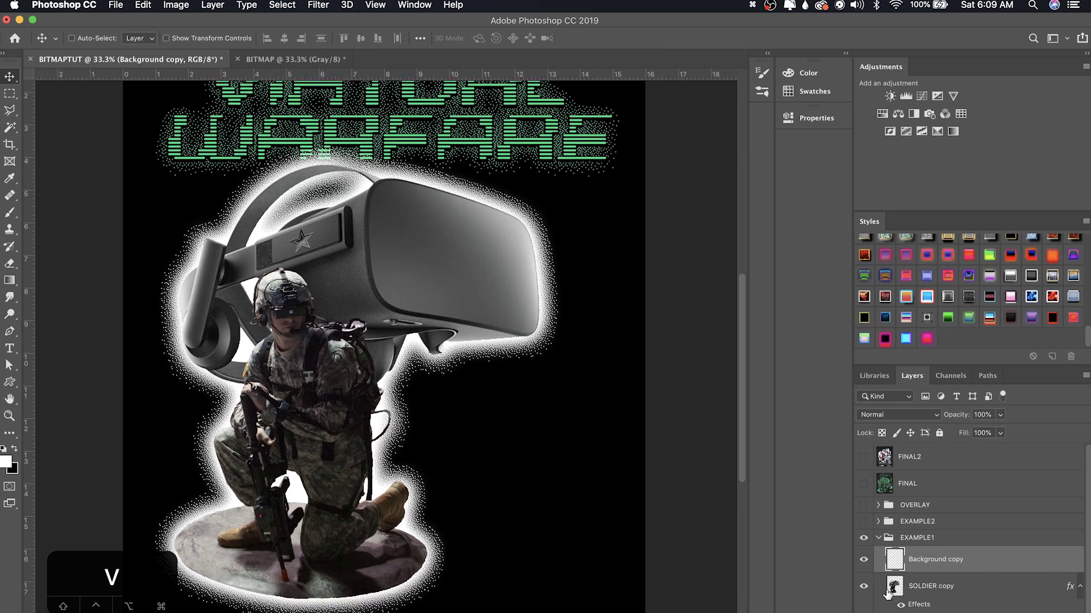
pyautogui.click(862, 588)
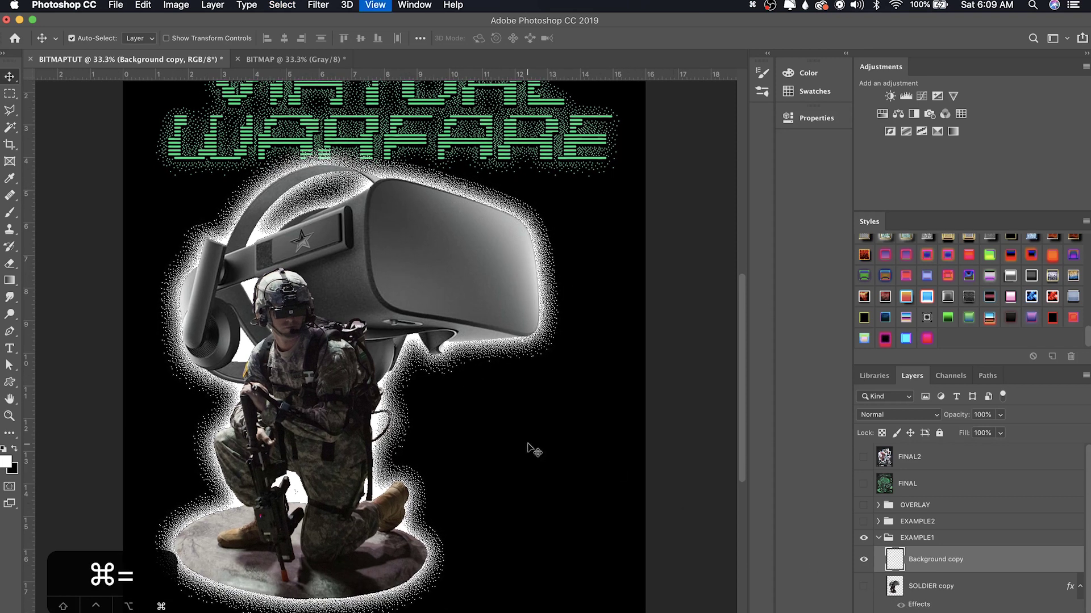
pyautogui.press('super+equal')
pyautogui.press('super+equal')
pyautogui.press('super+equal')
pyautogui.scroll(5, 533, 450)
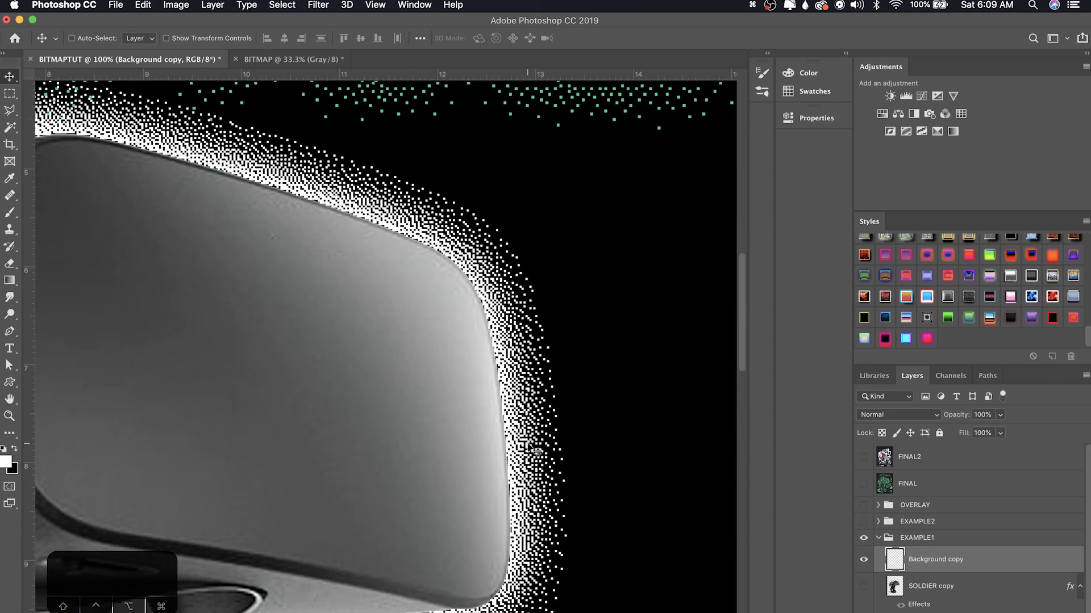
pyautogui.press('super+minus')
pyautogui.press('super+minus')
pyautogui.press('super+minus')
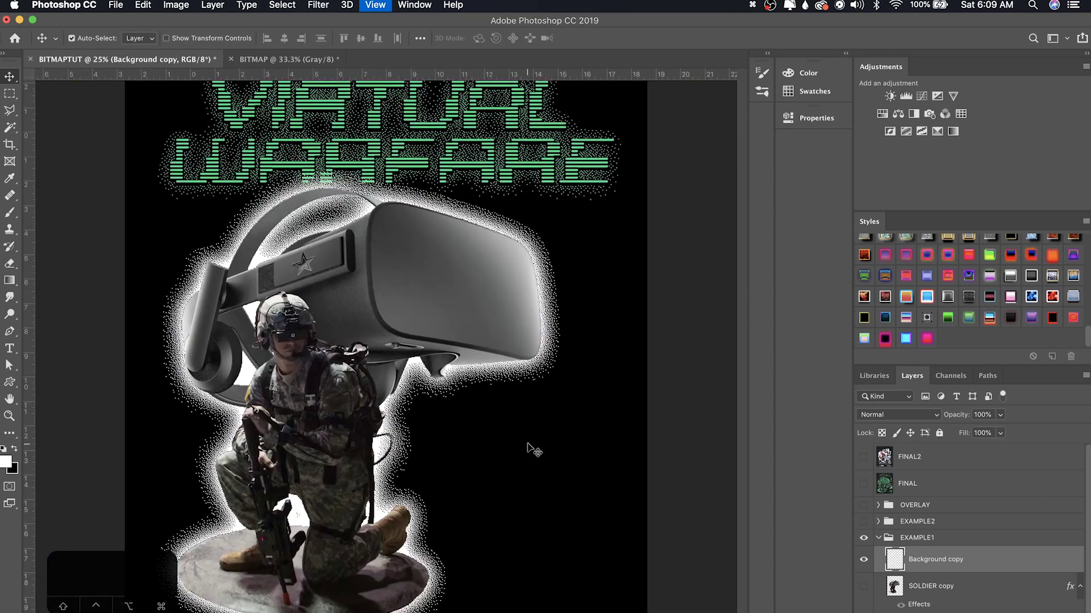
# Step: Give Background copy a Normal Color Overlay using the title text's green, 61de87
pyautogui.doubleClick(1054, 557)
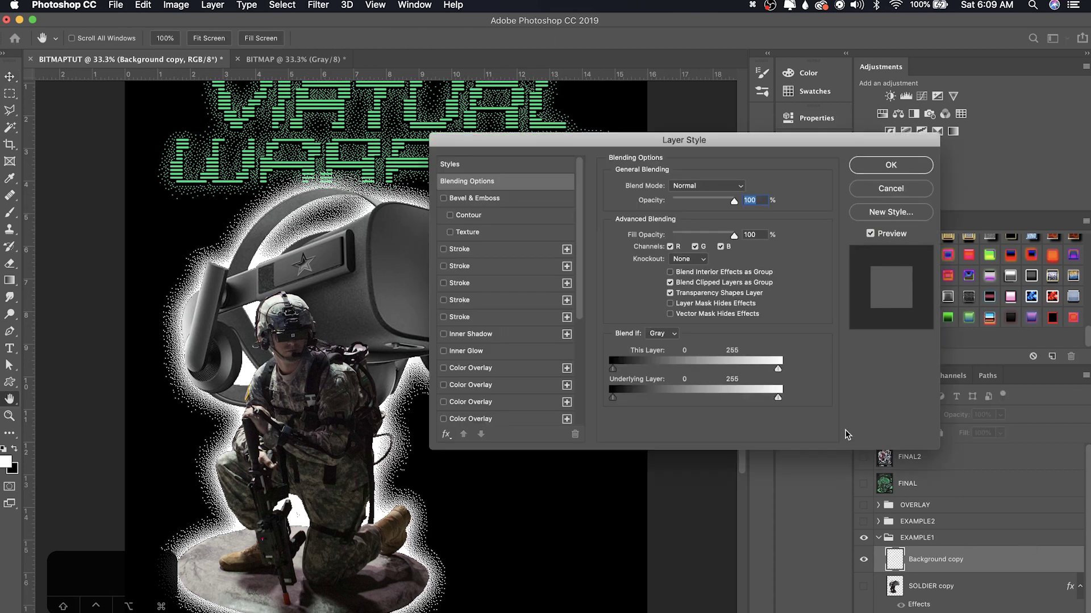
pyautogui.click(485, 369)
pyautogui.click(669, 186)
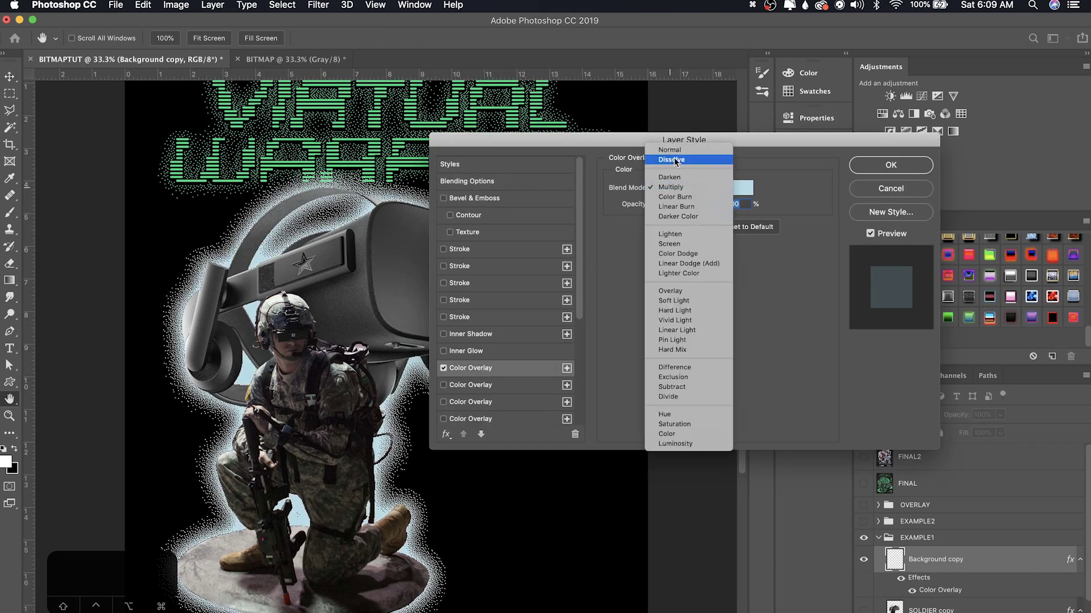
pyautogui.click(669, 150)
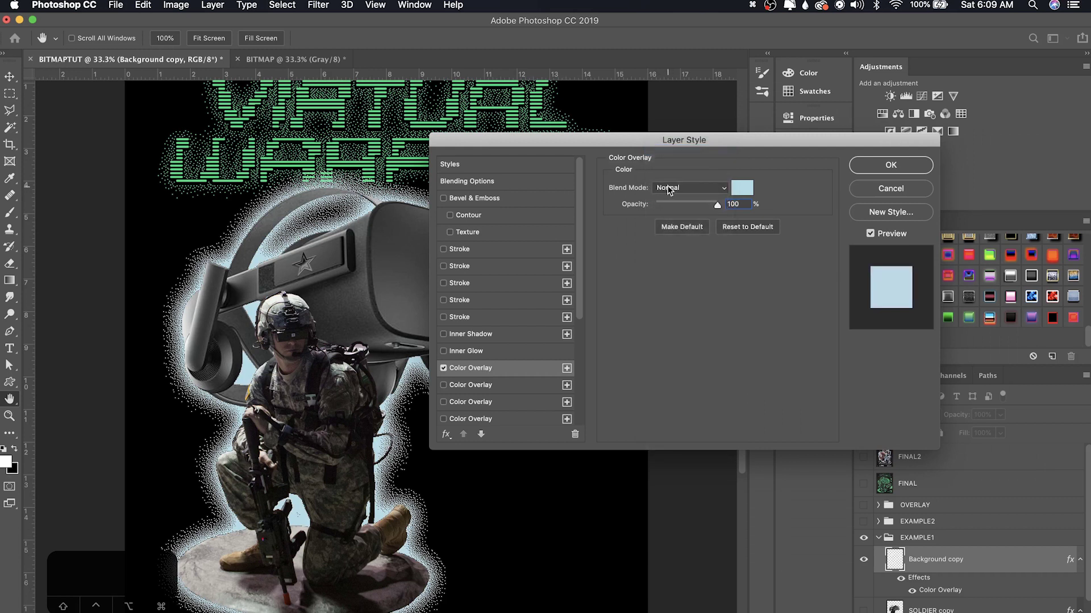
pyautogui.click(744, 189)
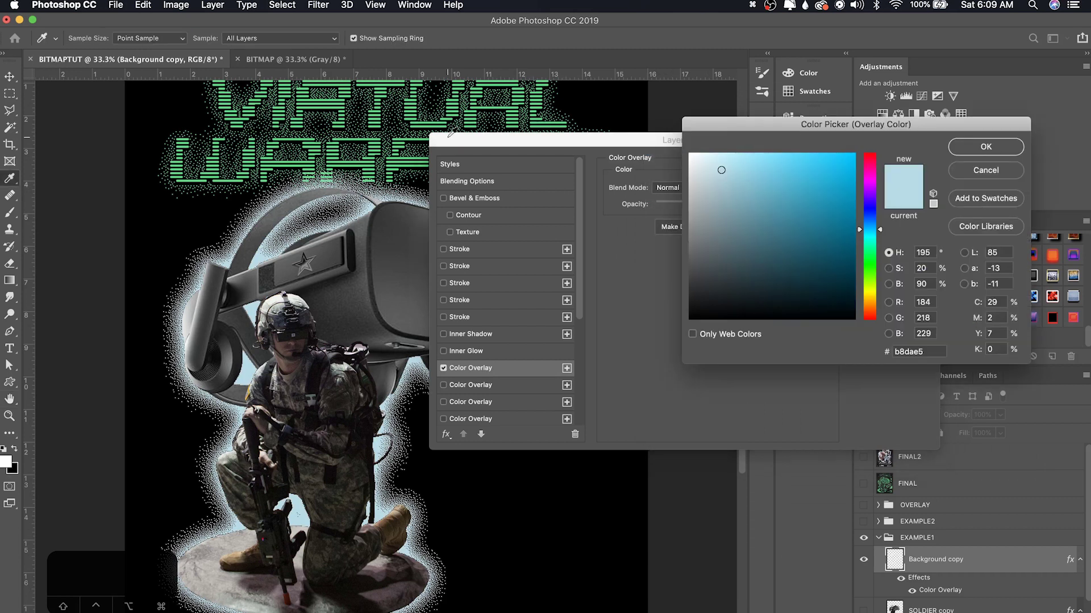
pyautogui.click(305, 86)
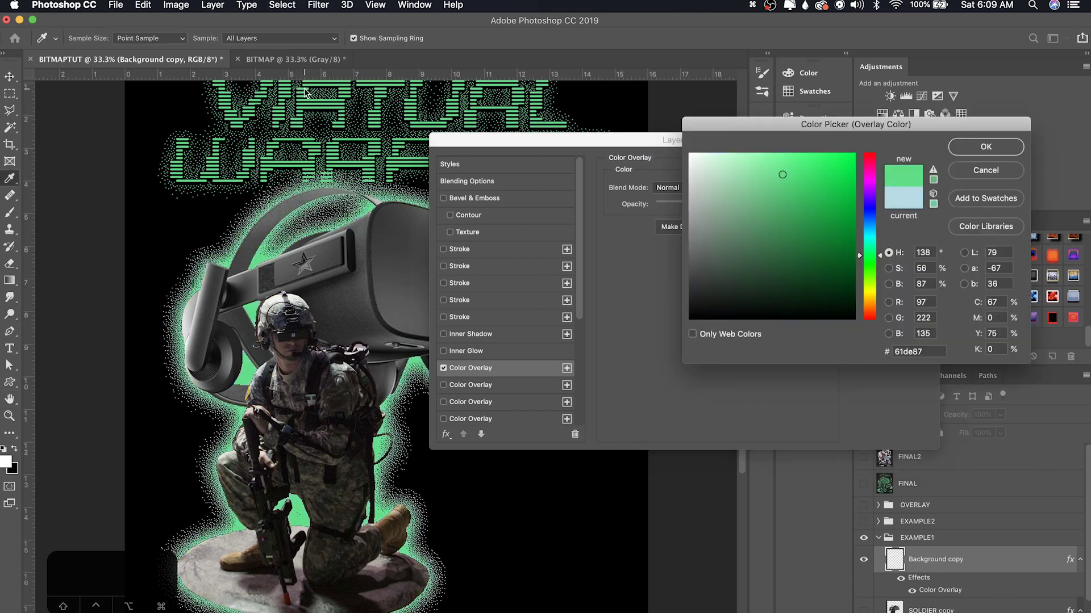
pyautogui.press('Return')
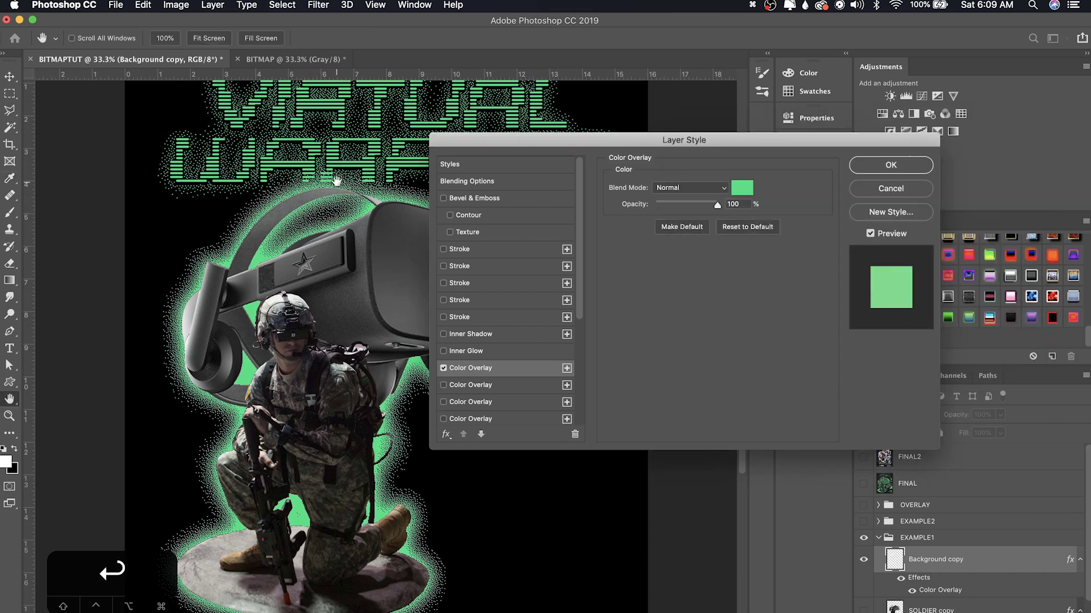
pyautogui.press('Return')
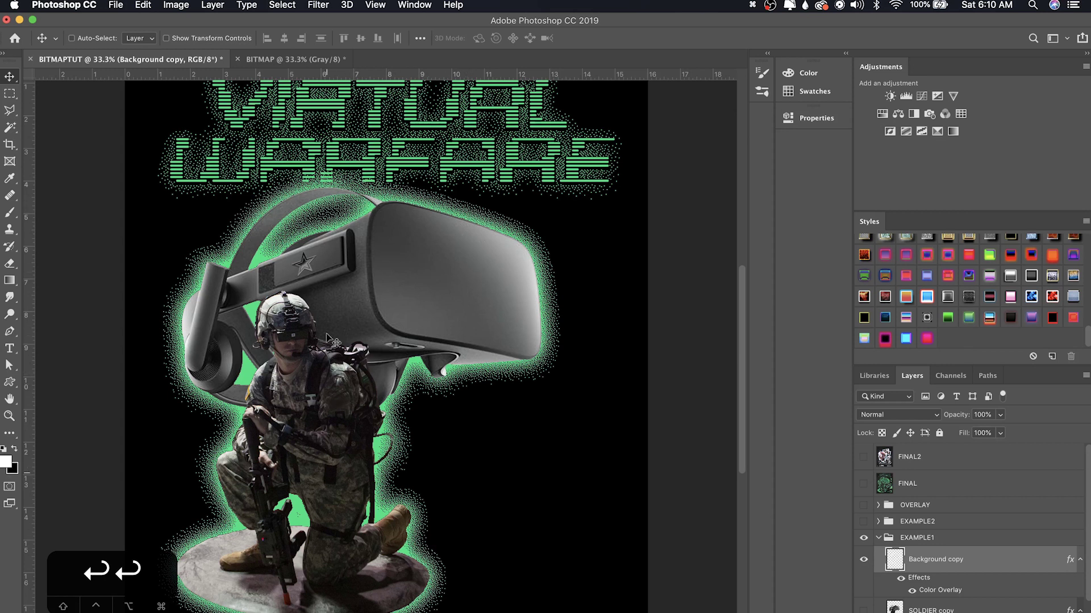
pyautogui.scroll(-2, 977, 553)
# Step: Collapse the effect lists, then duplicate the SOLDIER layer into the BITMAP document
pyautogui.click(1079, 514)
pyautogui.click(1080, 537)
pyautogui.click(979, 579)
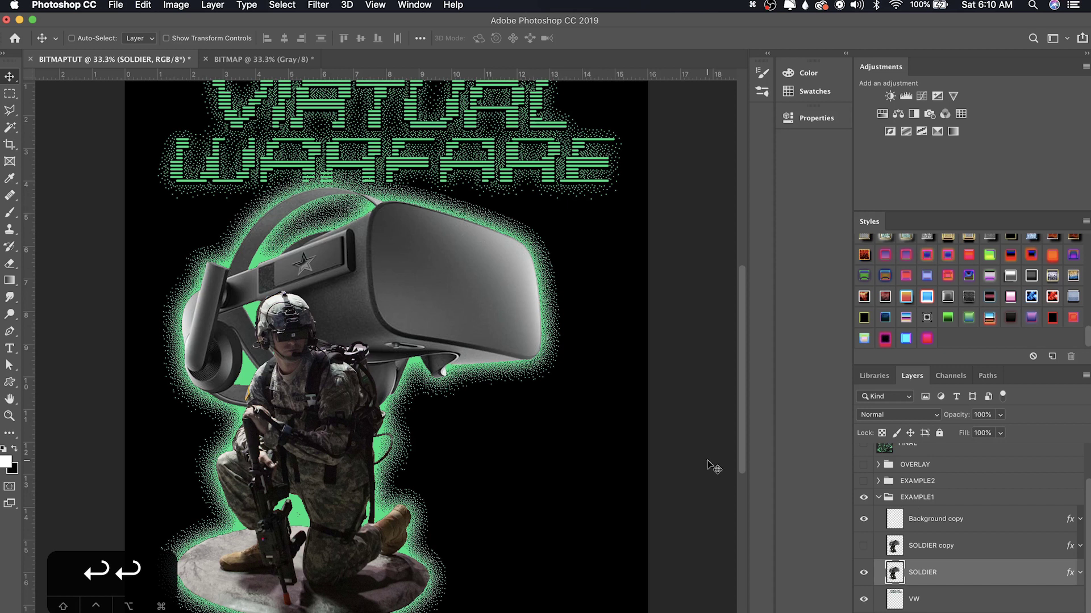
pyautogui.press('super')
pyautogui.rightClick(979, 573)
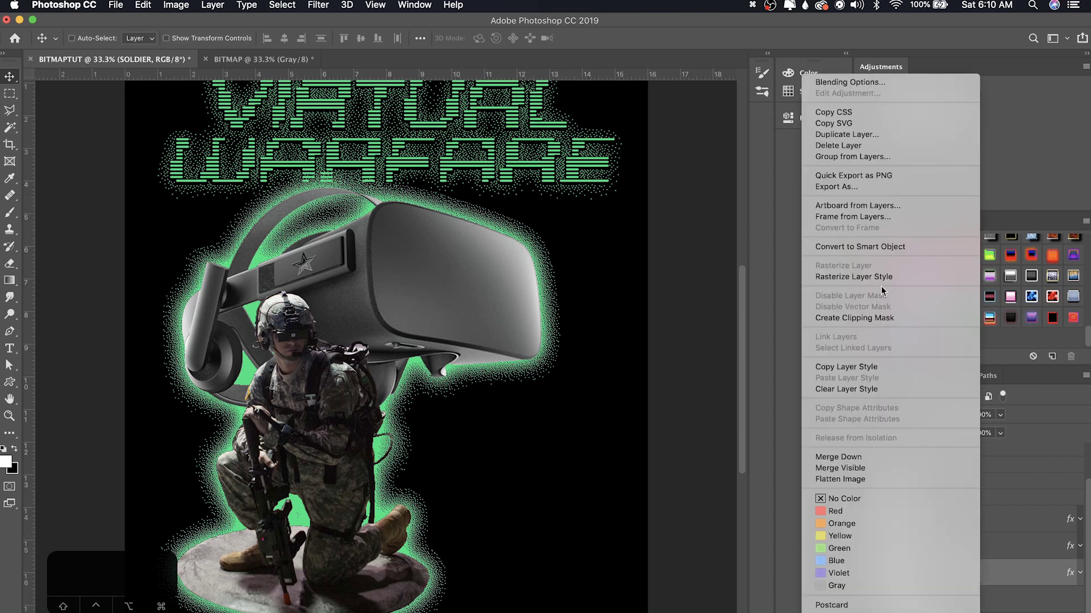
pyautogui.click(853, 134)
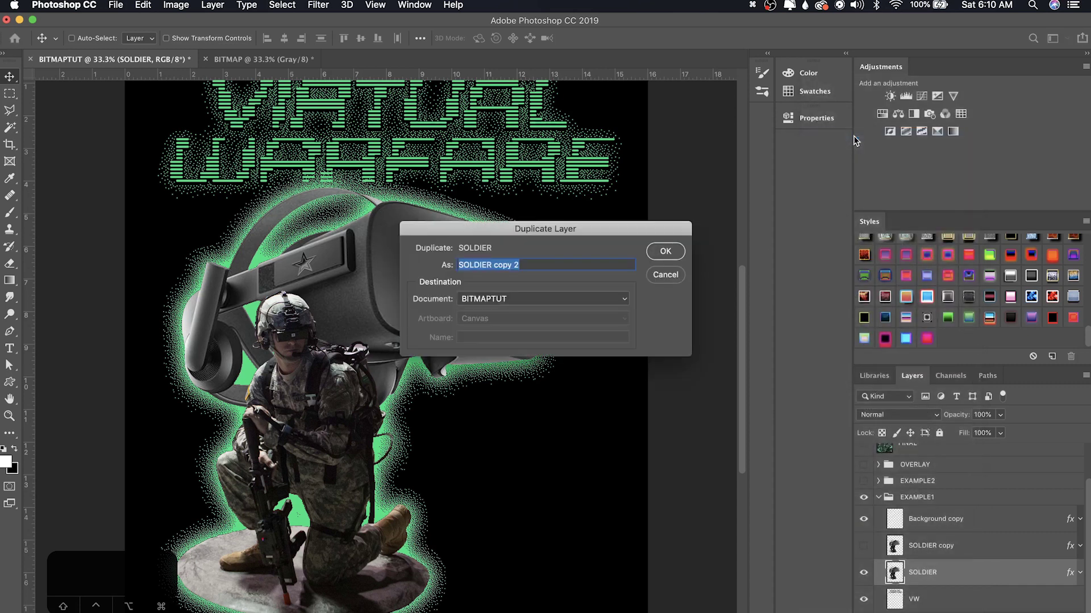
pyautogui.click(474, 299)
pyautogui.click(475, 306)
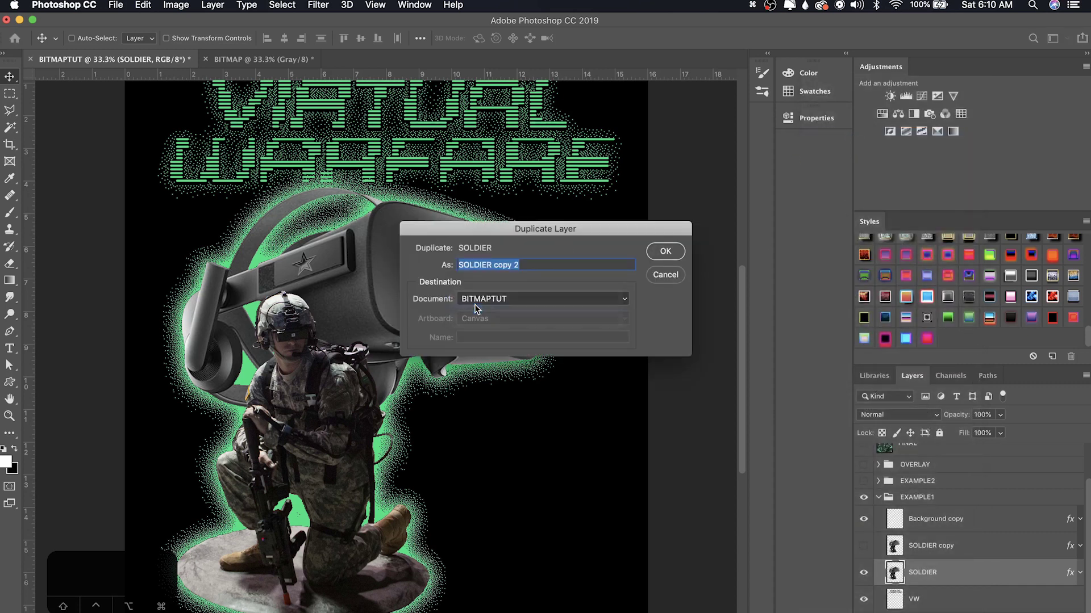
pyautogui.press('Return')
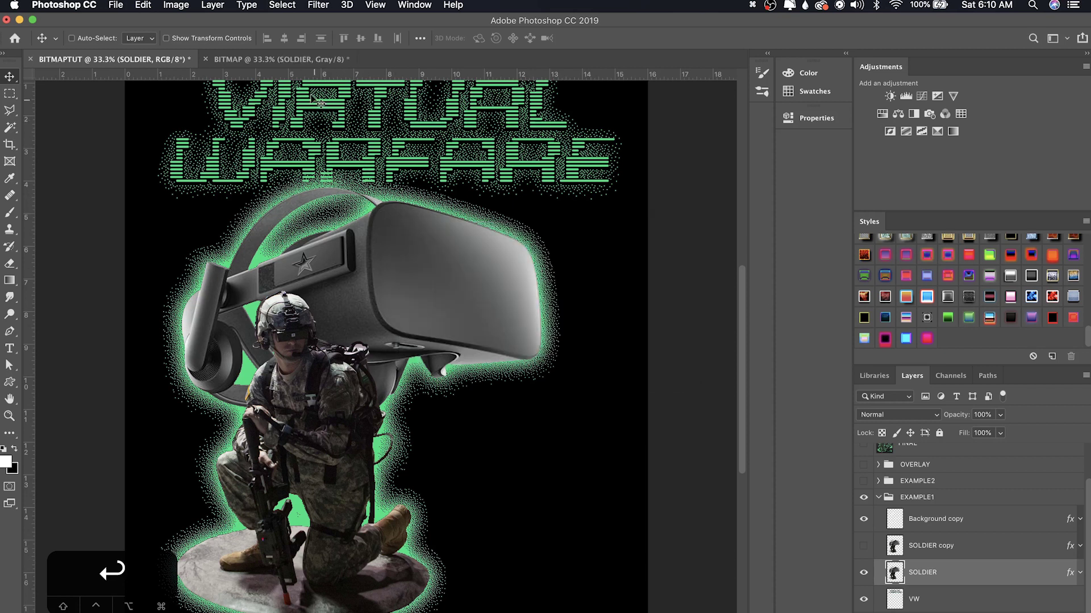
# Step: In BITMAP, fill the Background layer with solid black, then reselect SOLDIER
pyautogui.click(292, 60)
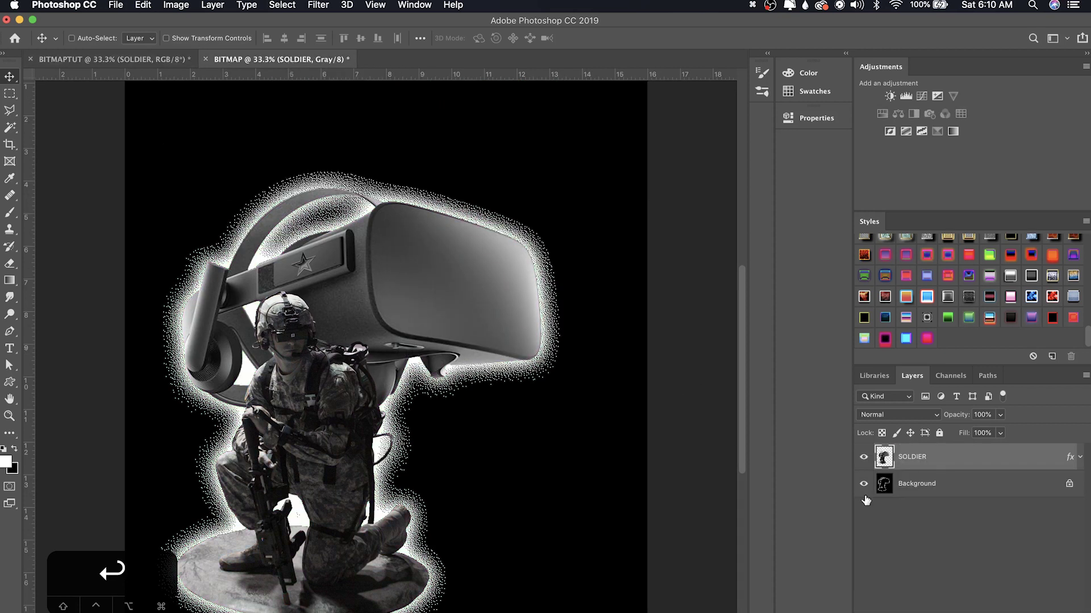
pyautogui.click(908, 486)
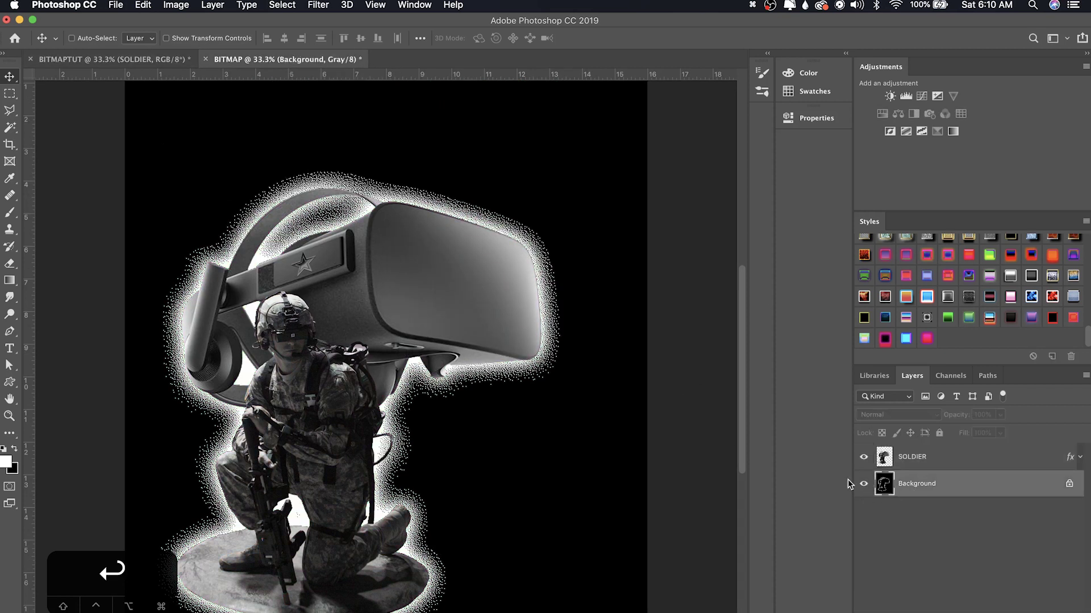
pyautogui.press('super')
pyautogui.press('super+BackSpace')
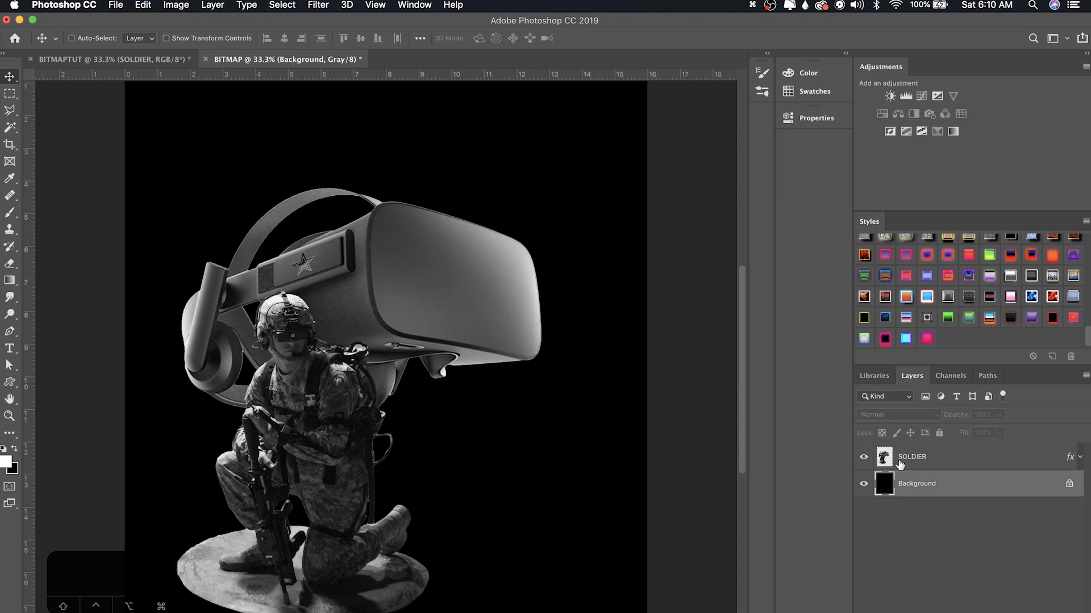
pyautogui.click(899, 465)
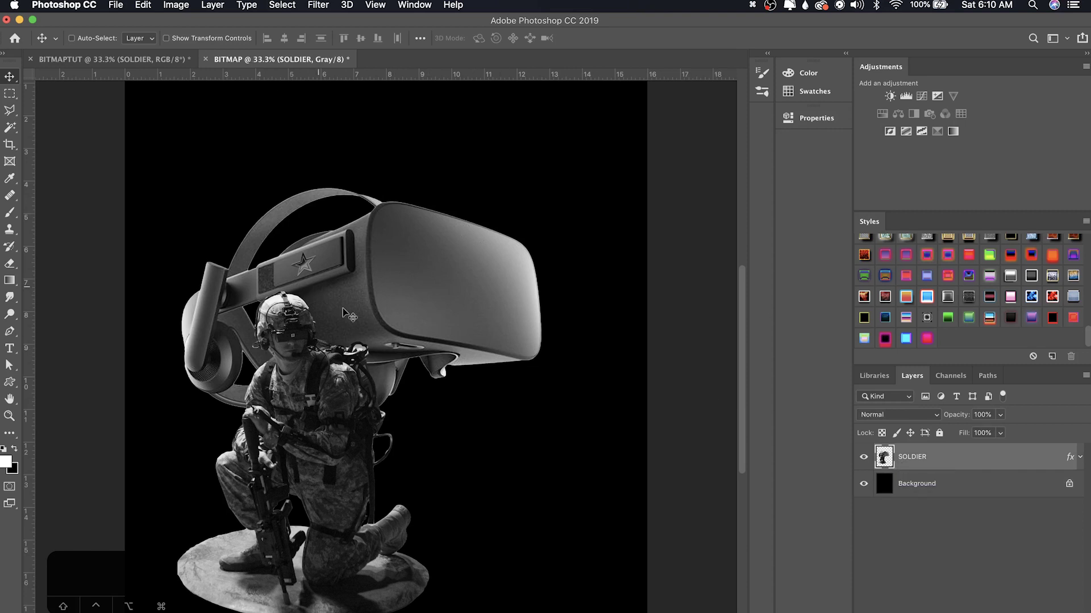
# Step: Add a Brightness/Contrast adjustment layer set to Brightness -25, Contrast 59, then select SOLDIER
pyautogui.click(985, 392)
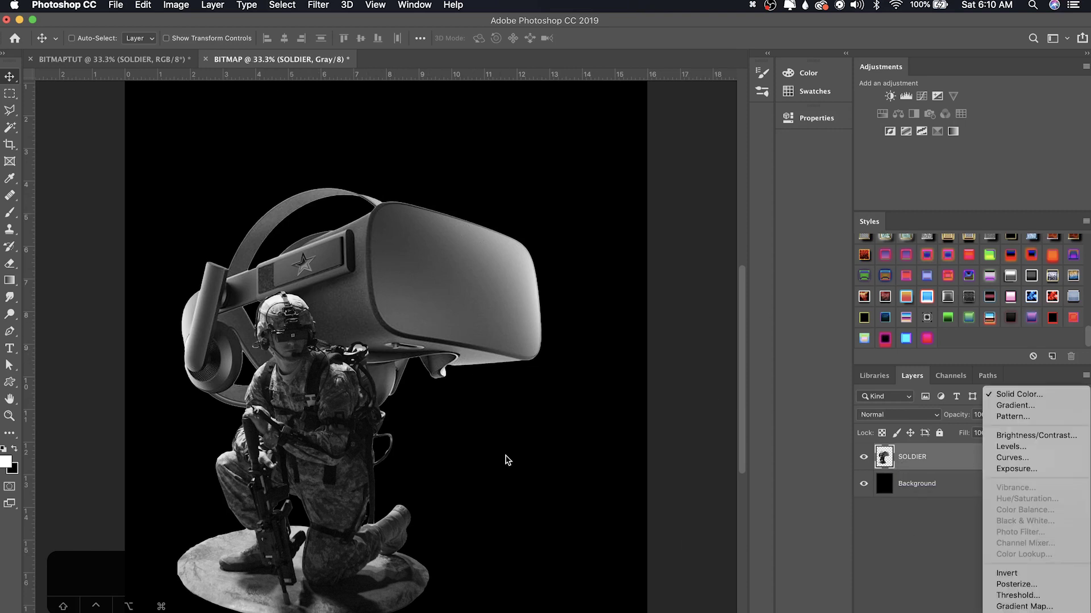
pyautogui.click(1061, 435)
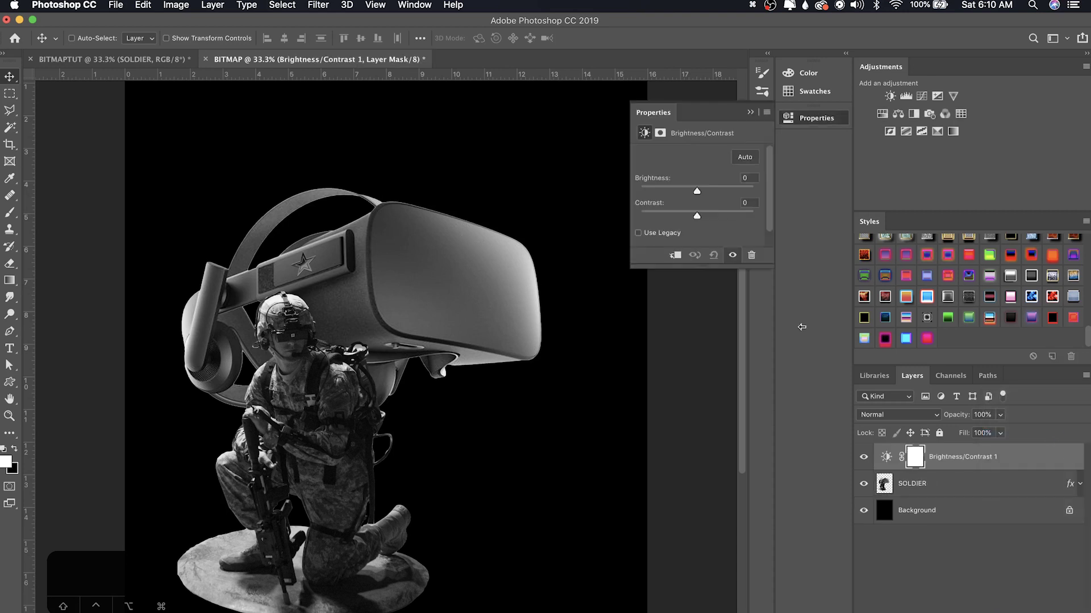
pyautogui.moveTo(709, 209)
pyautogui.mouseDown()
pyautogui.moveTo(724, 211)
pyautogui.moveTo(692, 187)
pyautogui.moveTo(738, 213)
pyautogui.moveTo(729, 218)
pyautogui.mouseUp()
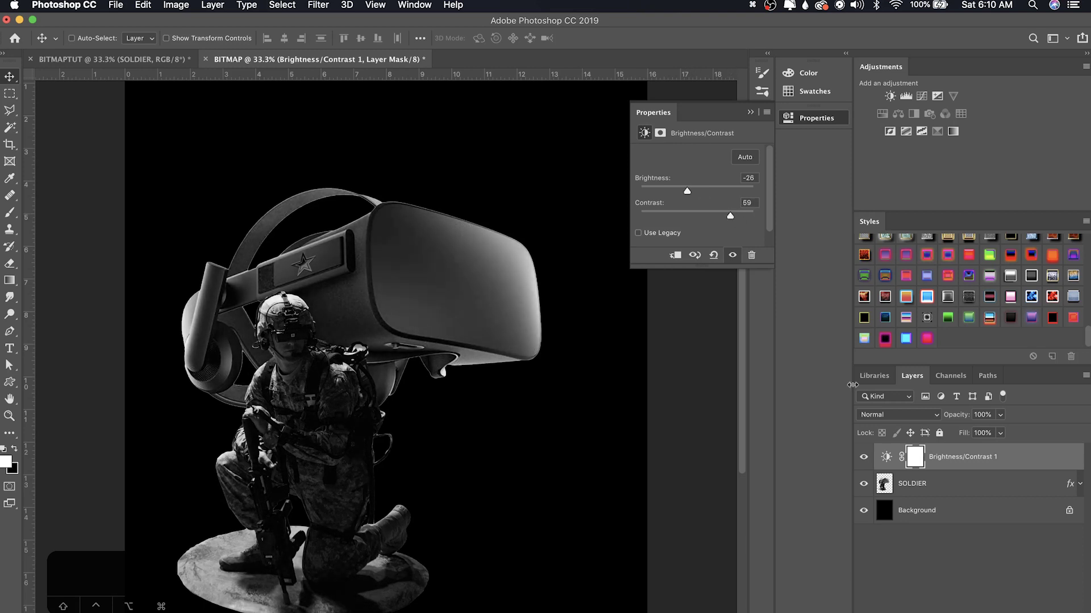
pyautogui.click(954, 482)
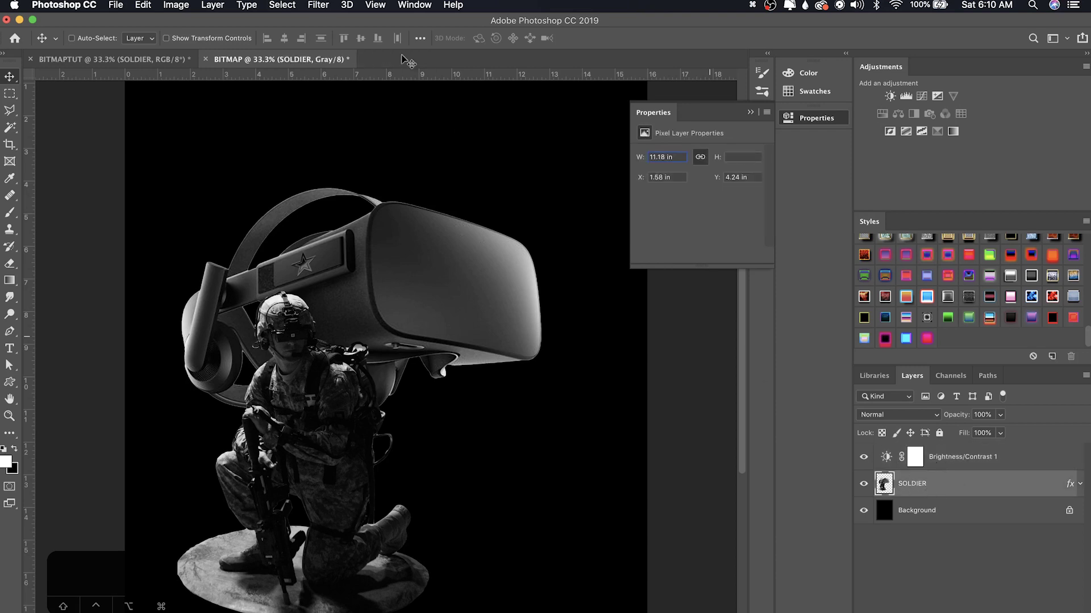
# Step: Flatten and convert the image to a 50 pixels/inch Diffusion Dither bitmap, inspecting the dither at 300%
pyautogui.click(183, 4)
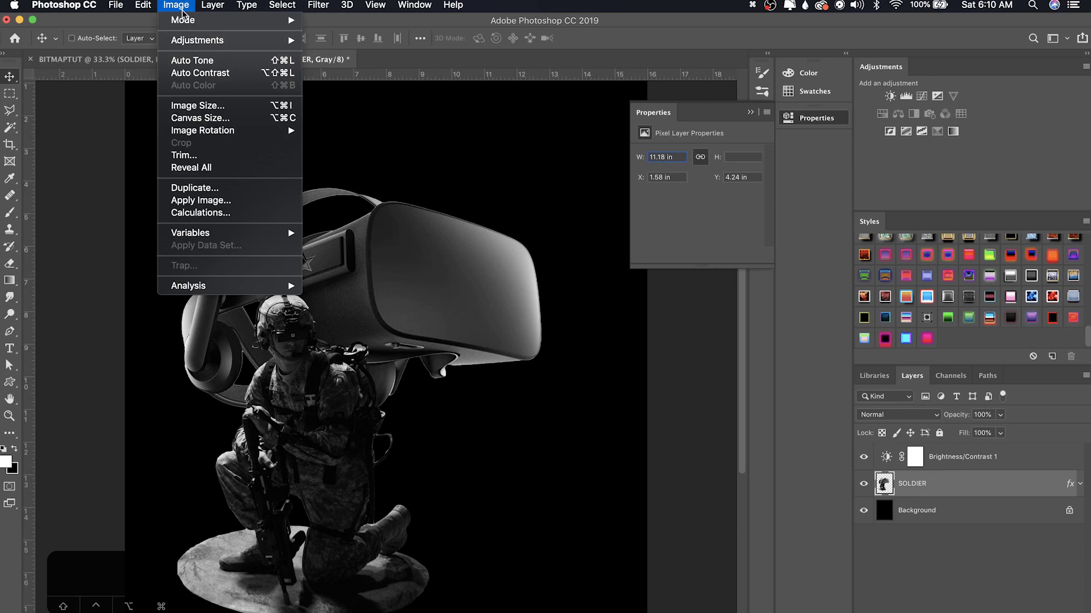
pyautogui.moveTo(199, 21)
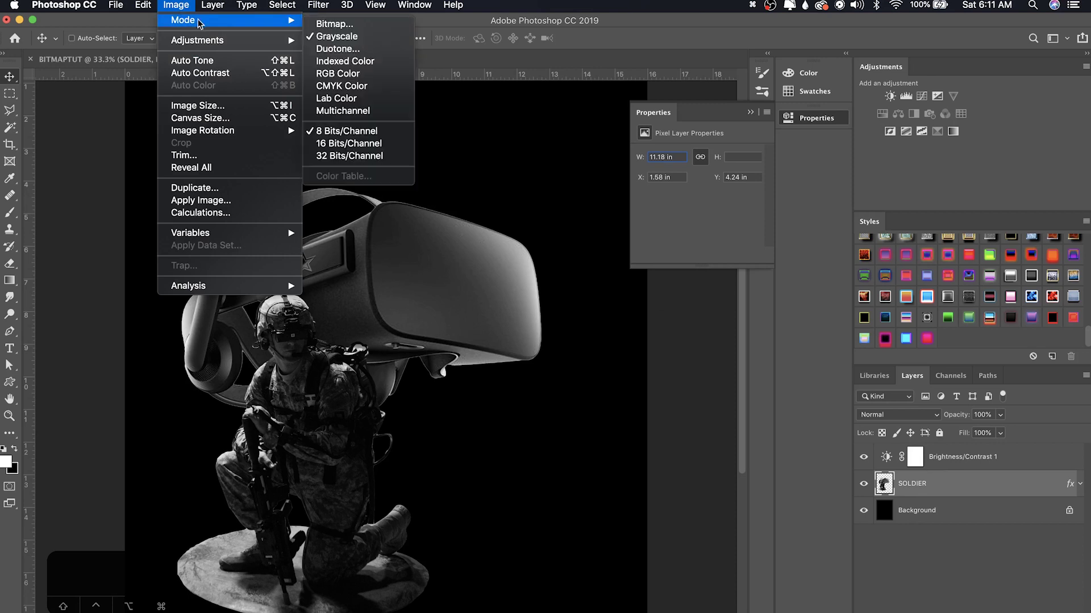
pyautogui.click(336, 25)
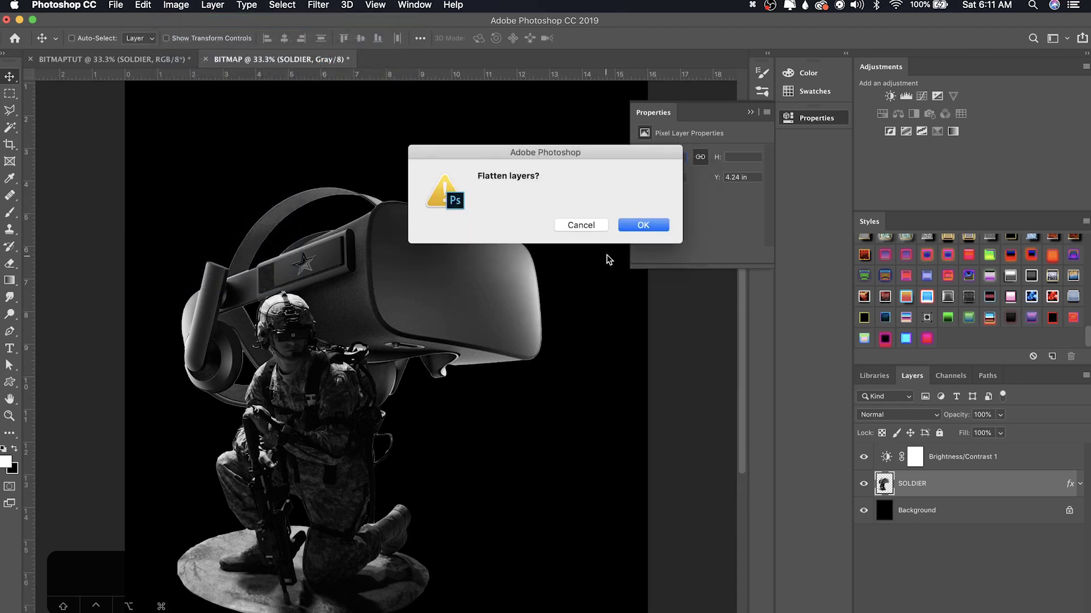
pyautogui.click(626, 223)
pyautogui.moveTo(579, 96); pyautogui.dragTo(565, 119)
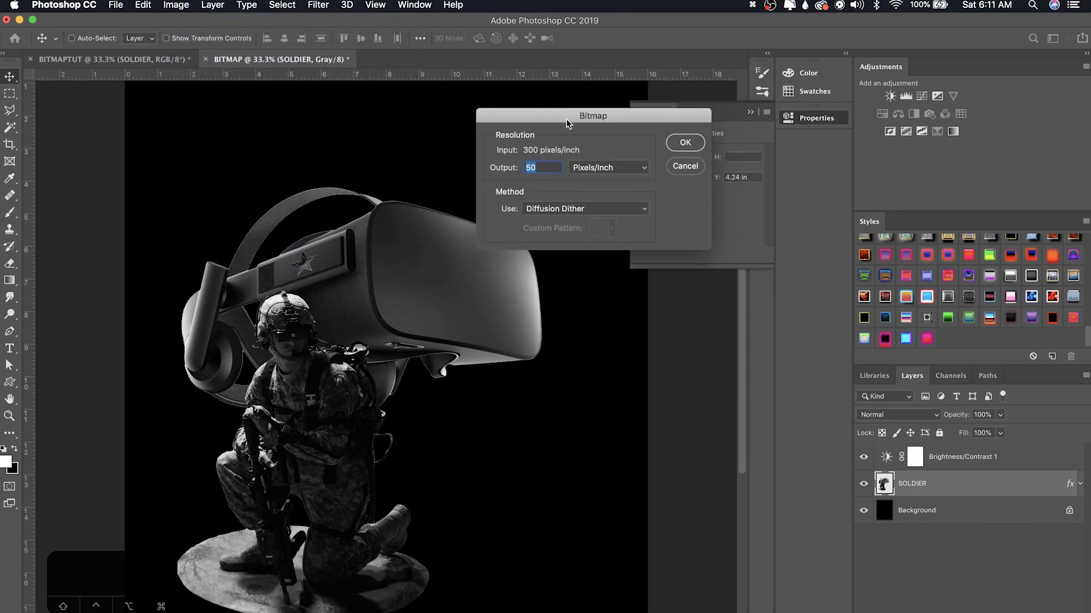
pyautogui.moveTo(549, 168); pyautogui.dragTo(519, 167)
pyautogui.press('Return')
pyautogui.press('super+equal')
pyautogui.press('super+equal')
pyautogui.press('super+minus')
pyautogui.press('super+minus')
pyautogui.press('super+equal')
pyautogui.press('super+equal')
pyautogui.press('super+minus')
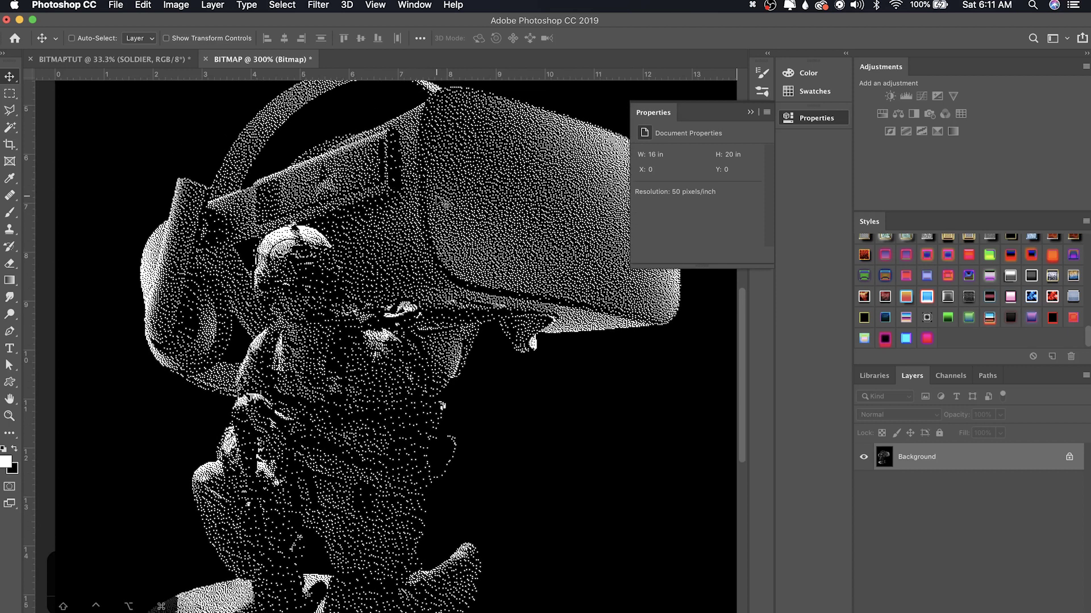
pyautogui.press('super+equal')
# Step: Undo the bitmap conversion and delete the Brightness/Contrast adjustment layer
pyautogui.press('alt+super+z')
pyautogui.press('alt+super+z')
pyautogui.press('super+0')
pyautogui.press('super+minus')
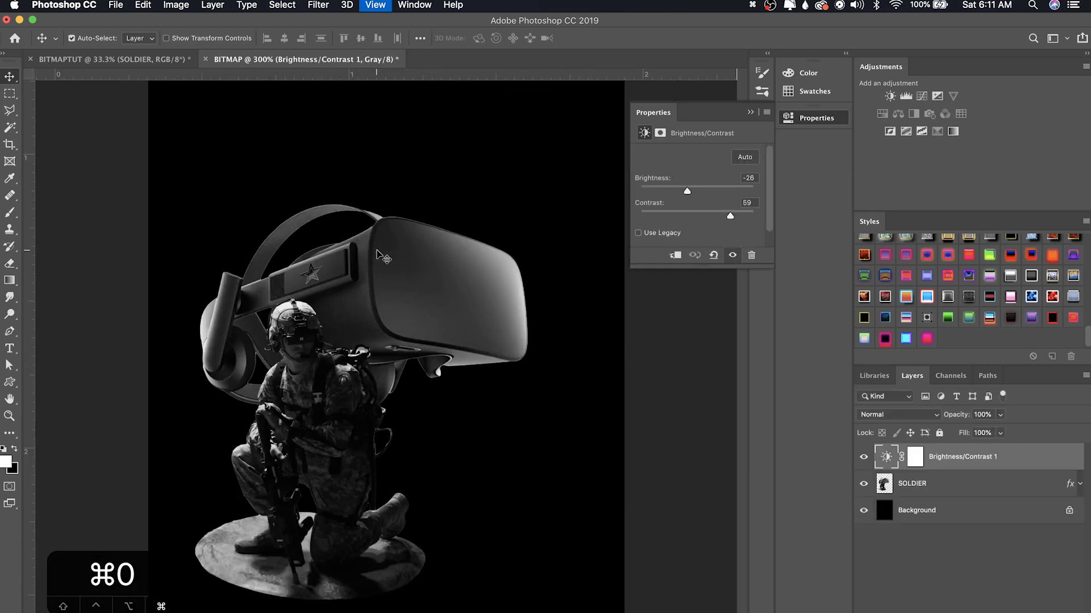
pyautogui.press('super+equal')
pyautogui.press('BackSpace')
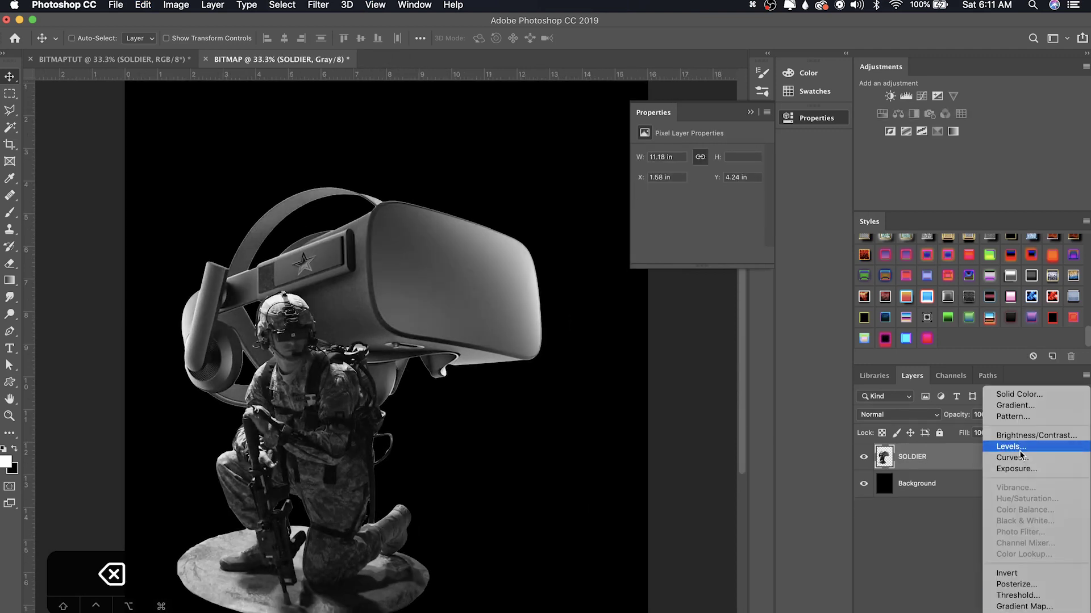
# Step: Add a Levels adjustment with input levels 39, 2.01, 215 at 58% opacity
pyautogui.click(1008, 445)
pyautogui.scroll(-3, 702, 209)
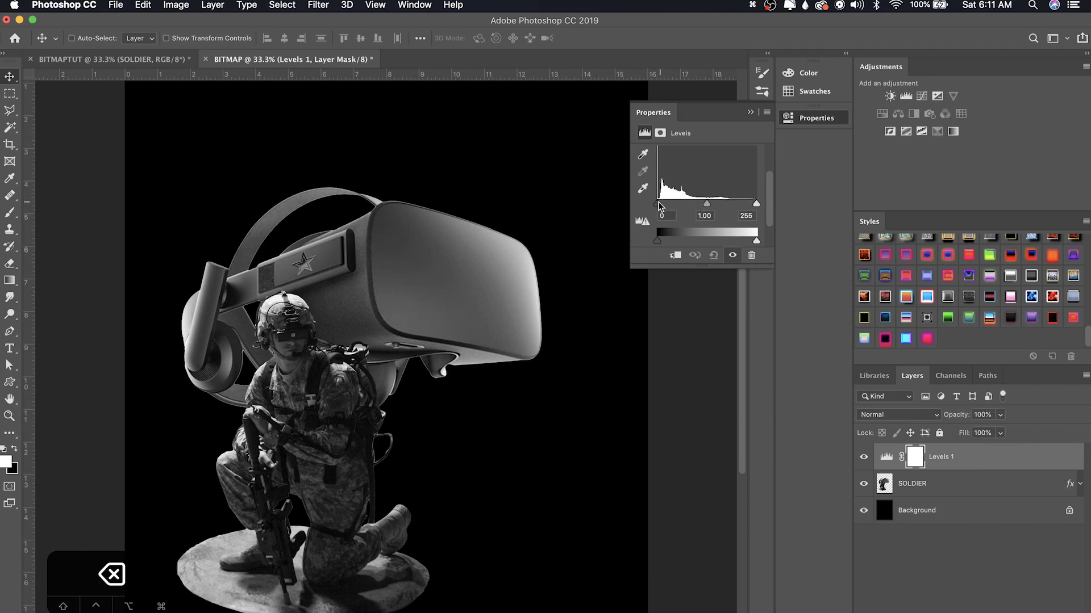
pyautogui.moveTo(659, 206)
pyautogui.mouseDown()
pyautogui.moveTo(741, 204)
pyautogui.moveTo(672, 208)
pyautogui.mouseUp()
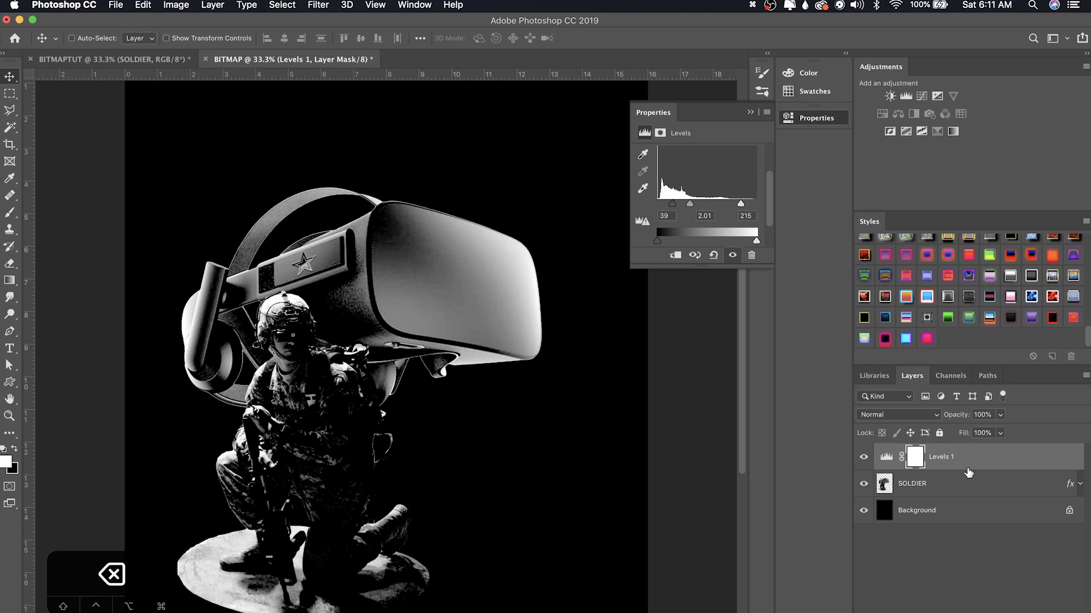
pyautogui.click(1000, 416)
pyautogui.click(981, 432)
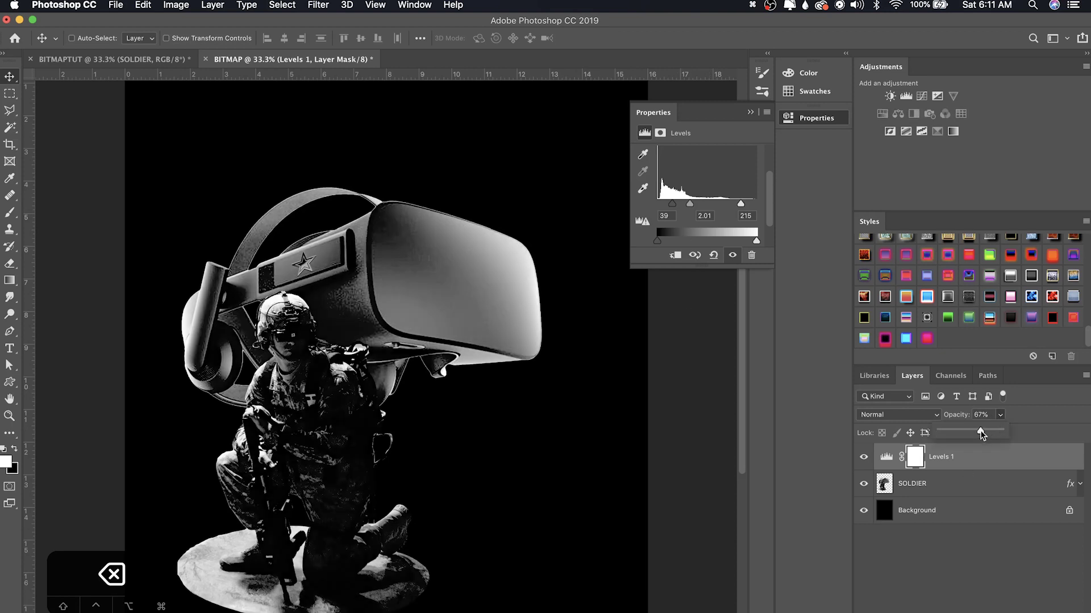
pyautogui.click(957, 487)
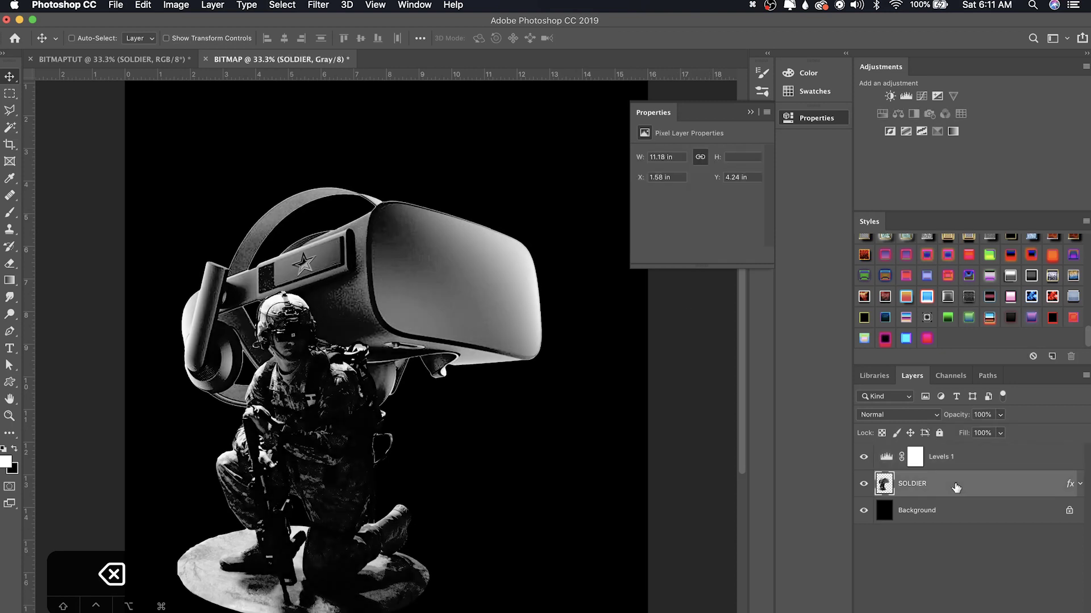
pyautogui.click(960, 461)
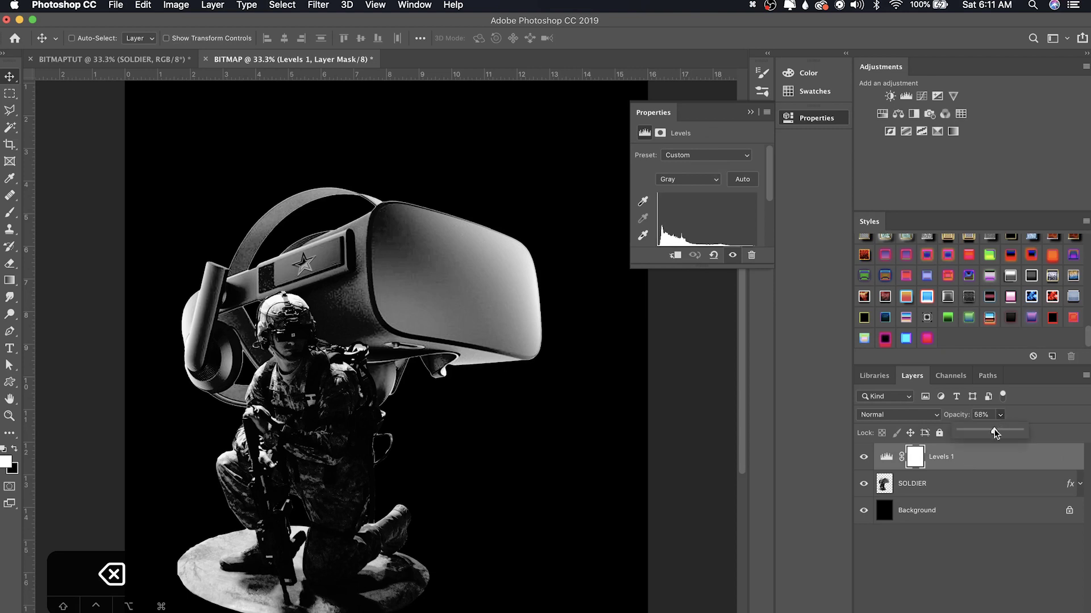
# Step: Flatten the Levels-adjusted artwork and convert it to a 50 ppi Diffusion Dither bitmap
pyautogui.click(956, 483)
pyautogui.click(213, 5)
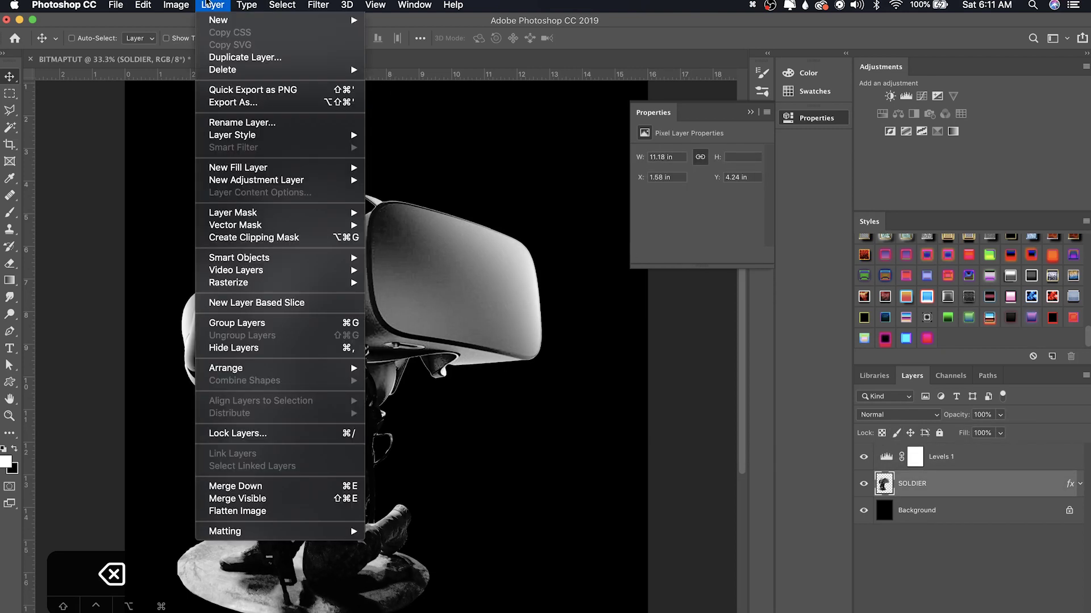
pyautogui.moveTo(294, 23)
pyautogui.click(329, 24)
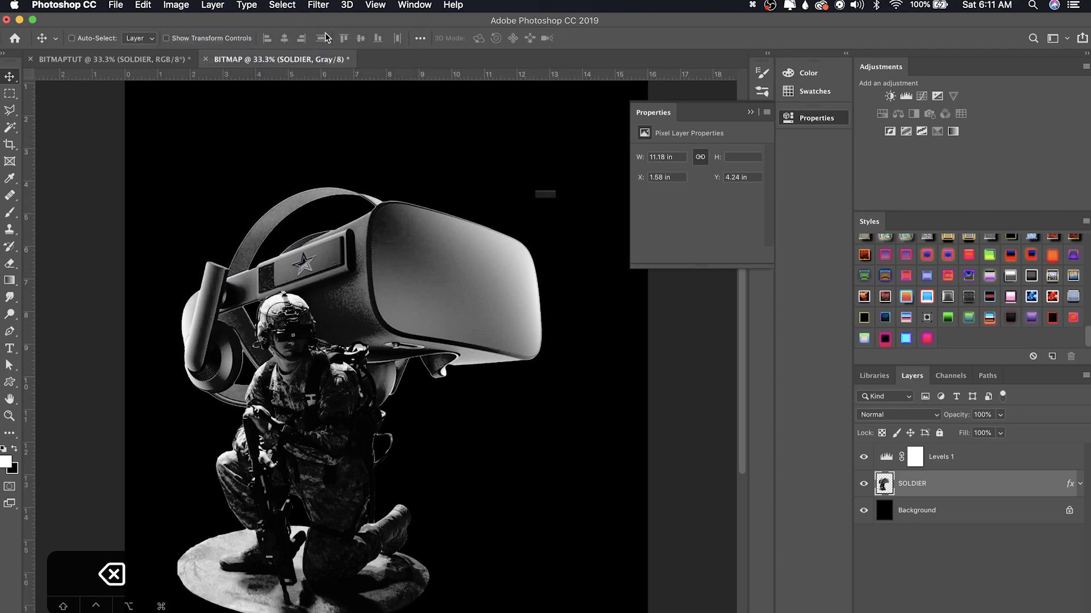
pyautogui.press('Return')
pyautogui.press('Return')
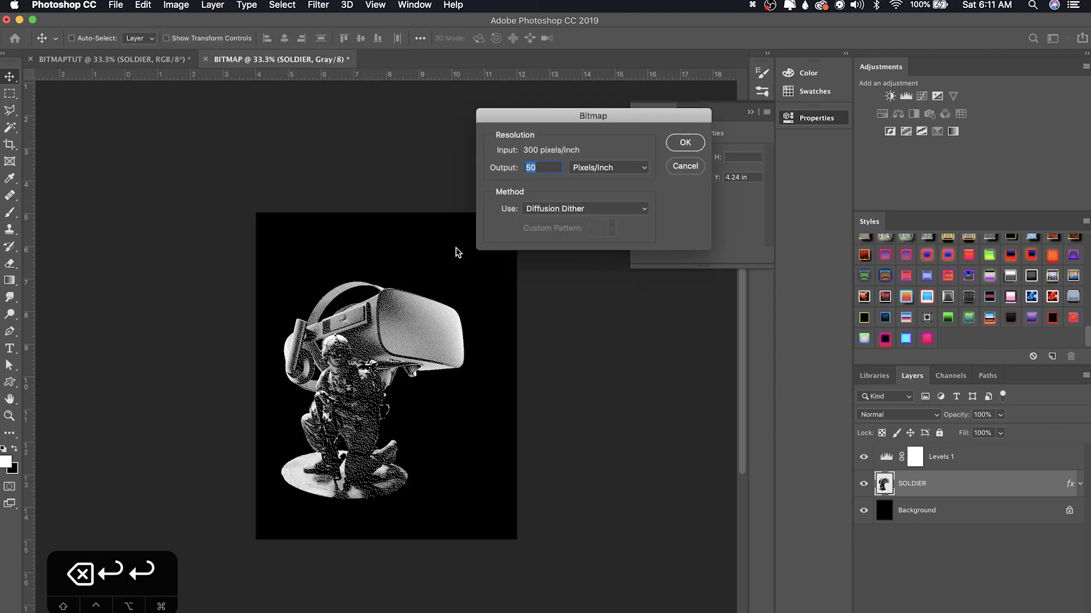
pyautogui.press('super+equal')
pyautogui.press('super+equal')
pyautogui.moveTo(457, 252); pyautogui.dragTo(459, 321)
pyautogui.press('super+0')
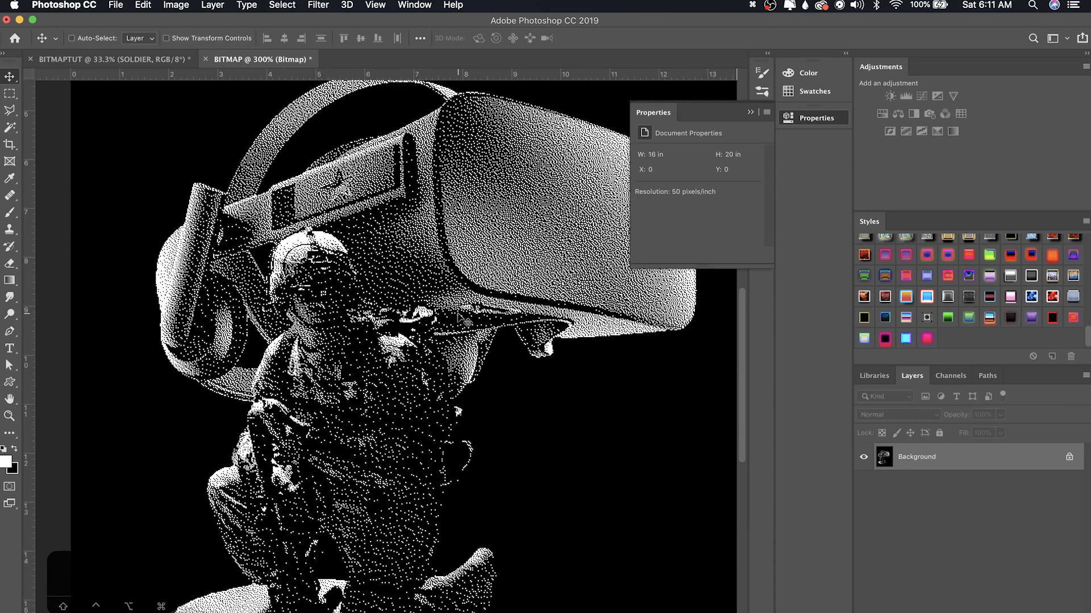
# Step: Show the FINAL layer in BITMAPTUT and compare it with the BITMAP document
pyautogui.click(159, 59)
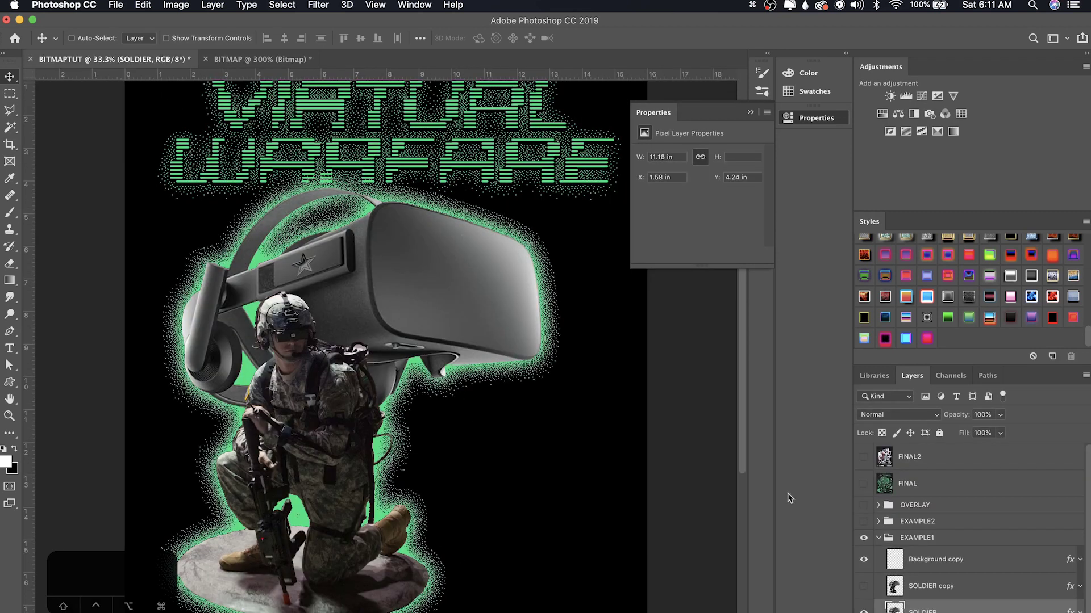
pyautogui.click(863, 481)
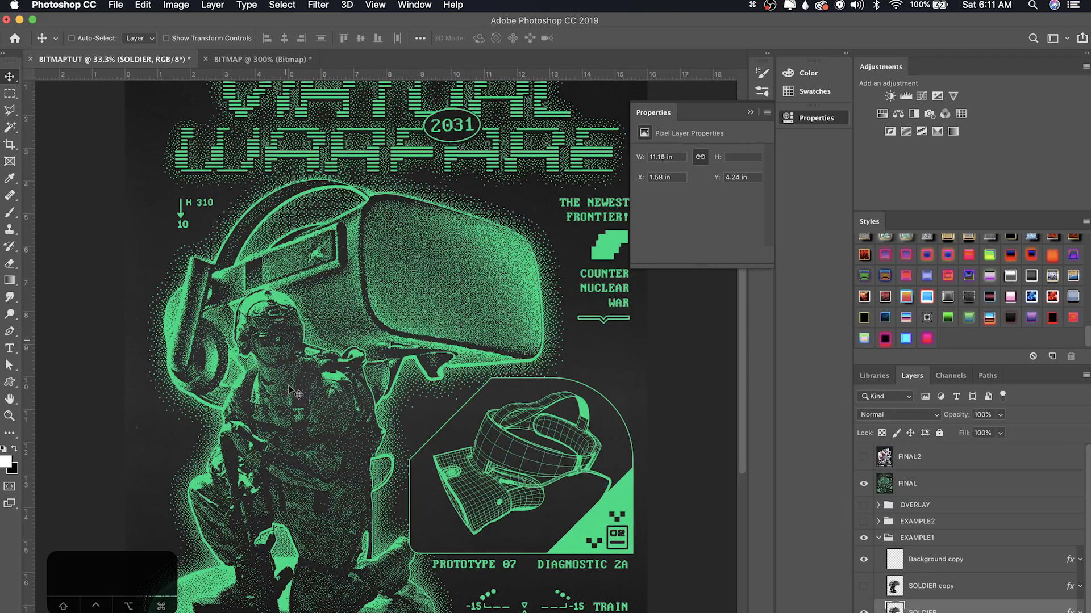
pyautogui.click(277, 56)
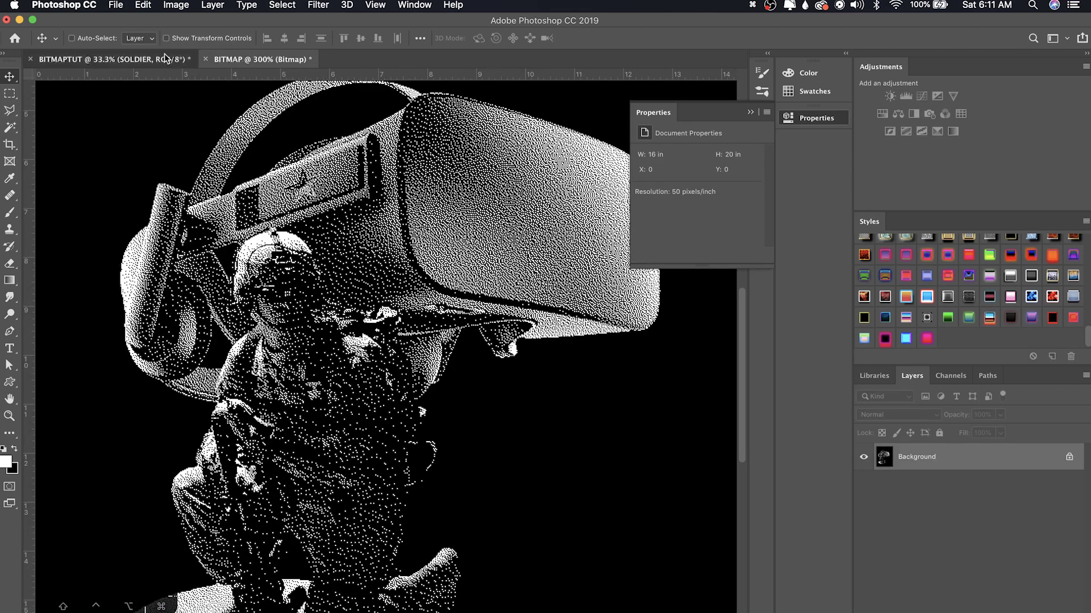
pyautogui.click(165, 57)
pyautogui.click(260, 60)
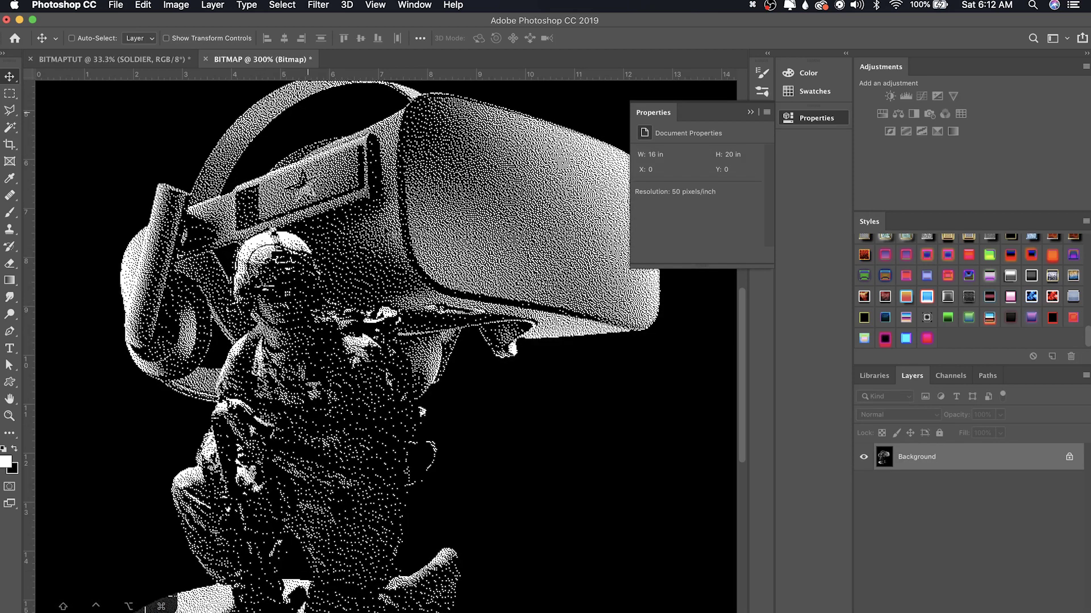
# Step: Copy Background copy's green Color Overlay onto Background copy 2, then collapse both effect lists
pyautogui.press('super+0')
pyautogui.press('super+minus')
pyautogui.press('super+equal')
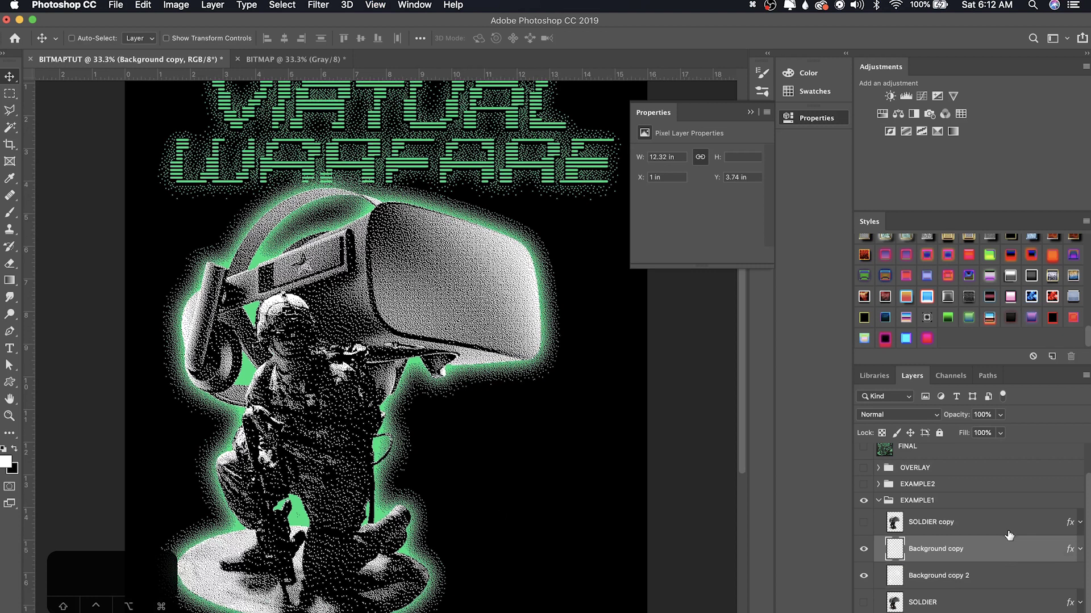
pyautogui.click(1080, 548)
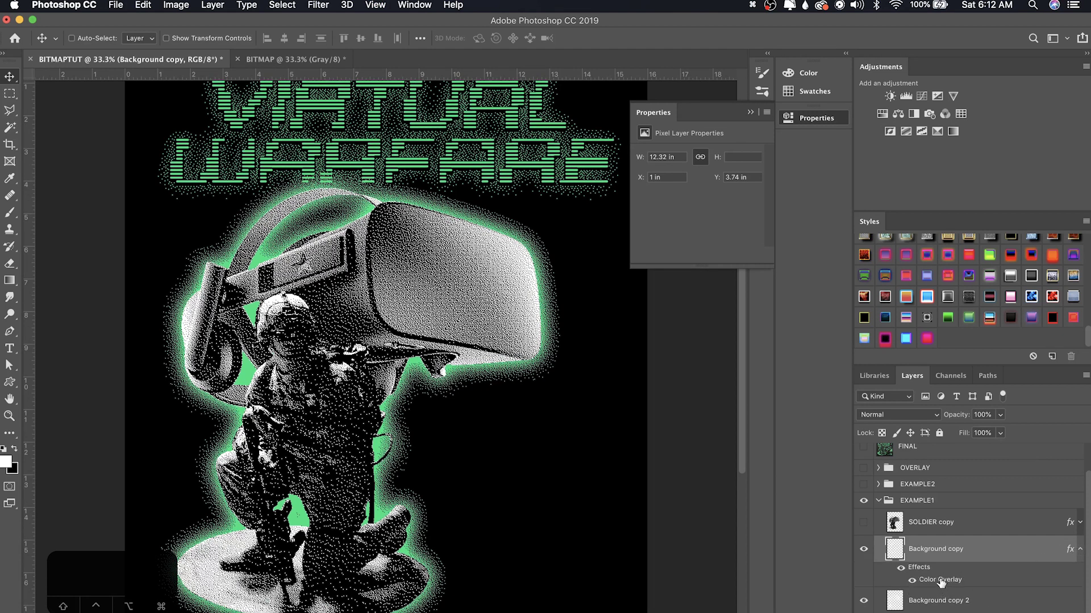
pyautogui.moveTo(940, 582); pyautogui.dragTo(938, 605)
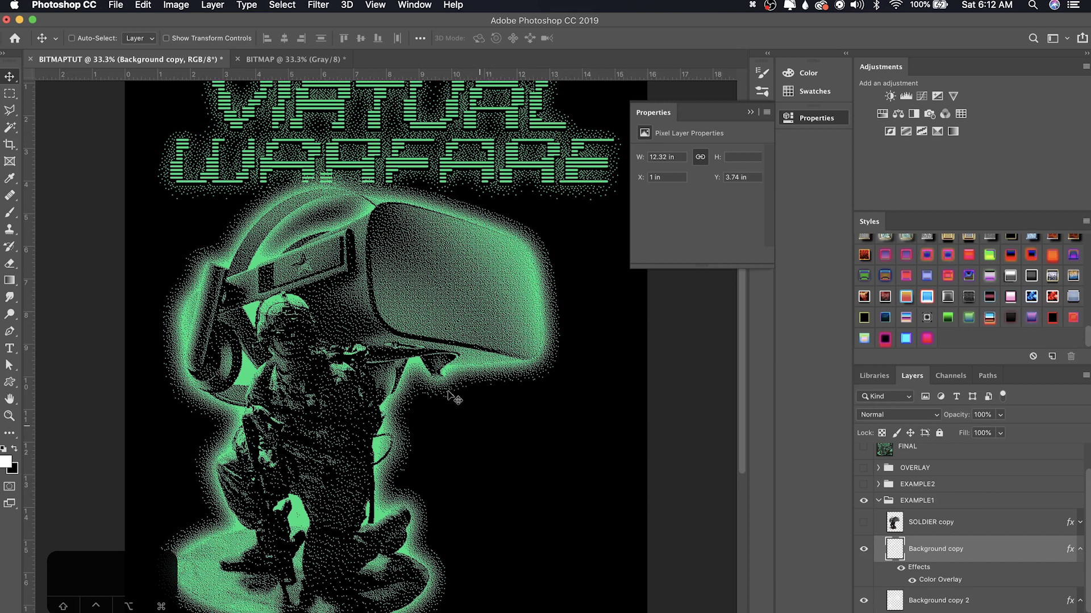
pyautogui.click(1080, 550)
pyautogui.click(1080, 576)
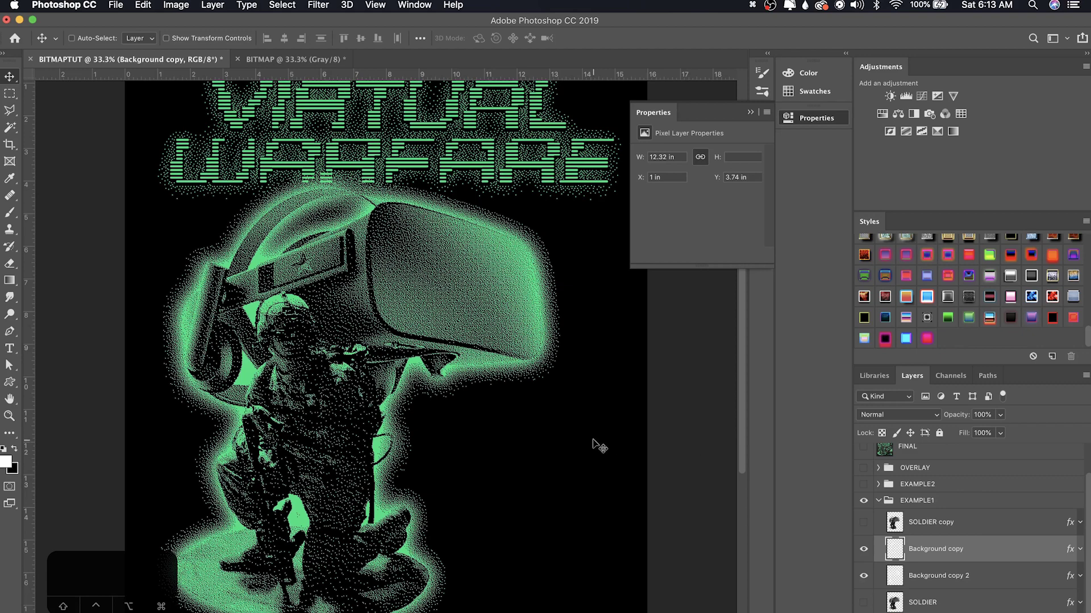
pyautogui.press('super+alt+shift+e')
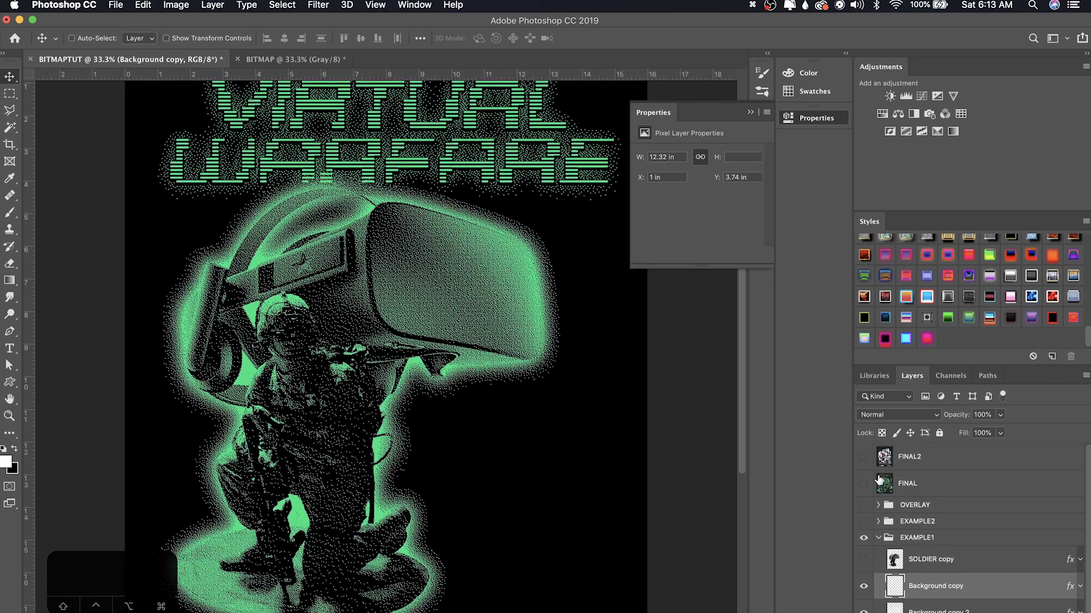
# Step: Fit the poster on screen and hide the FINAL layer to reveal the soldier artwork
pyautogui.click(864, 482)
pyautogui.scroll(-3, 457, 522)
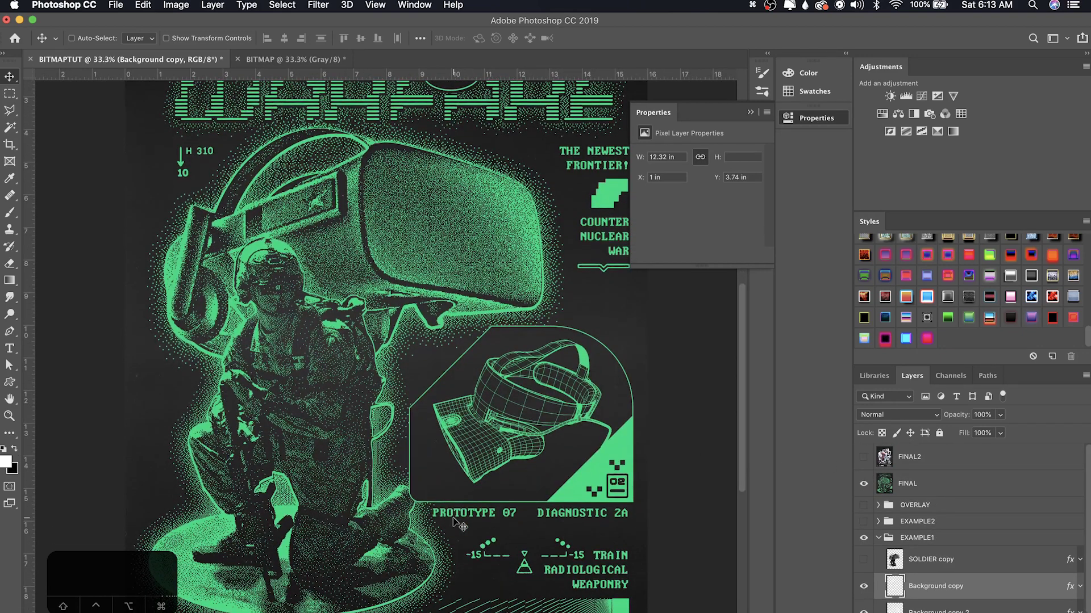
pyautogui.scroll(2, 457, 522)
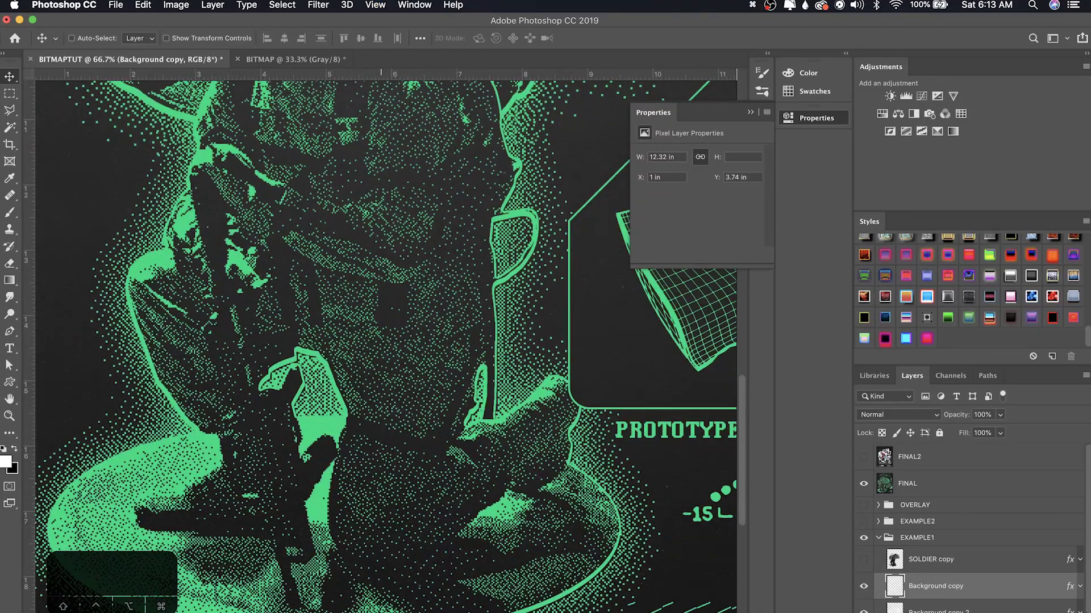
pyautogui.press('super+0')
pyautogui.scroll(1, 386, 171)
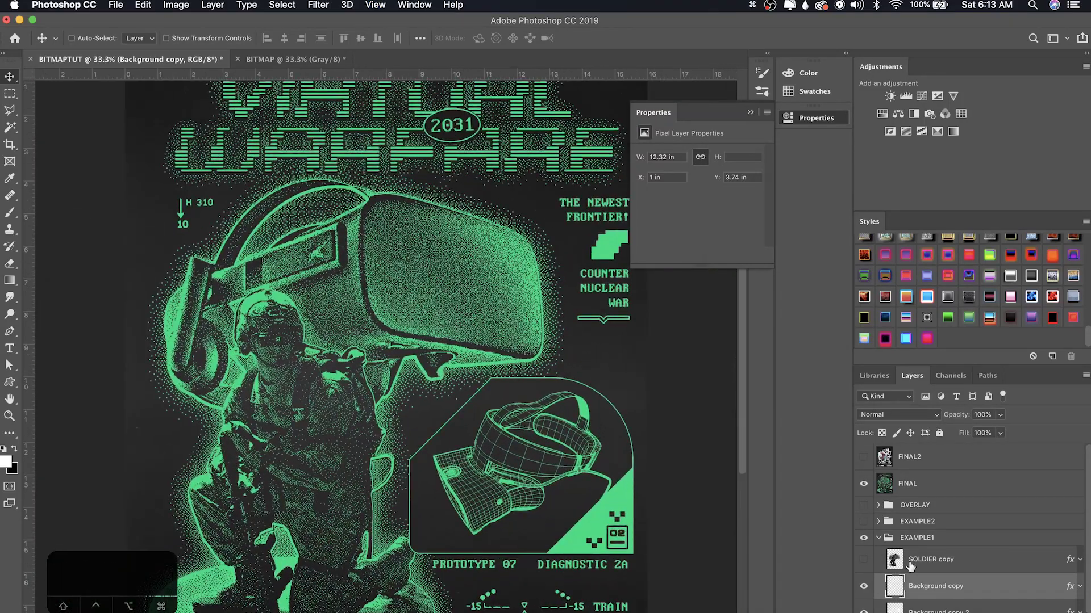
pyautogui.click(864, 483)
pyautogui.scroll(-2, 915, 542)
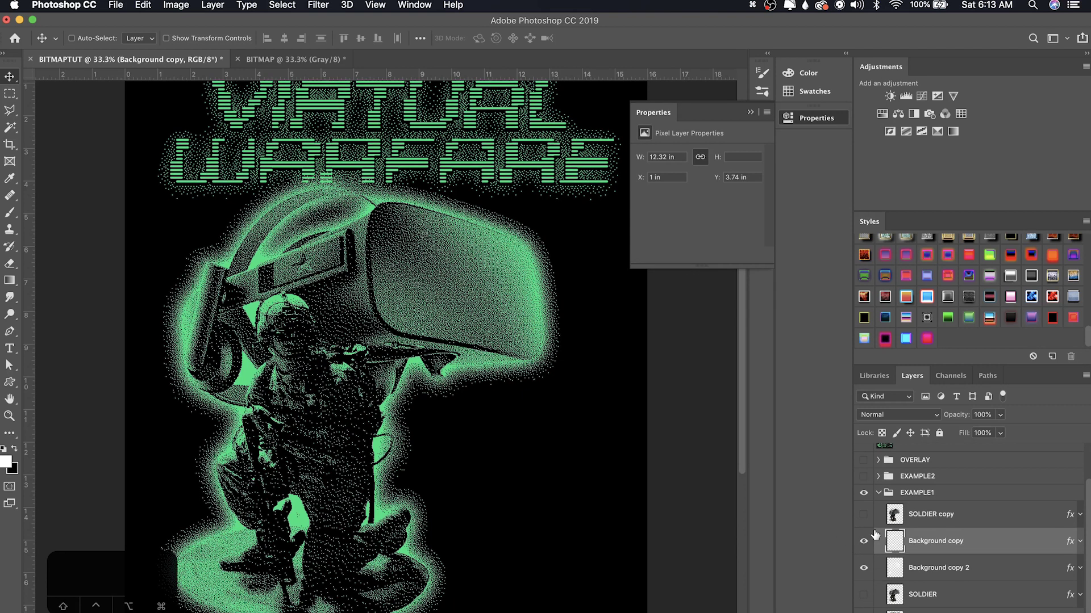
# Step: Show and select SOLDIER copy, then hide its white Outer Glow effect
pyautogui.click(864, 516)
pyautogui.click(903, 517)
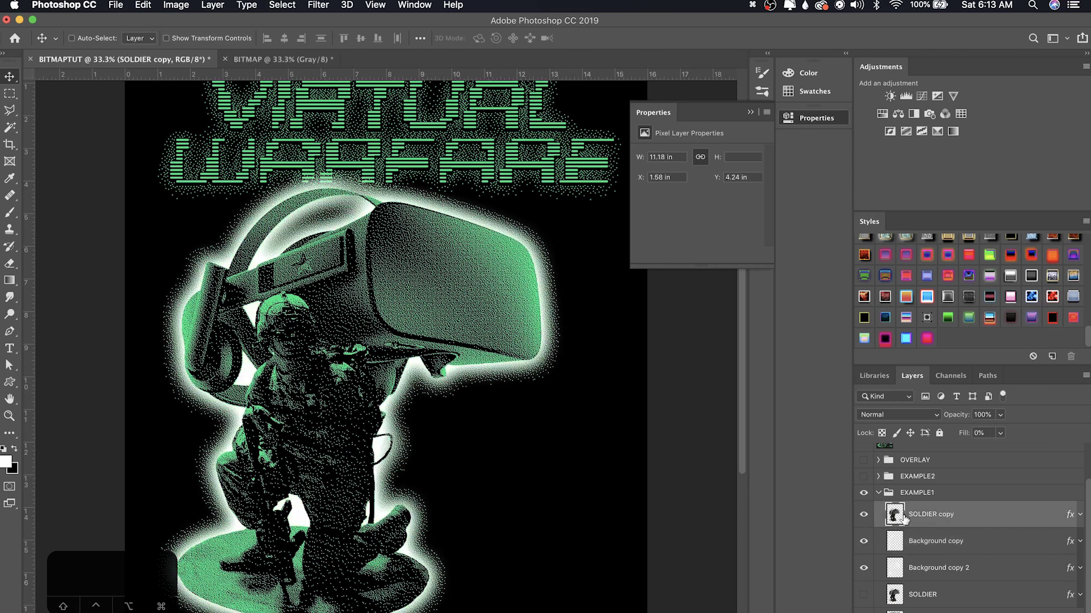
pyautogui.click(1080, 516)
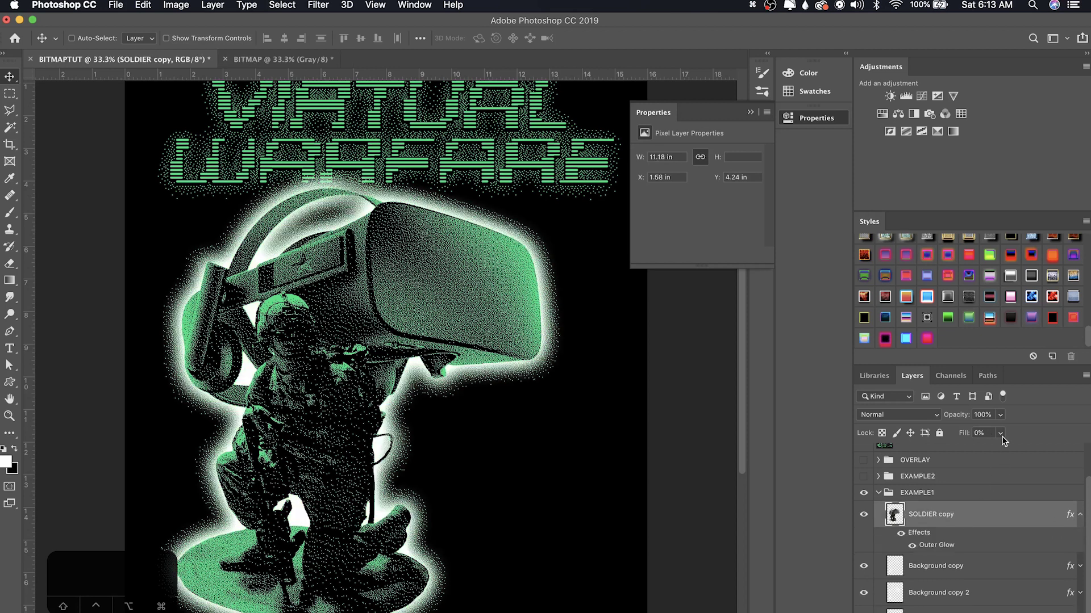
pyautogui.click(912, 546)
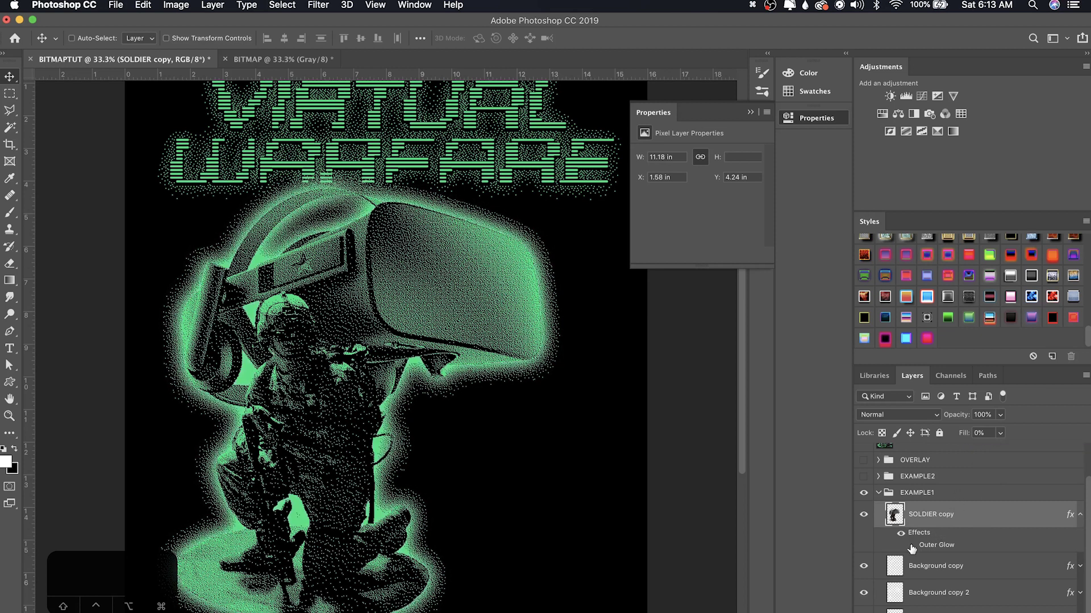
# Step: Add a Drop Shadow to SOLDIER copy with 13 px distance and 18 px size, then pick its colour
pyautogui.doubleClick(916, 534)
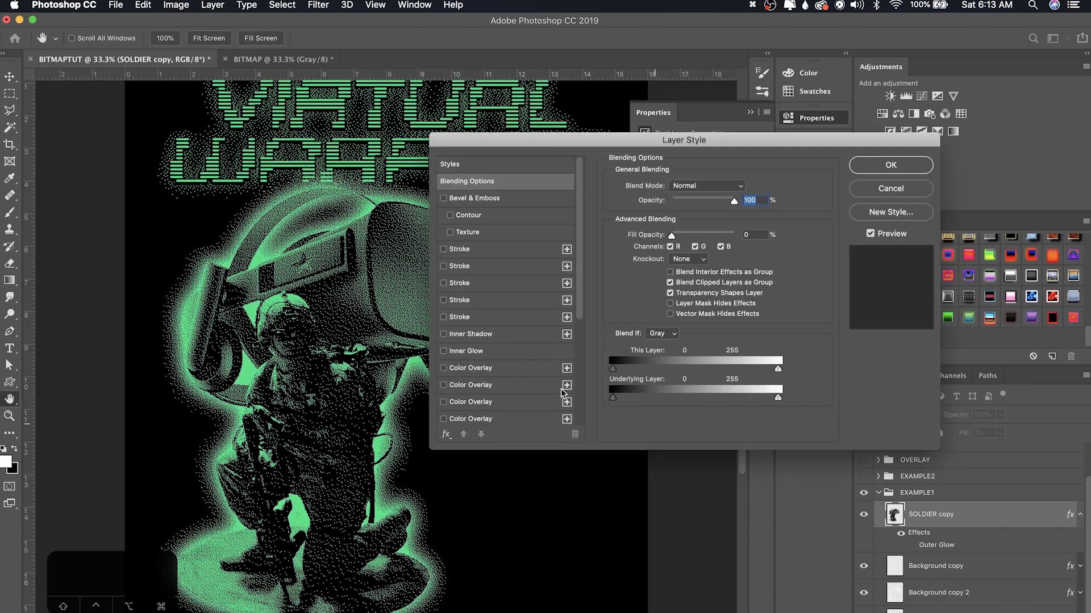
pyautogui.scroll(-5, 525, 313)
pyautogui.click(489, 386)
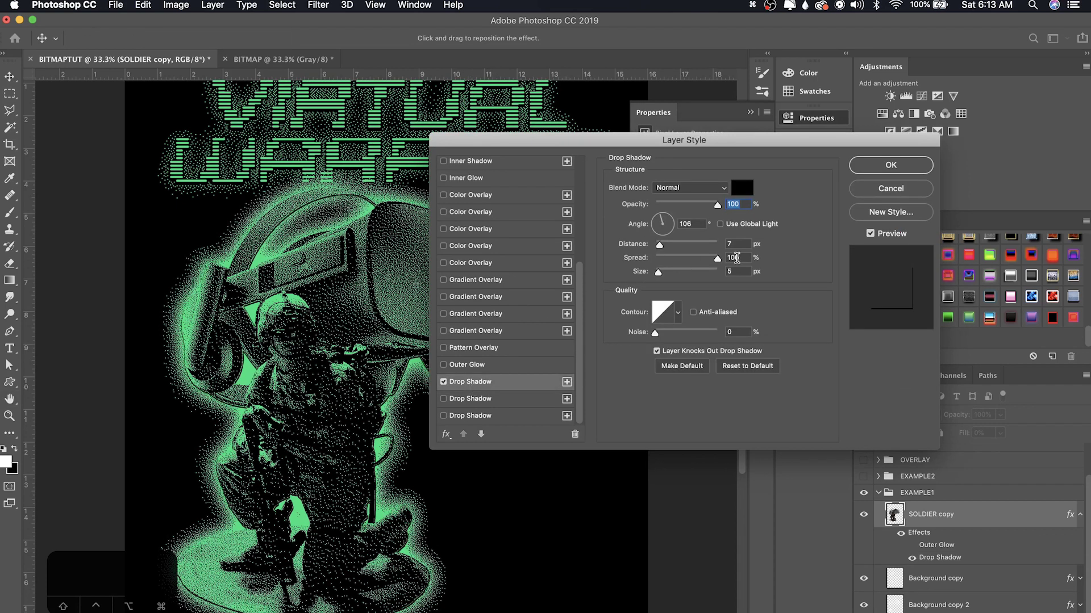
pyautogui.click(717, 258)
pyautogui.moveTo(667, 275); pyautogui.dragTo(663, 245)
pyautogui.moveTo(637, 140); pyautogui.dragTo(733, 140)
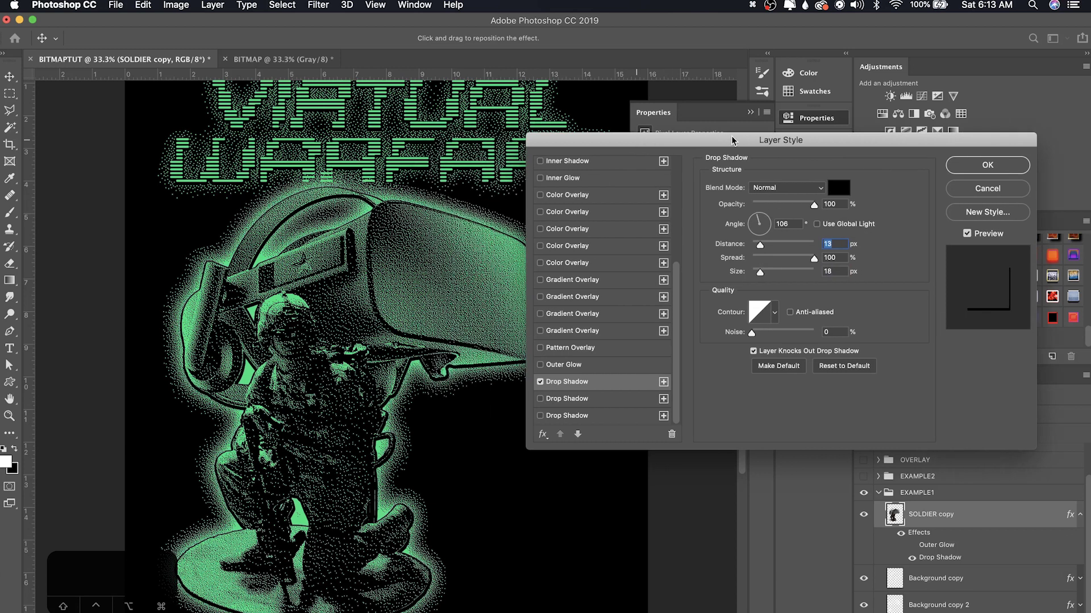
pyautogui.click(838, 187)
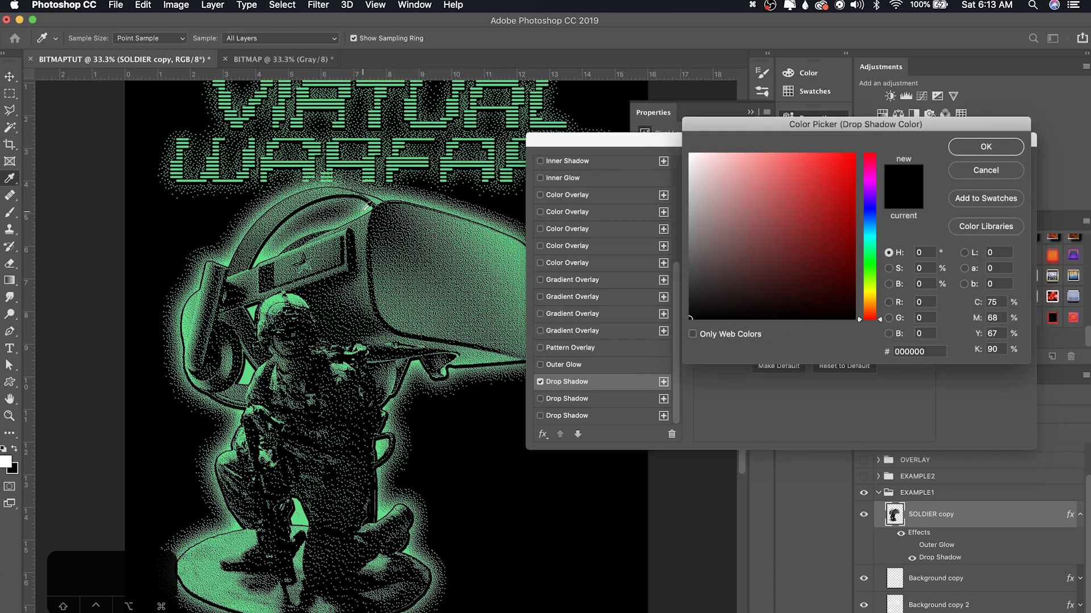
# Step: Make the drop shadow the poster's green sampled from the canvas and apply it
pyautogui.click(369, 208)
pyautogui.press('Return')
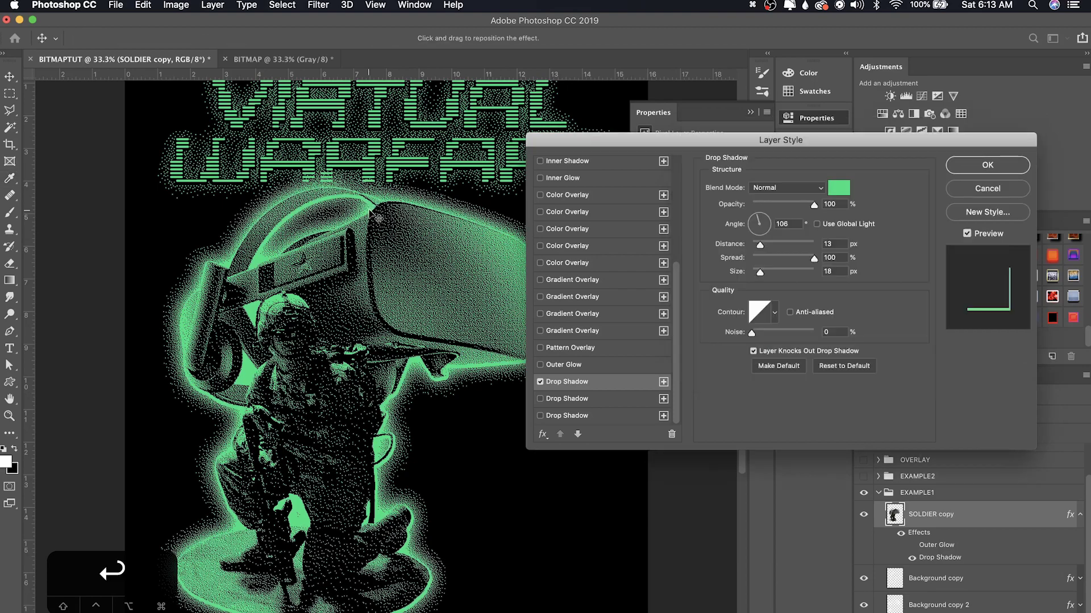
pyautogui.press('Return')
pyautogui.press('super+equal')
pyautogui.press('super+equal')
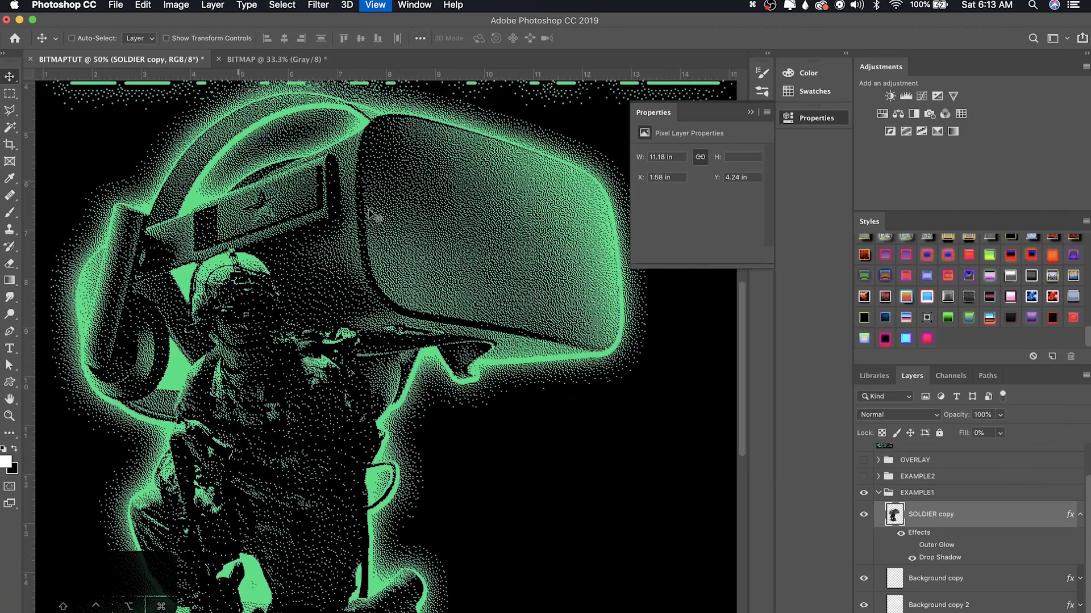
pyautogui.scroll(-10, 455, 355)
pyautogui.hscroll(-5, 454, 355)
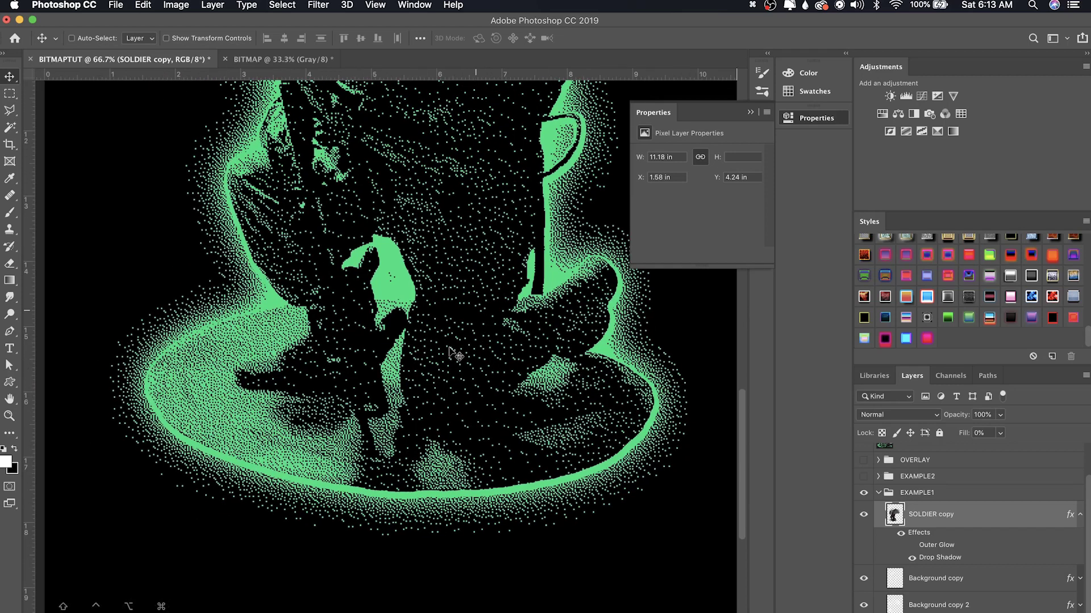
pyautogui.scroll(3, 455, 355)
pyautogui.press('super+0')
pyautogui.press('super+equal')
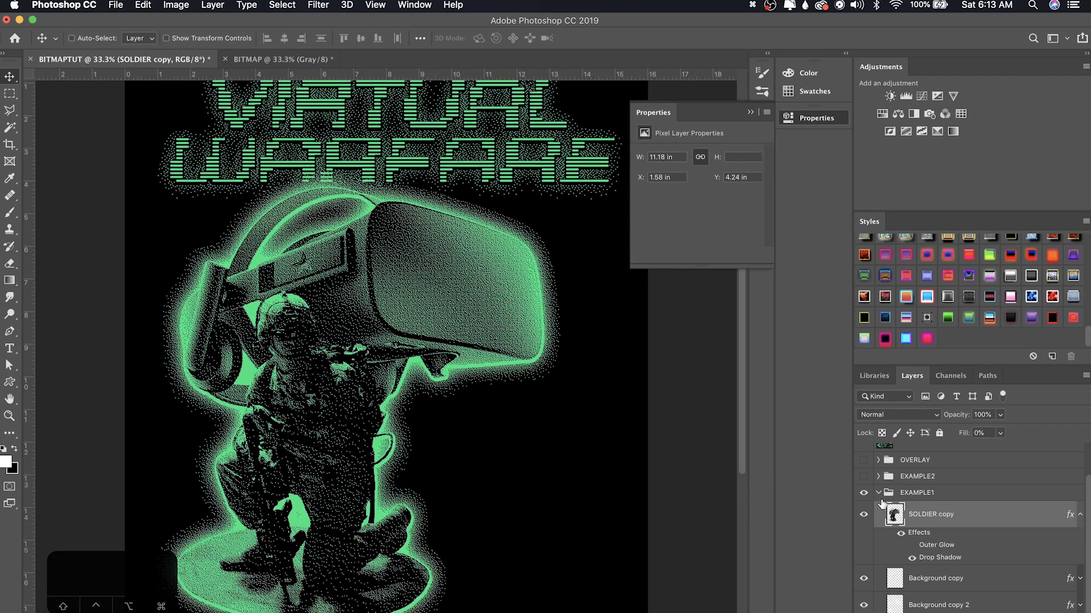
# Step: Collapse EXAMPLE1, show the textured OVERLAY group and nudge it into position
pyautogui.click(879, 492)
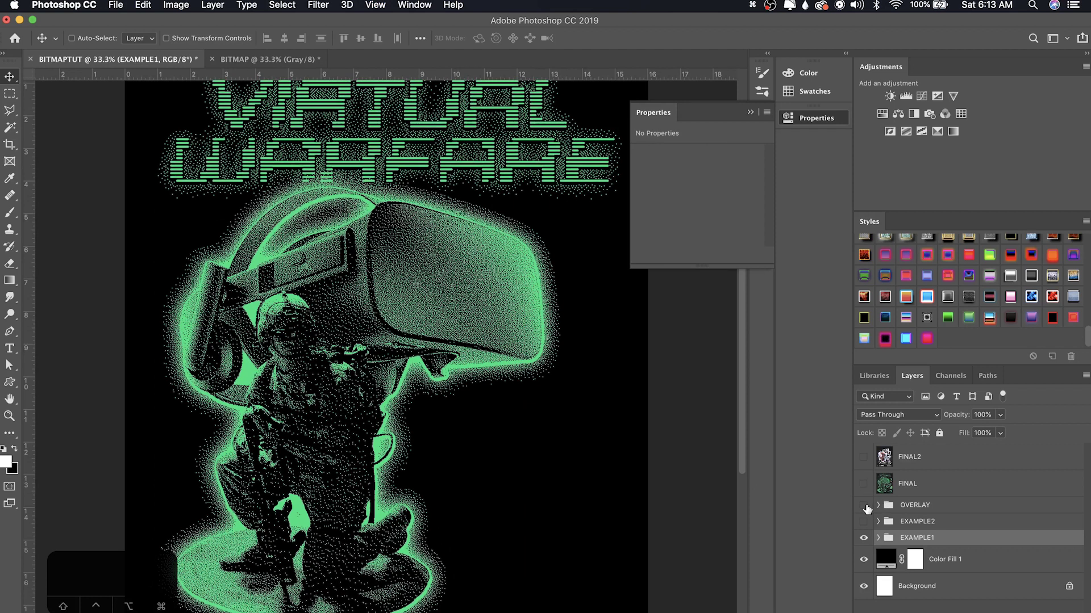
pyautogui.click(864, 506)
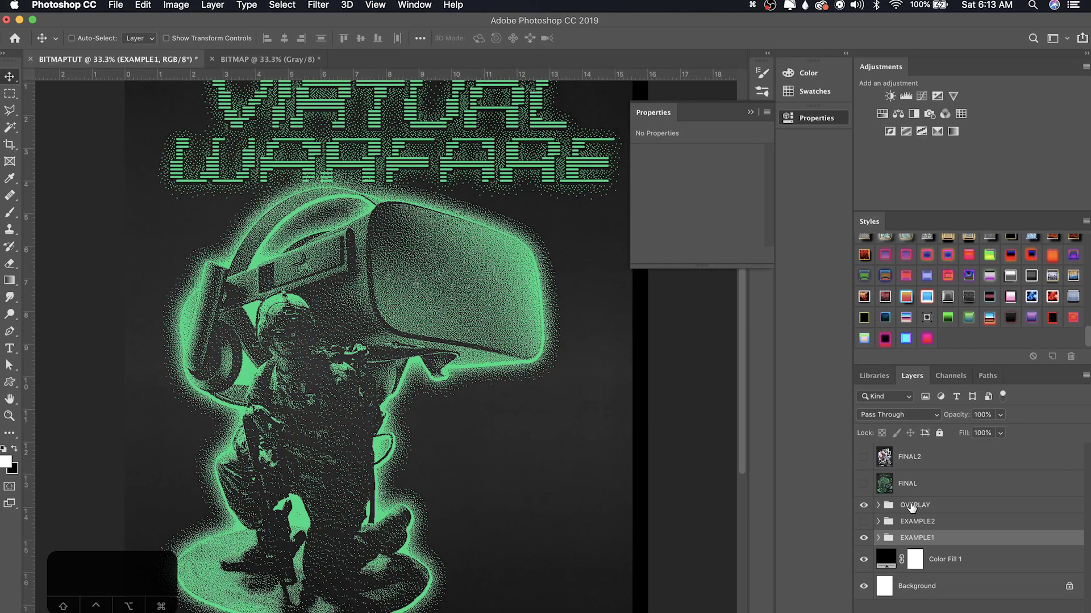
pyautogui.click(912, 505)
pyautogui.moveTo(677, 473); pyautogui.dragTo(683, 473)
pyautogui.press('Left')
pyautogui.press('Left')
pyautogui.press('Left')
pyautogui.press('Left')
pyautogui.press('Left')
pyautogui.press('Left')
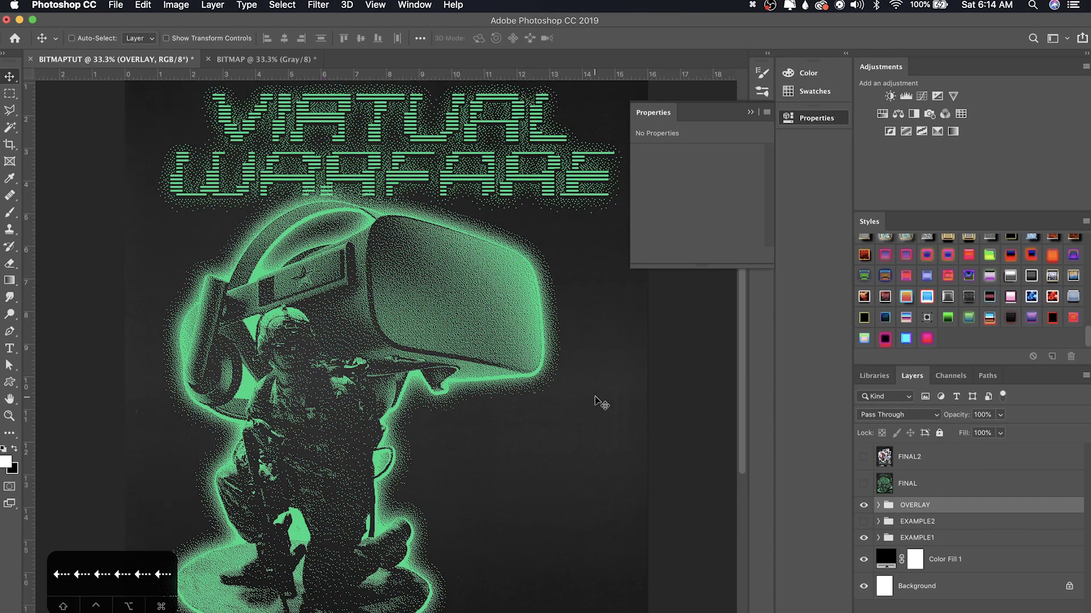
pyautogui.click(927, 538)
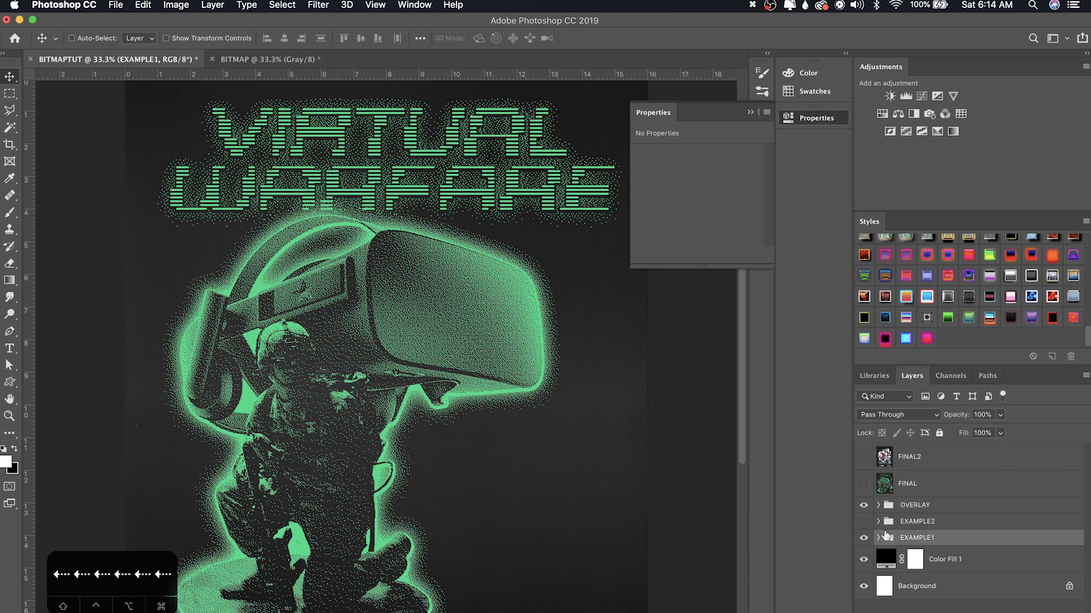
# Step: Hide EXAMPLE1 and OVERLAY and show the EXAMPLE2 head collage group
pyautogui.click(864, 538)
pyautogui.click(865, 522)
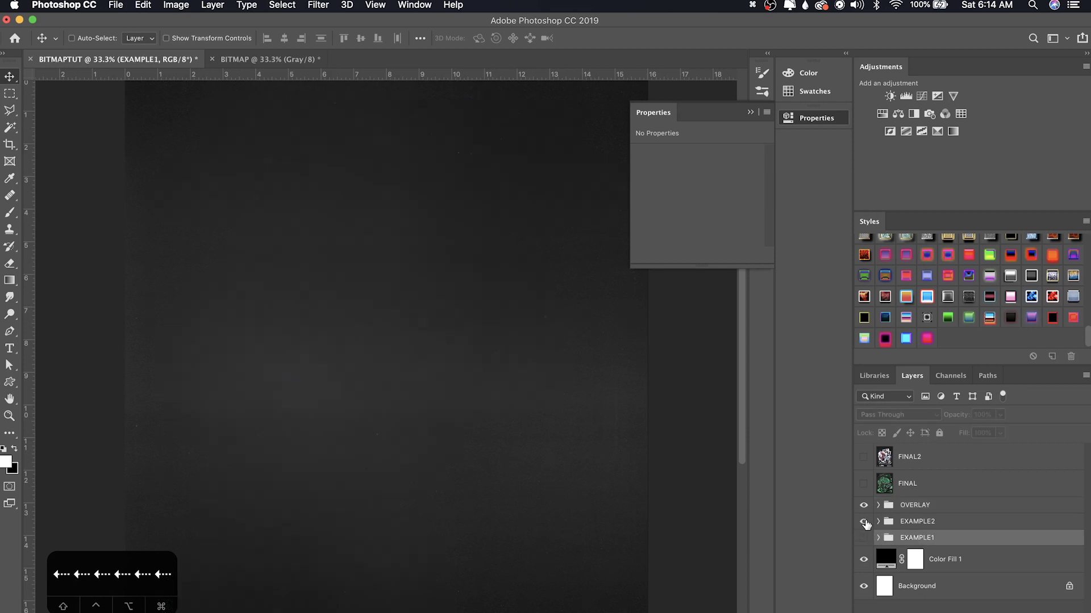
pyautogui.click(864, 505)
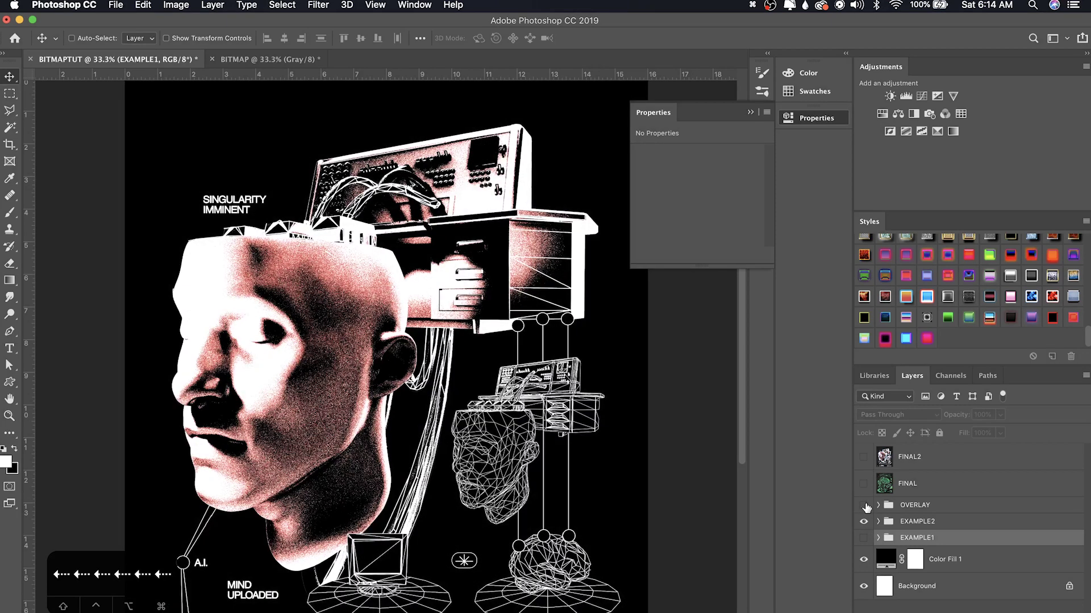
pyautogui.click(920, 523)
# Step: Show FINAL2 and zoom in on its blue dithered glow, then hide it again
pyautogui.click(864, 457)
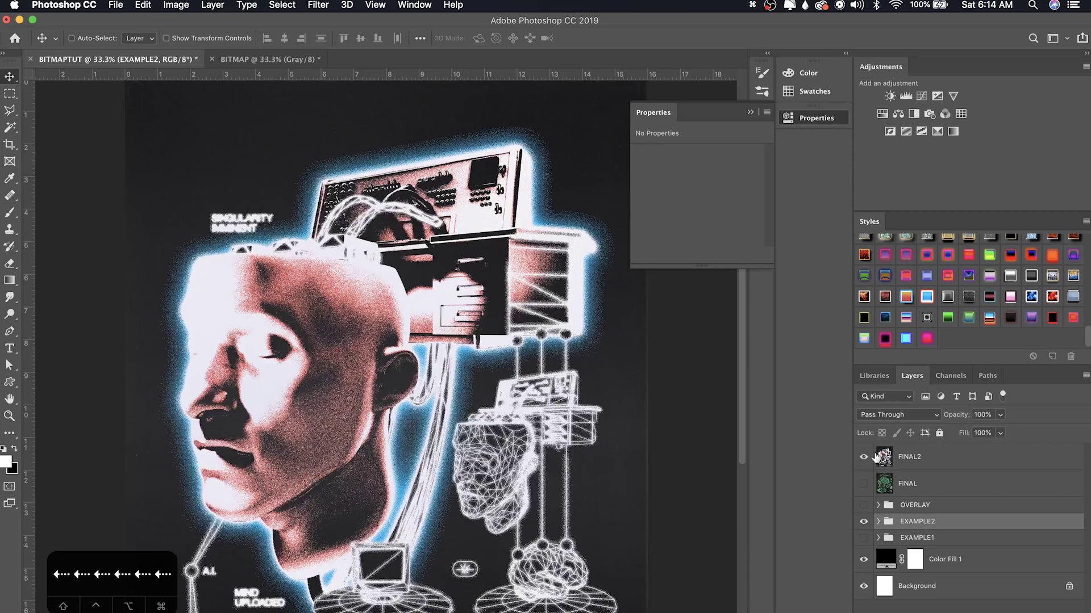
pyautogui.click(883, 457)
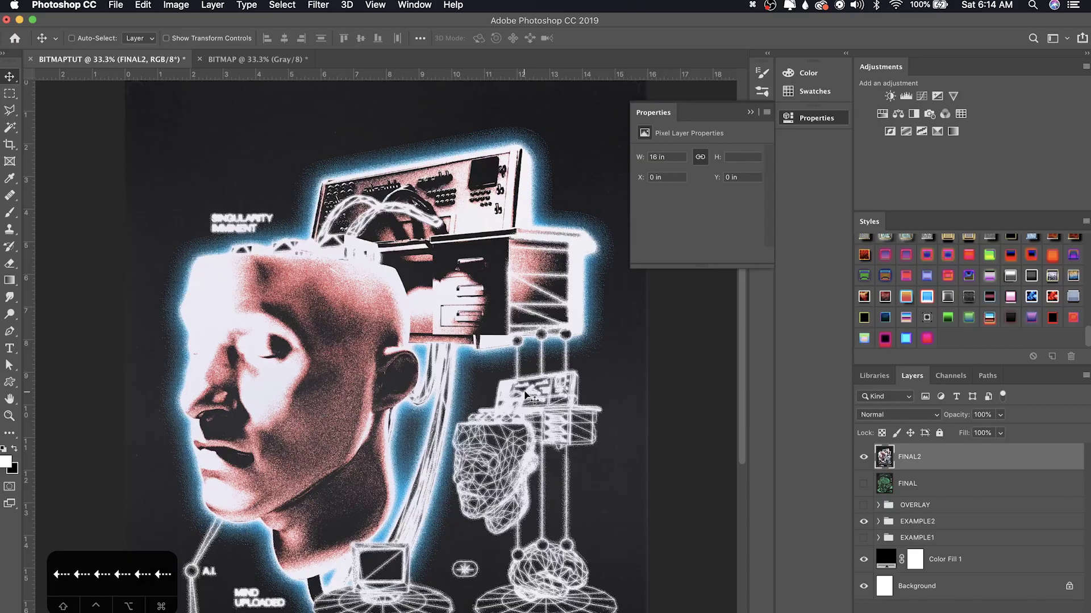
pyautogui.press('super+equal')
pyautogui.press('super+equal')
pyautogui.press('super+equal')
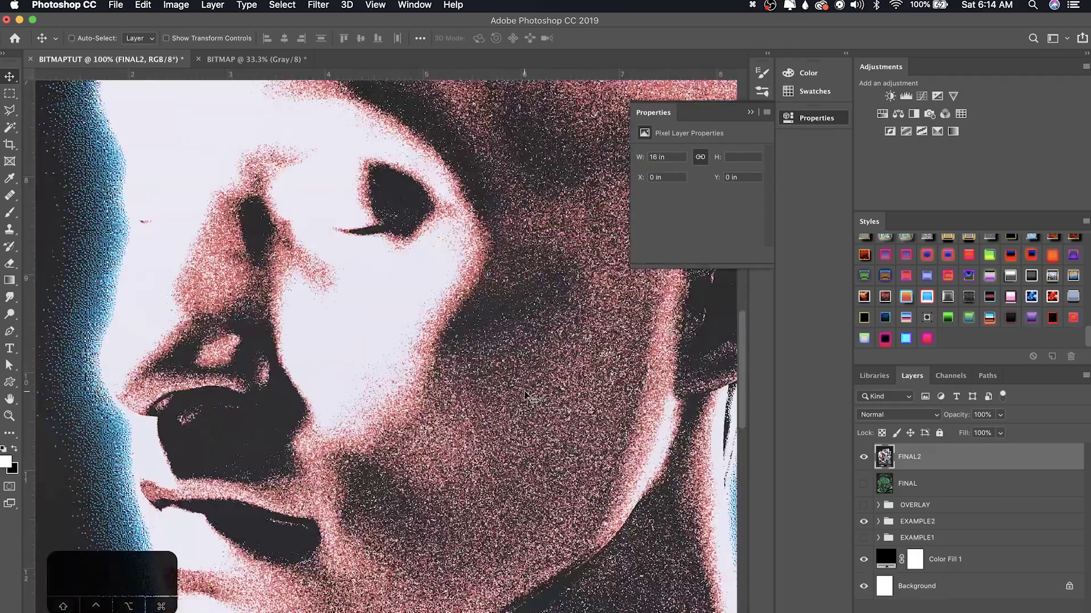
pyautogui.scroll(15, 525, 395)
pyautogui.hscroll(-8, 525, 395)
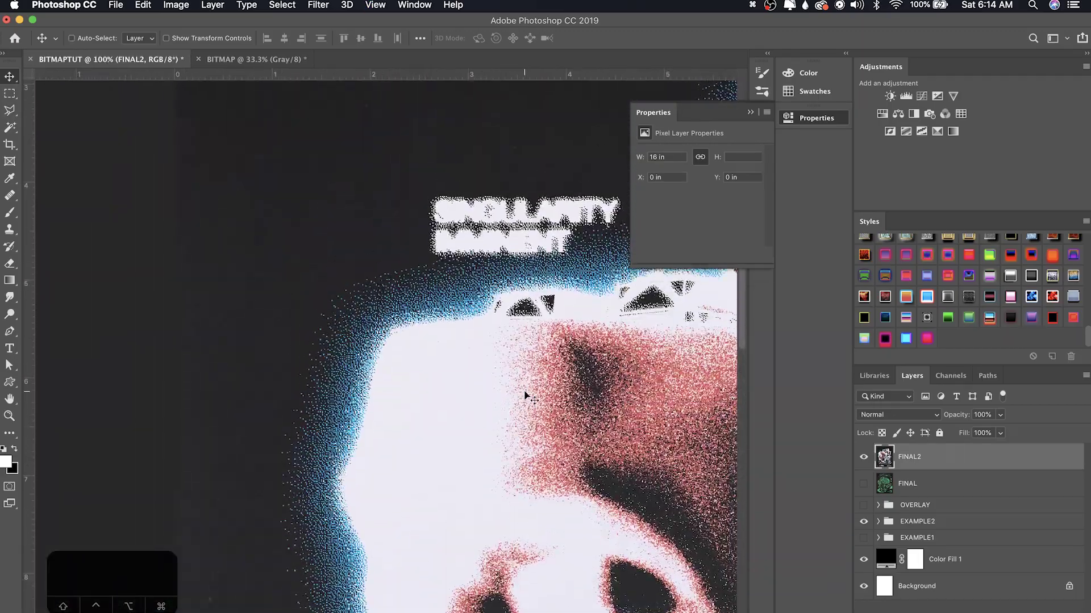
pyautogui.press('super+equal')
pyautogui.press('super+equal')
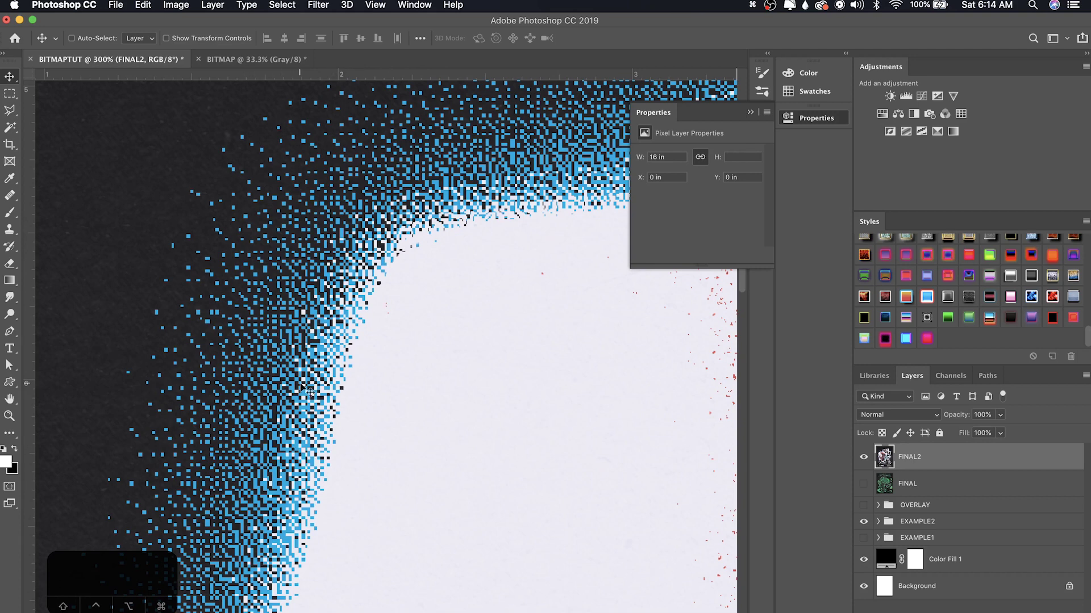
pyautogui.press('super+0')
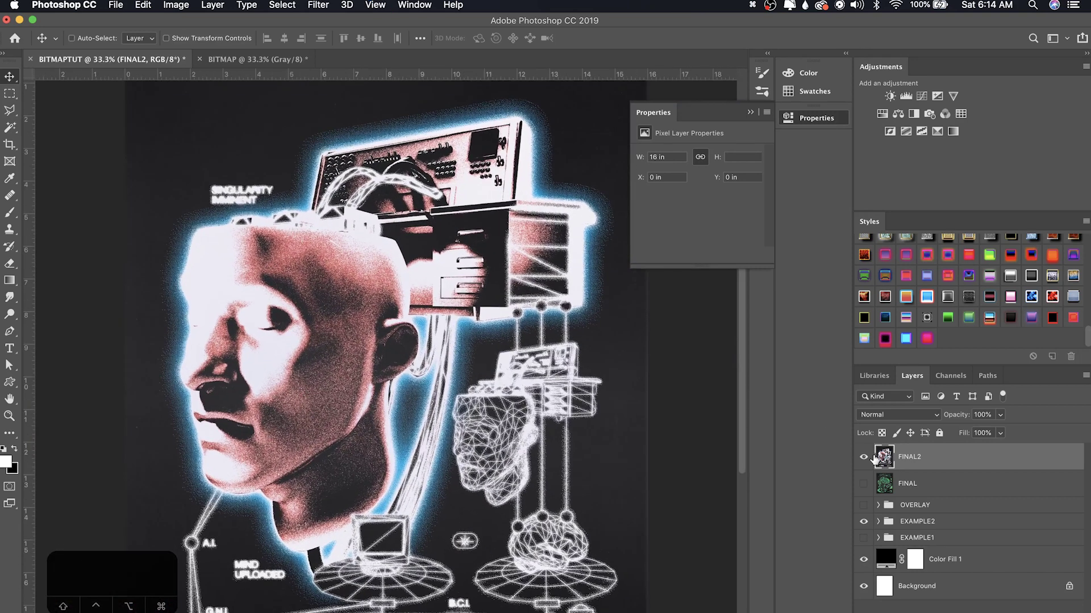
pyautogui.click(864, 457)
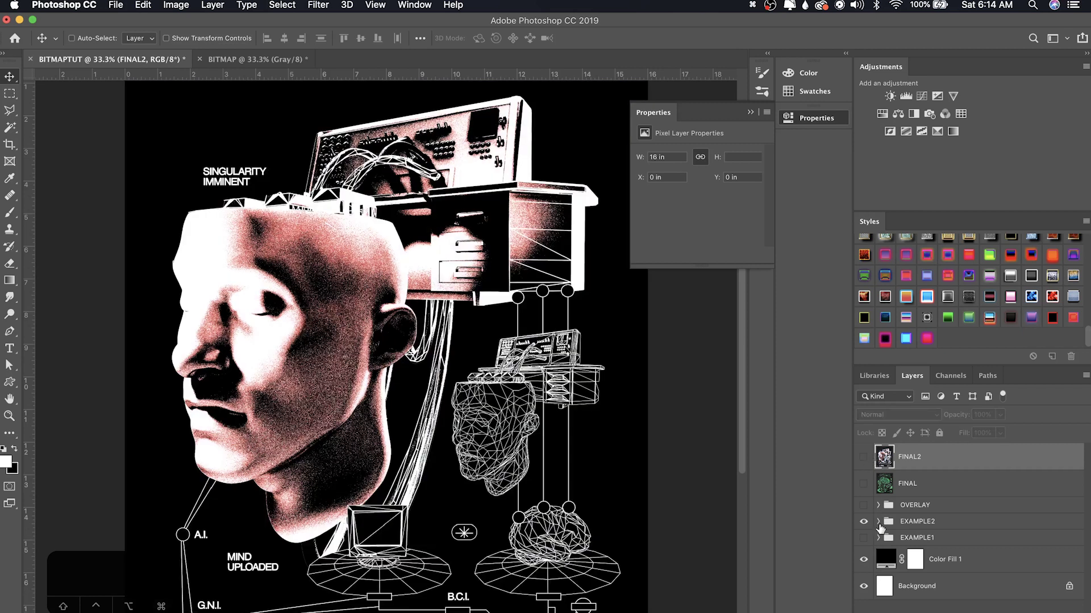
# Step: Duplicate the HEAD layer inside EXAMPLE2 and set the HEAD copy's fill to 0%
pyautogui.click(878, 522)
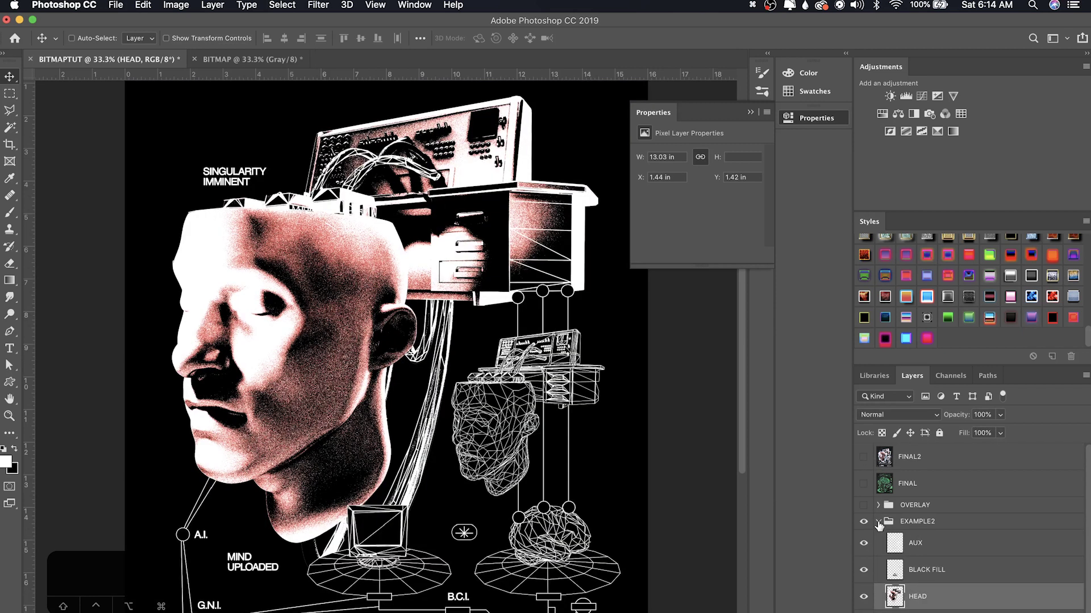
pyautogui.doubleClick(1022, 598)
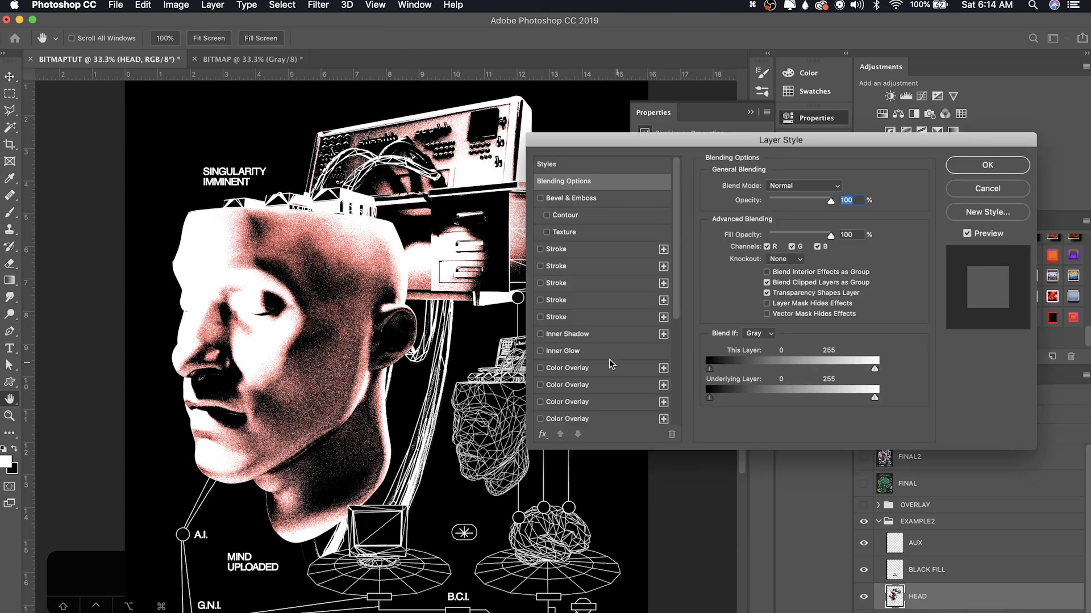
pyautogui.scroll(-3, 571, 345)
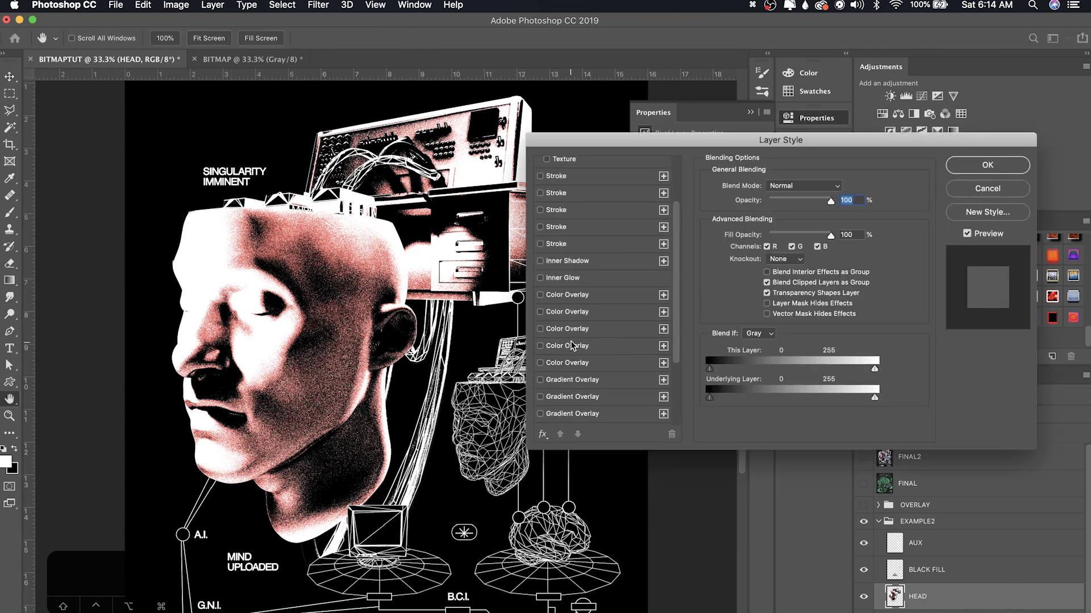
pyautogui.click(987, 164)
pyautogui.press('super+j')
pyautogui.click(1000, 433)
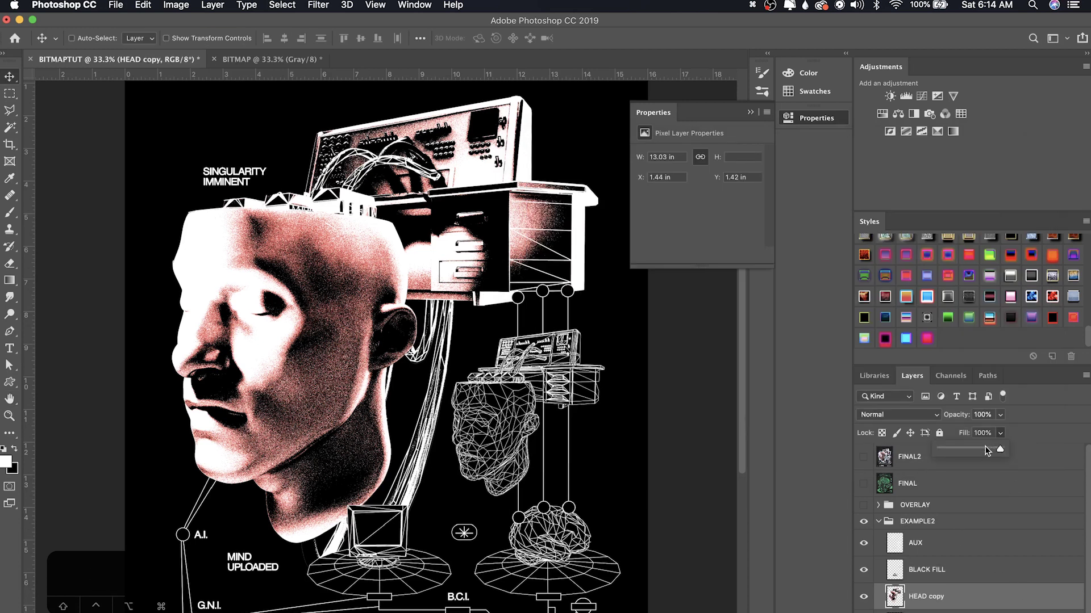
pyautogui.moveTo(986, 450); pyautogui.dragTo(912, 452)
# Step: Give HEAD copy a white Outer Glow of 250 px size and apply it
pyautogui.doubleClick(1038, 591)
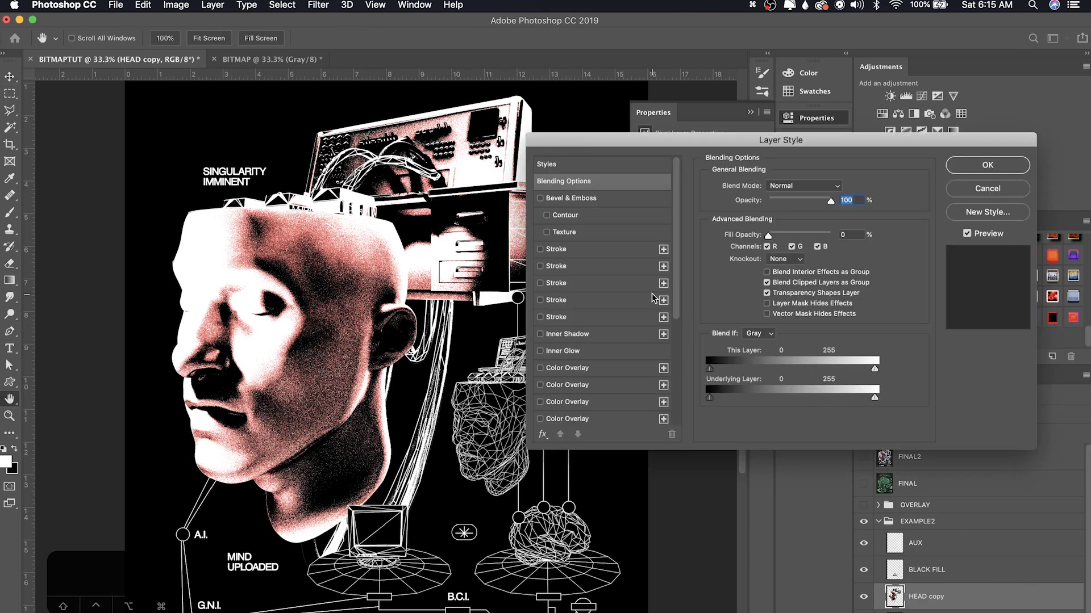
pyautogui.scroll(-10, 653, 298)
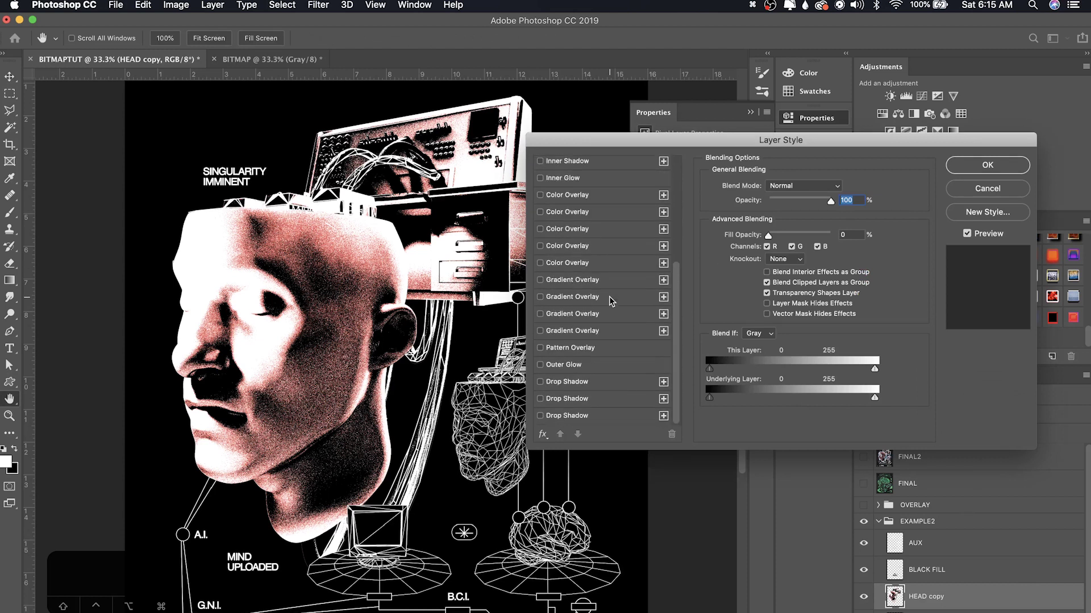
pyautogui.click(585, 365)
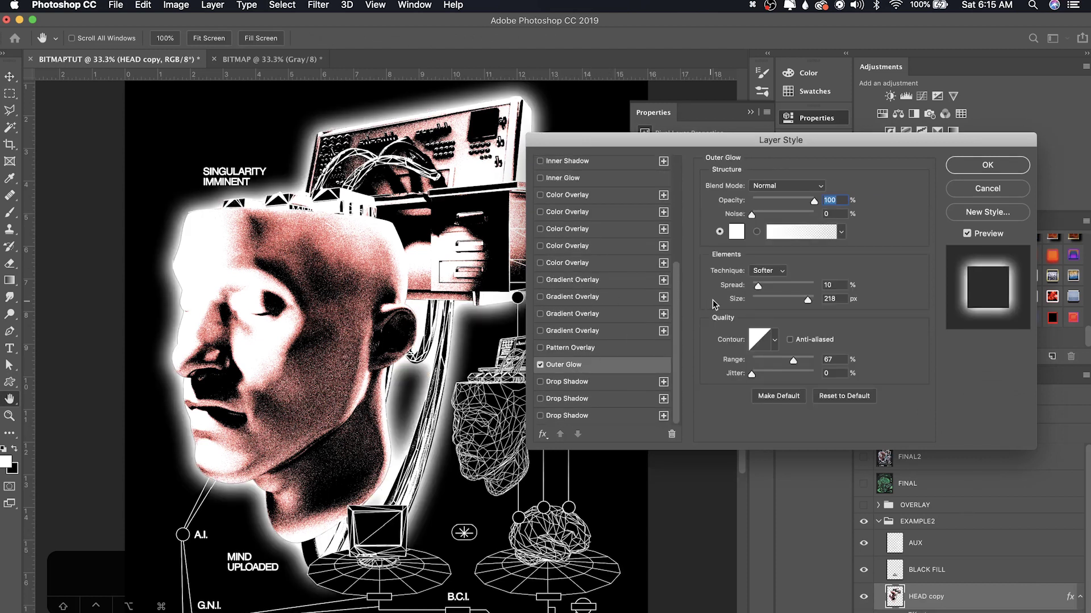
pyautogui.click(763, 285)
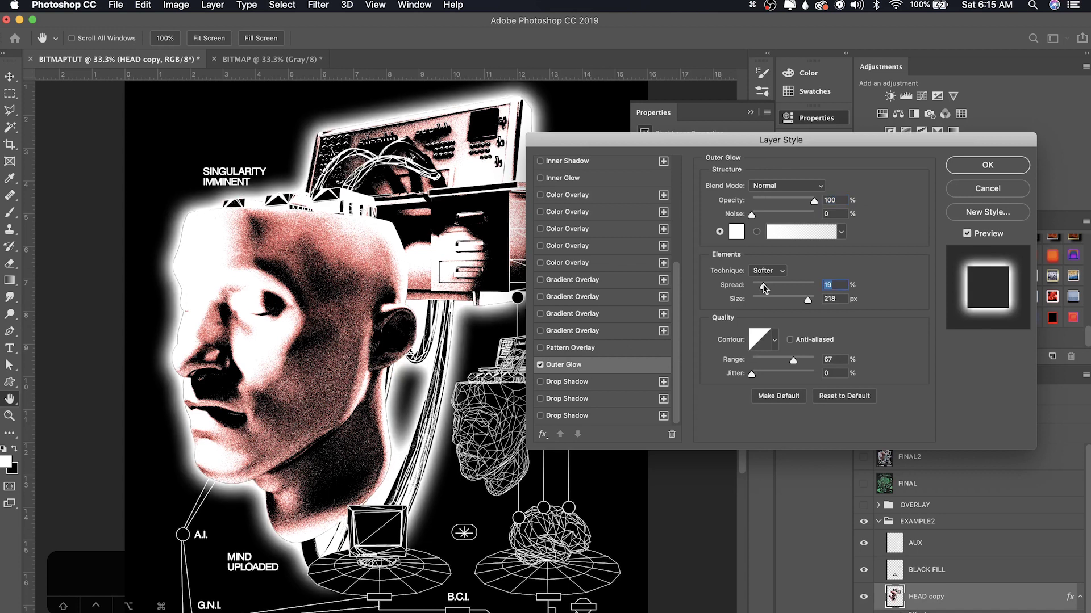
pyautogui.moveTo(808, 302); pyautogui.dragTo(828, 303)
pyautogui.moveTo(763, 285); pyautogui.dragTo(758, 288)
pyautogui.press('Return')
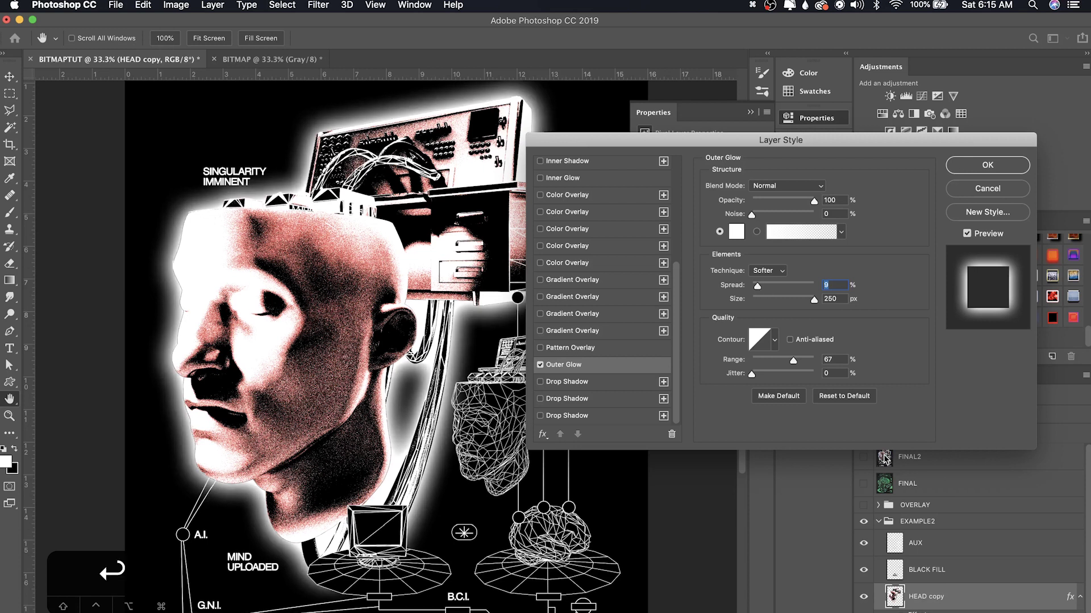
# Step: Duplicate the HEAD copy layer into the BITMAP document
pyautogui.scroll(-2, 922, 542)
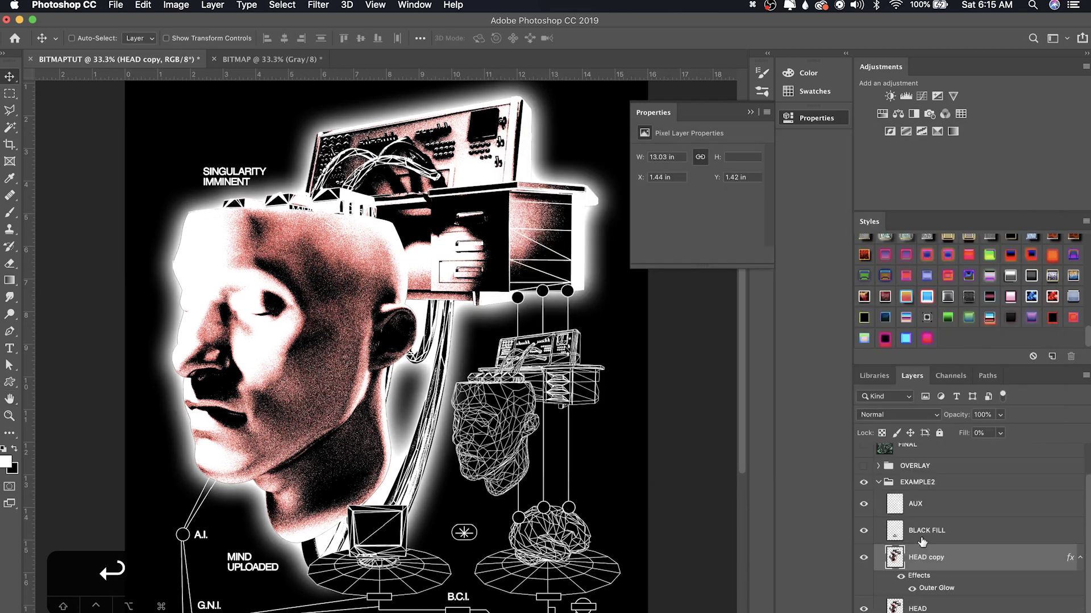
pyautogui.click(1080, 559)
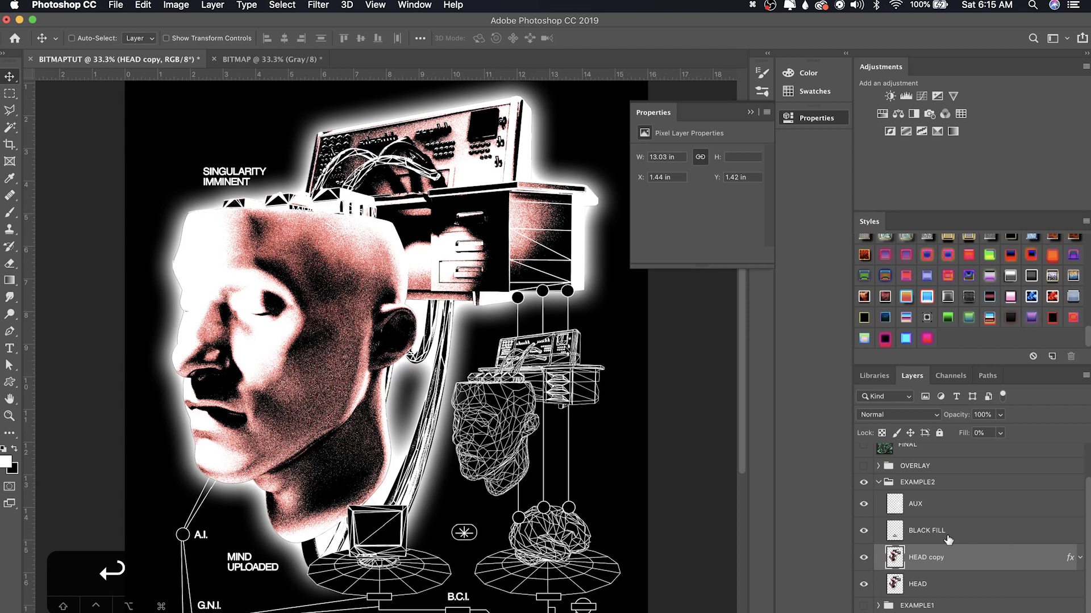
pyautogui.rightClick(973, 569)
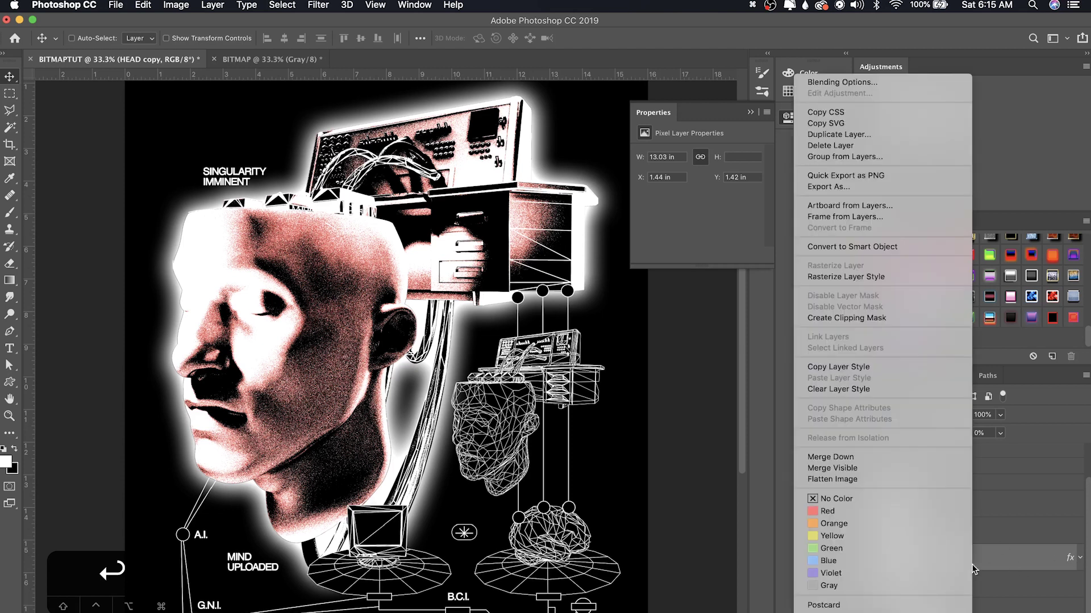
pyautogui.click(857, 136)
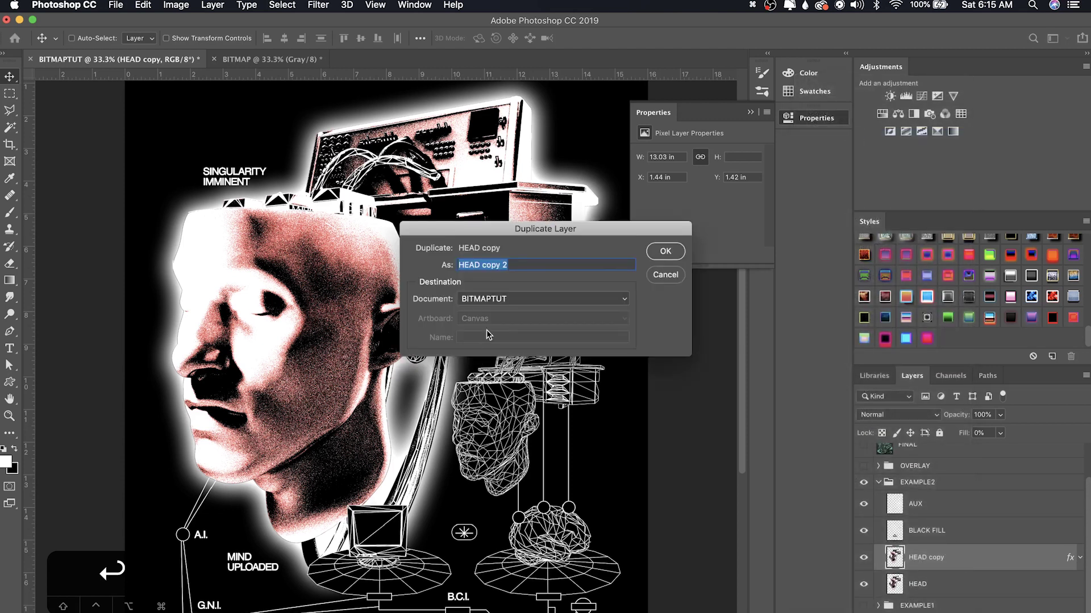
pyautogui.click(502, 297)
pyautogui.click(500, 307)
pyautogui.press('Return')
pyautogui.press('Return')
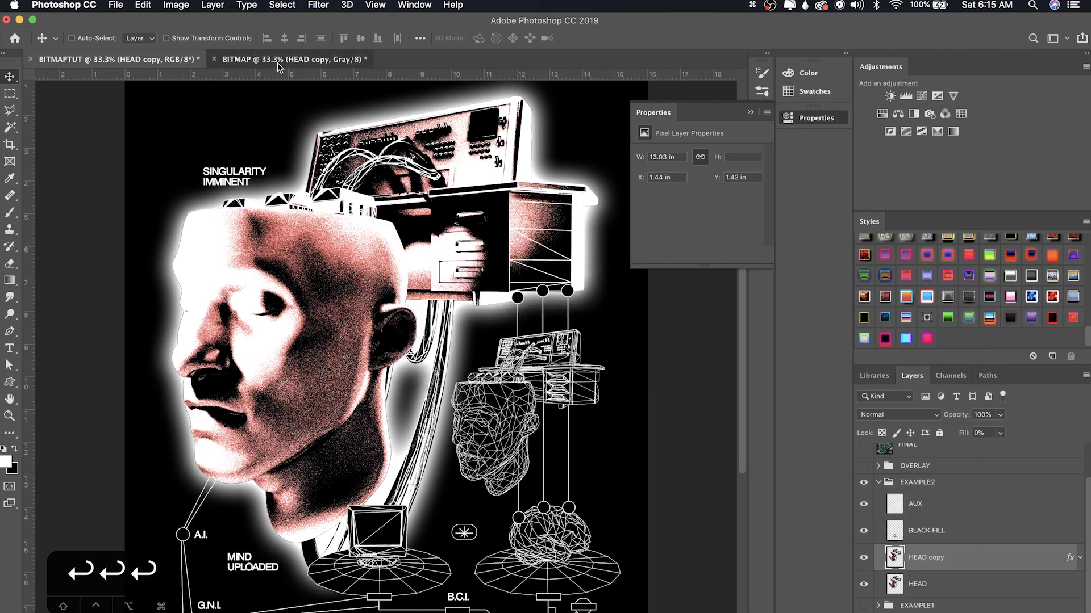
# Step: In BITMAP, fill the Background layer with black beneath HEAD copy
pyautogui.click(277, 60)
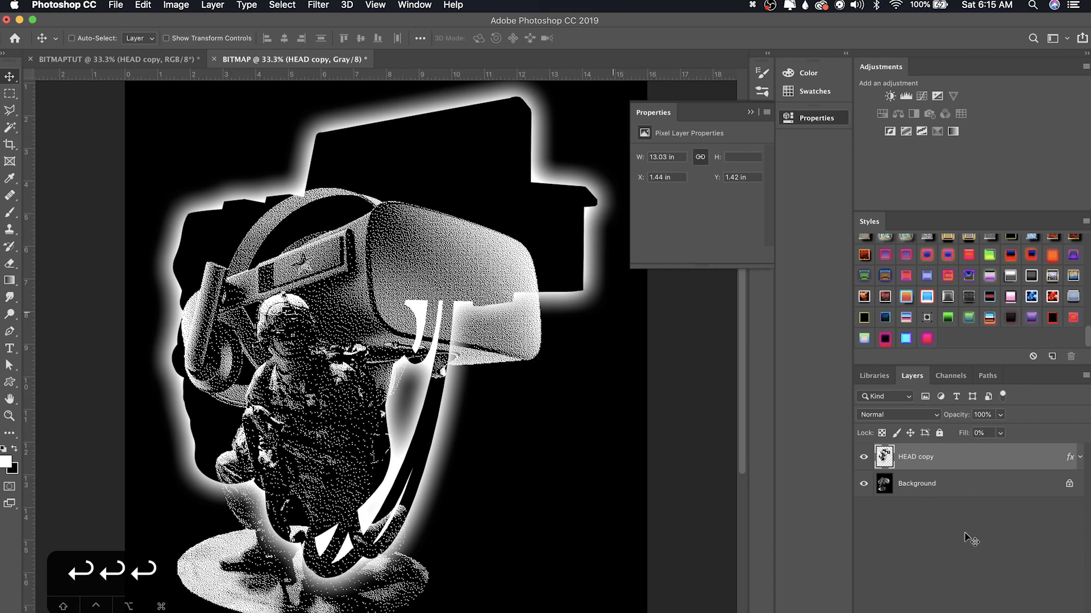
pyautogui.click(944, 493)
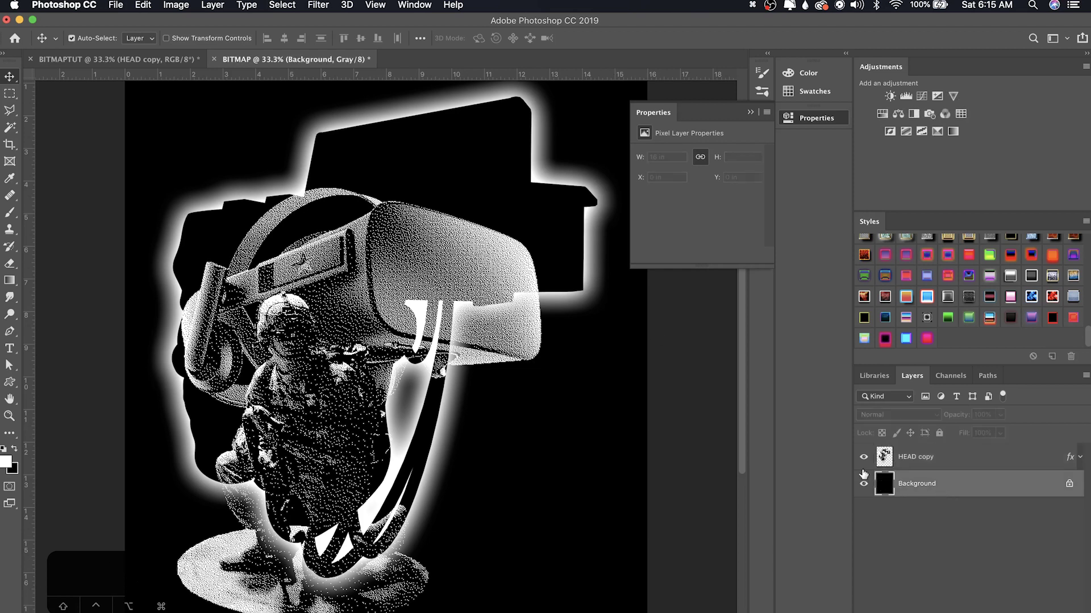
pyautogui.press('super+BackSpace')
pyautogui.click(947, 469)
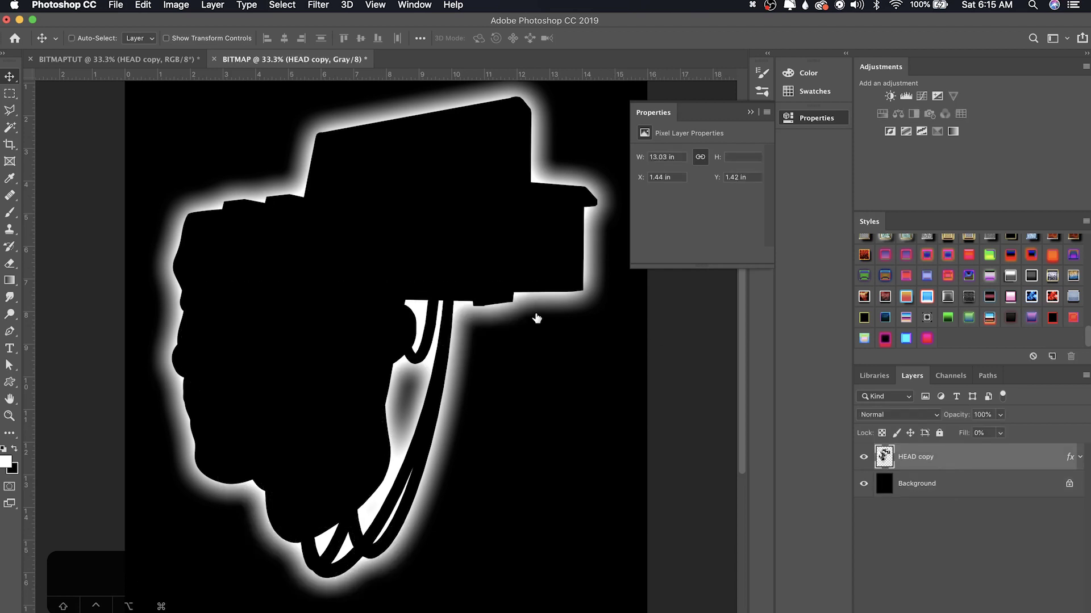
pyautogui.scroll(2, 538, 317)
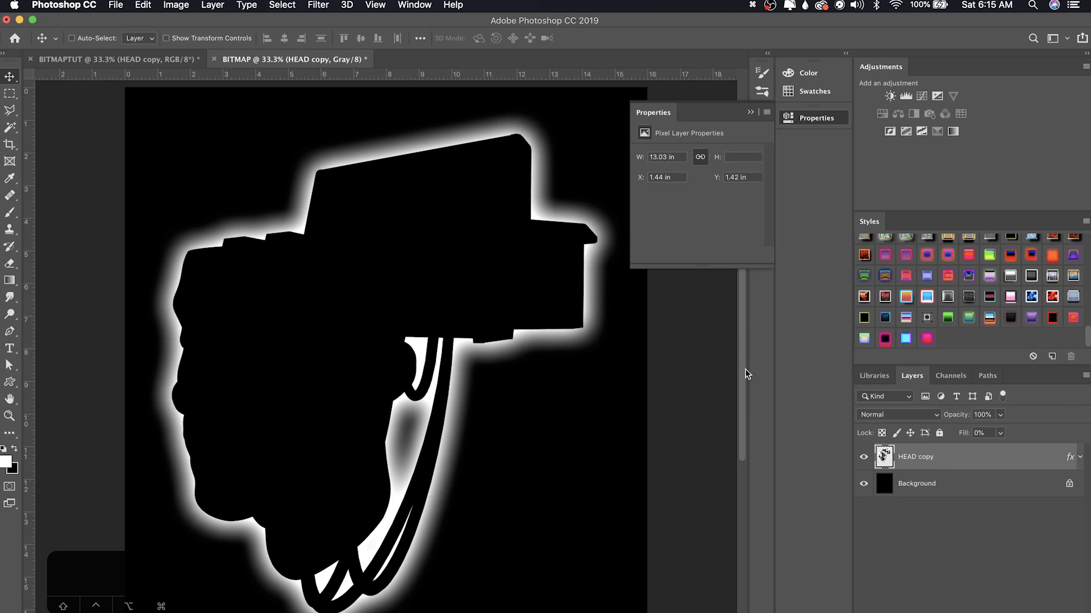
# Step: Flatten BITMAP and convert it to a 90 ppi Diffusion Dither bitmap, then inspect the dots
pyautogui.click(181, 5)
pyautogui.moveTo(192, 23)
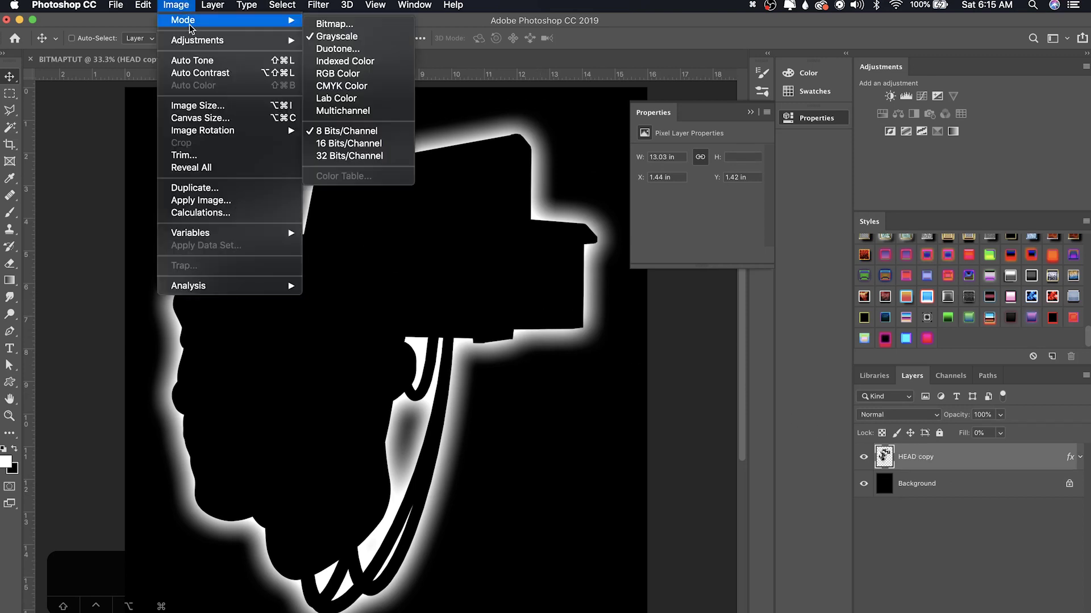
pyautogui.click(325, 29)
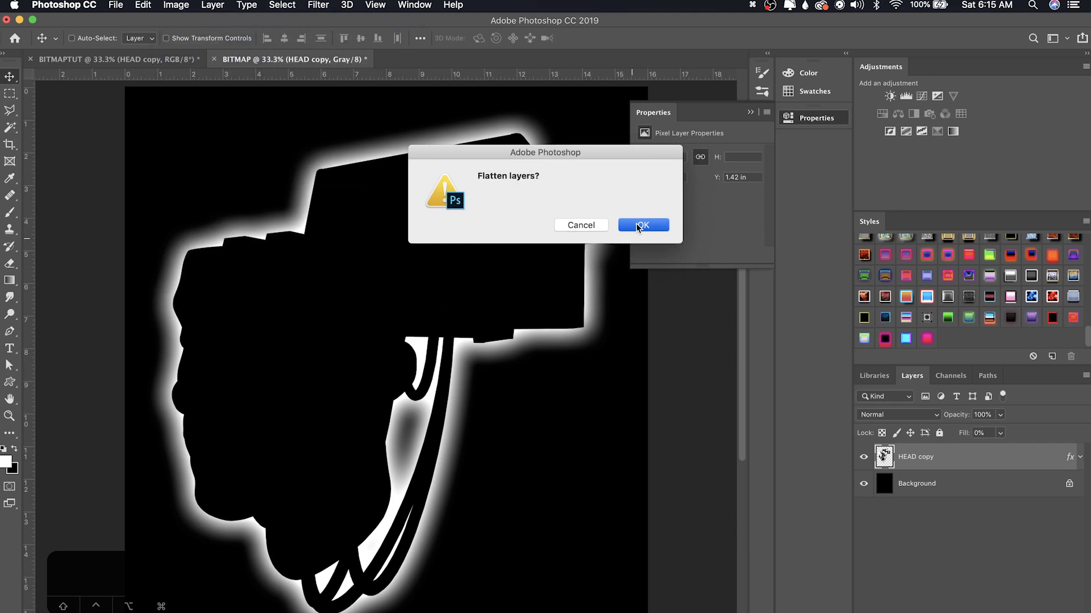
pyautogui.click(639, 224)
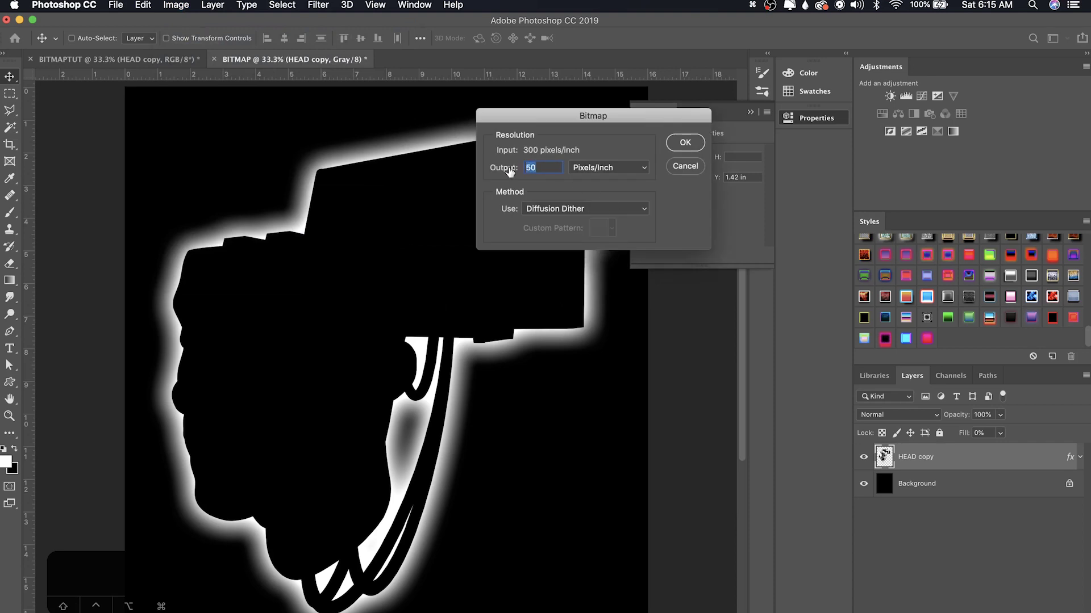
pyautogui.write('90')
pyautogui.press('Return')
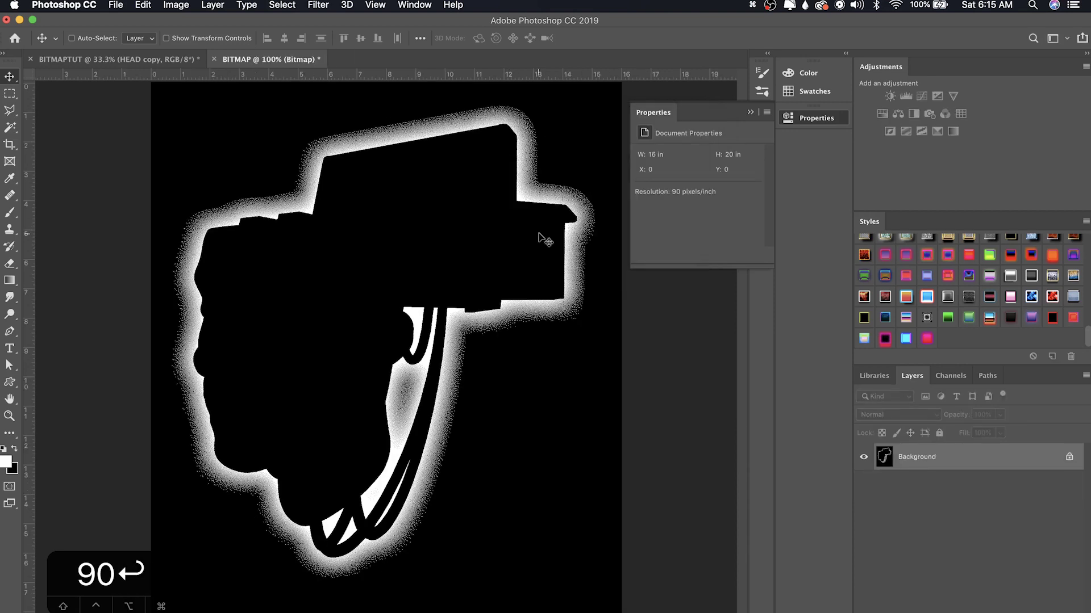
pyautogui.press('super+plus')
pyautogui.press('super+plus')
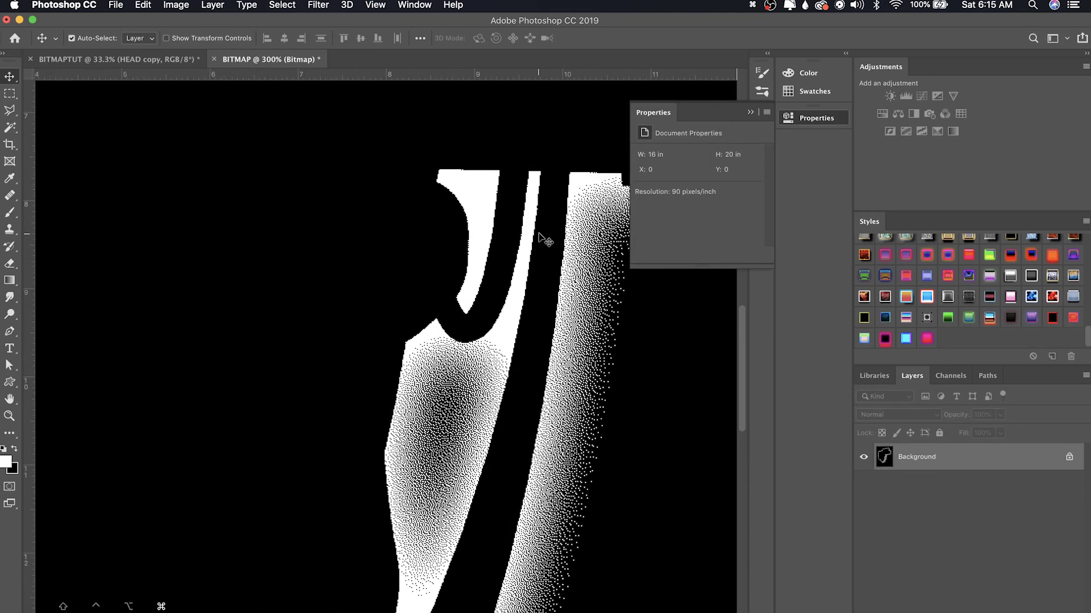
pyautogui.press('super+minus')
pyautogui.press('super+0')
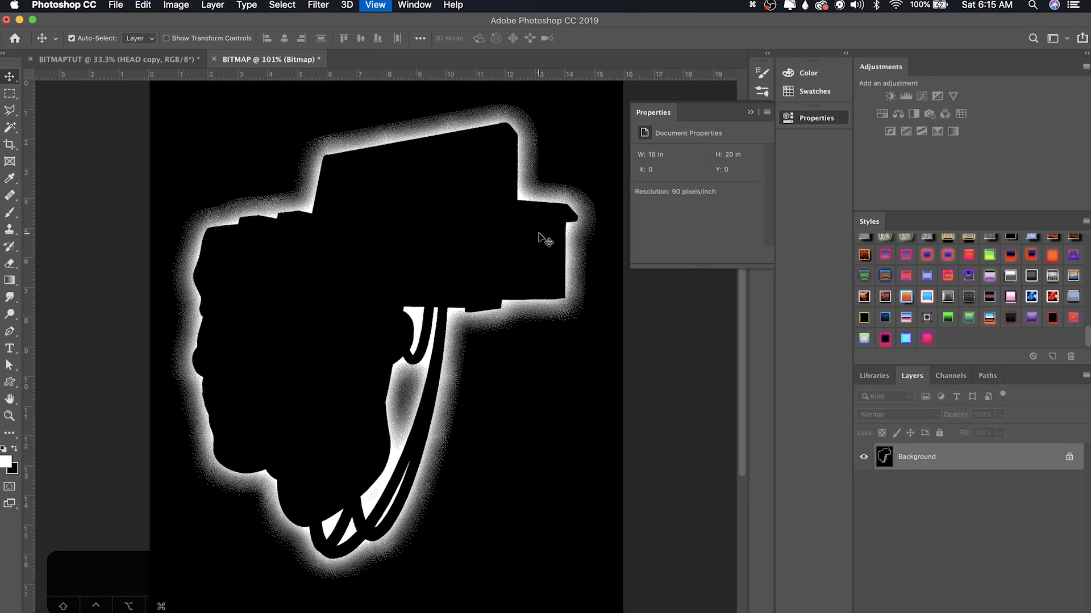
# Step: Resample the BITMAP image to 300 pixels/inch in Image Size
pyautogui.click(176, 5)
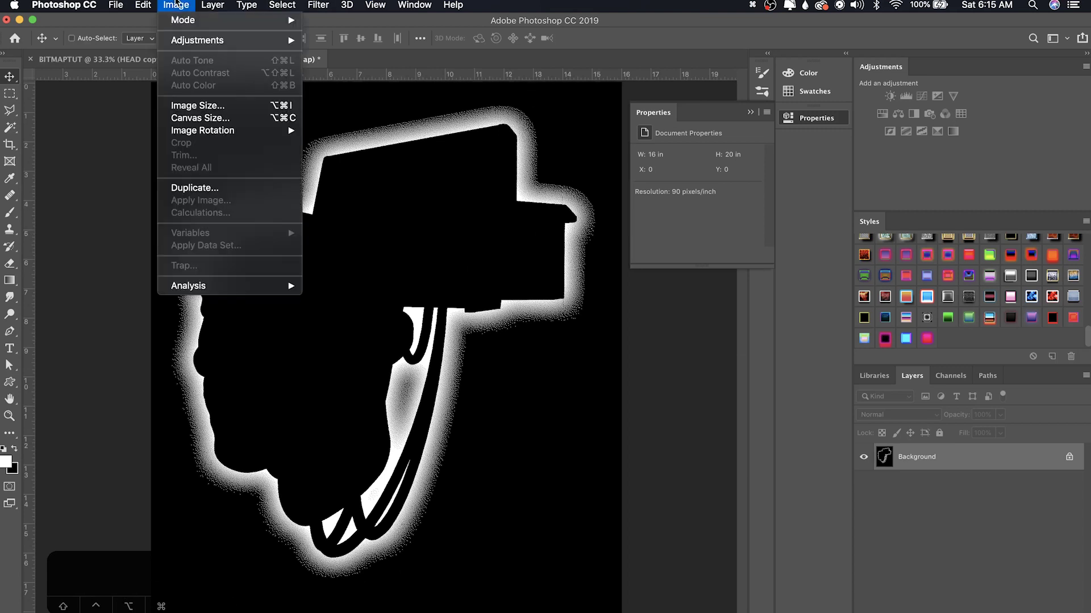
pyautogui.click(193, 105)
pyautogui.press('Tab')
pyautogui.press('Tab')
pyautogui.write('300')
pyautogui.press('Return')
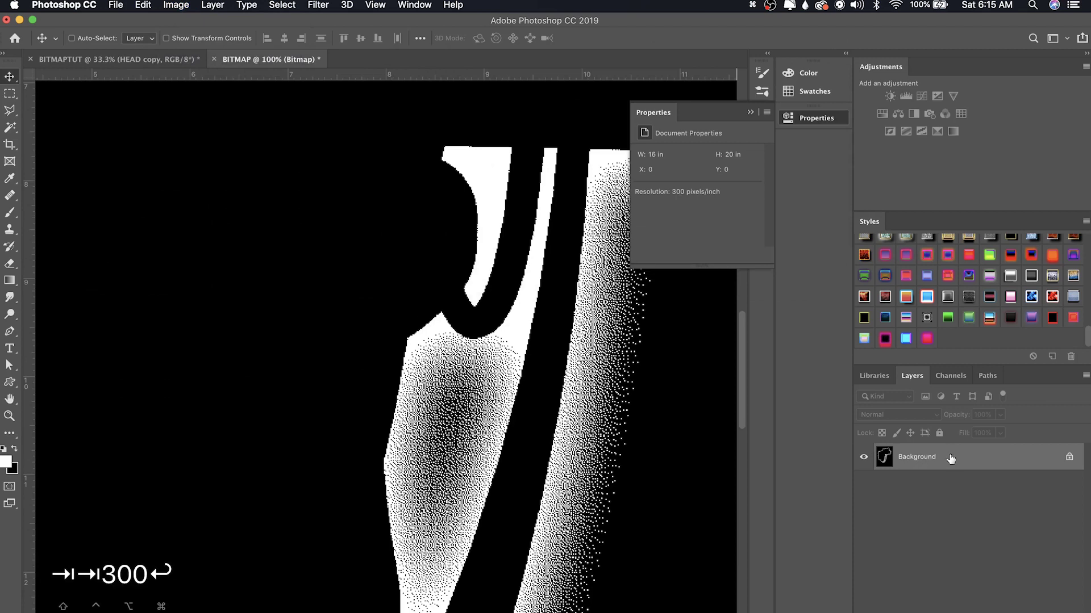
# Step: Convert the BITMAP image back to Grayscale mode
pyautogui.rightClick(951, 458)
pyautogui.press('Escape')
pyautogui.click(206, 4)
pyautogui.moveTo(176, 4)
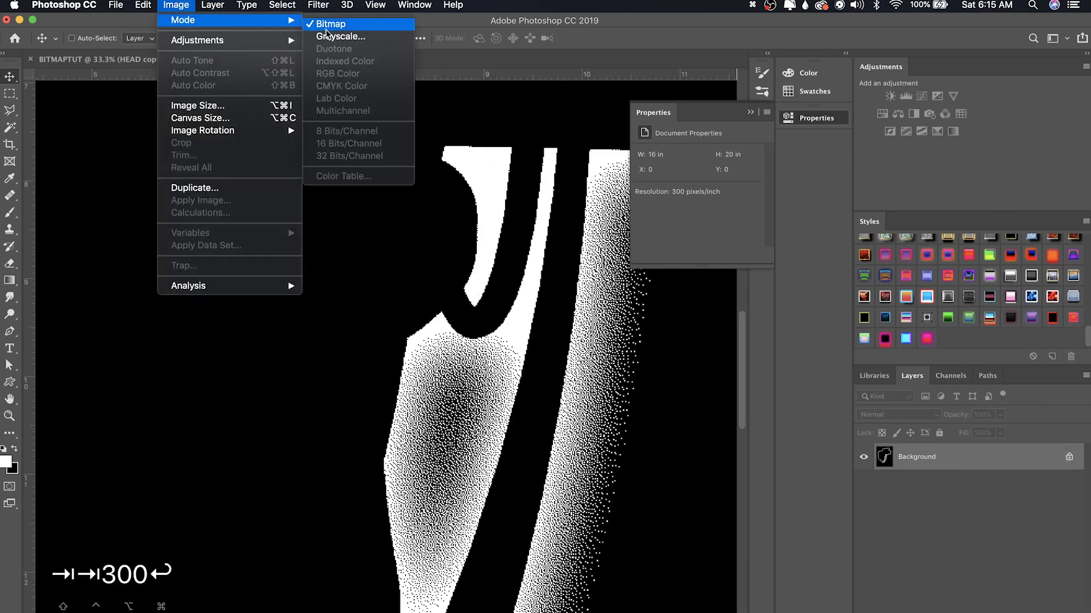
pyautogui.press('Return')
pyautogui.press('Return')
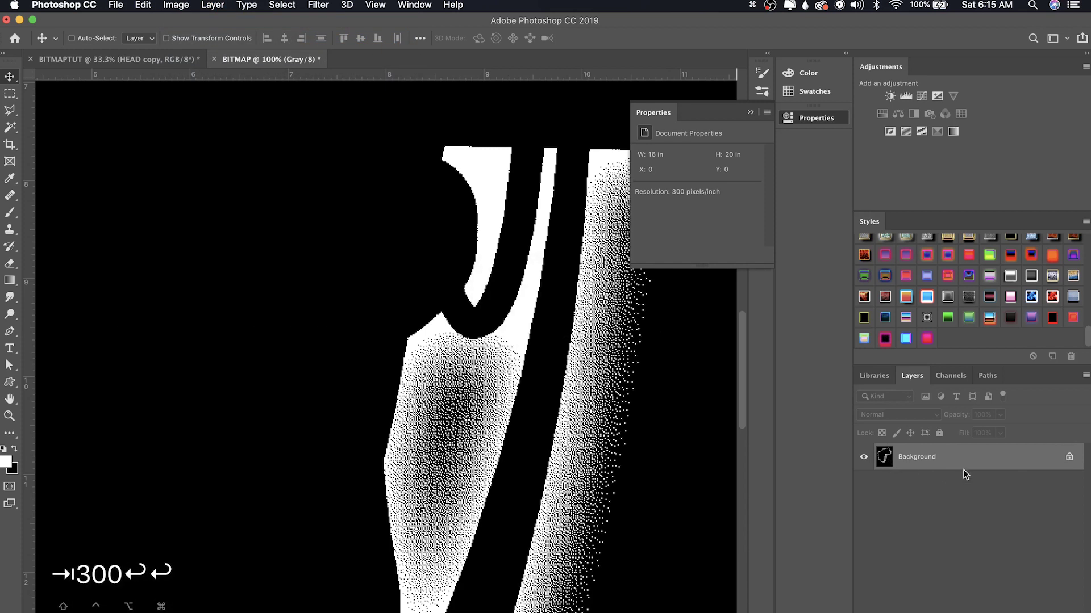
# Step: Duplicate the dithered Background layer into the BITMAPTUT poster
pyautogui.rightClick(968, 466)
pyautogui.click(1027, 488)
pyautogui.click(514, 297)
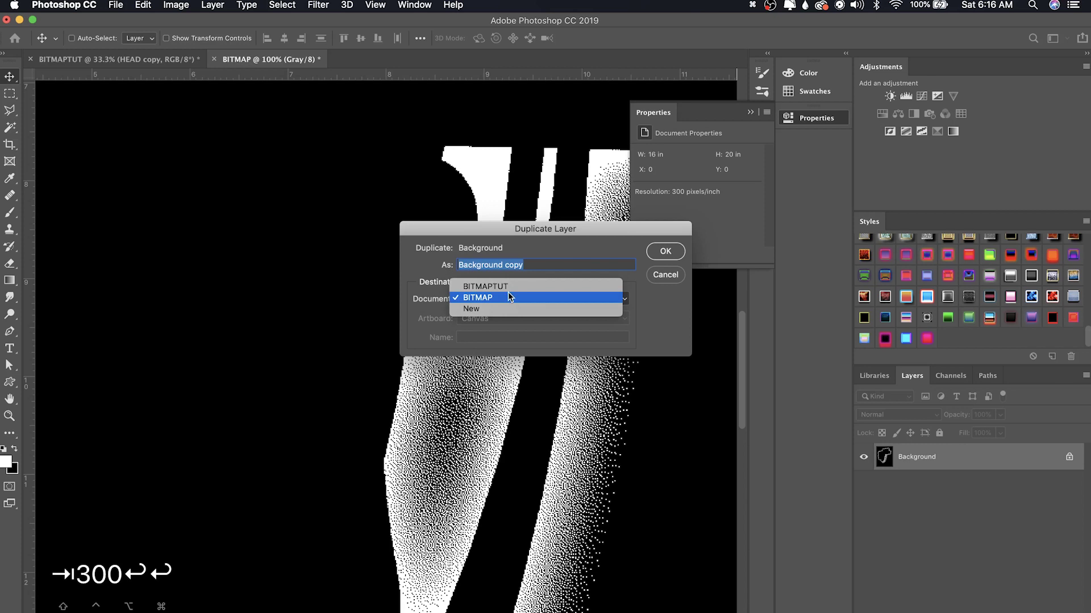
pyautogui.press('Return')
pyautogui.press('Return')
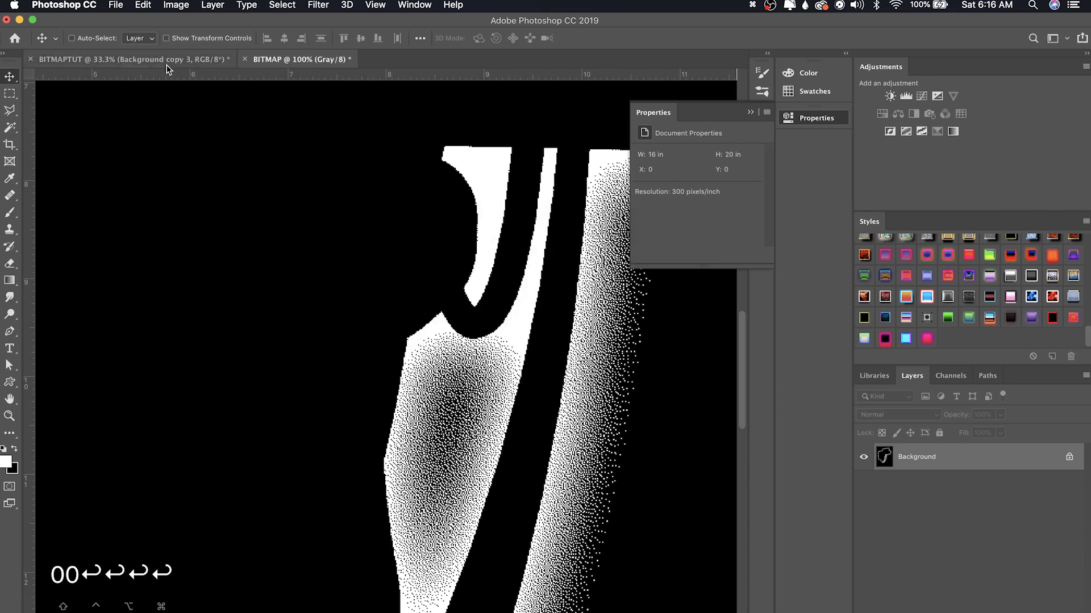
# Step: Delete the glow layer's black area with the Magic Wand, leaving only the dithered glow
pyautogui.press('w')
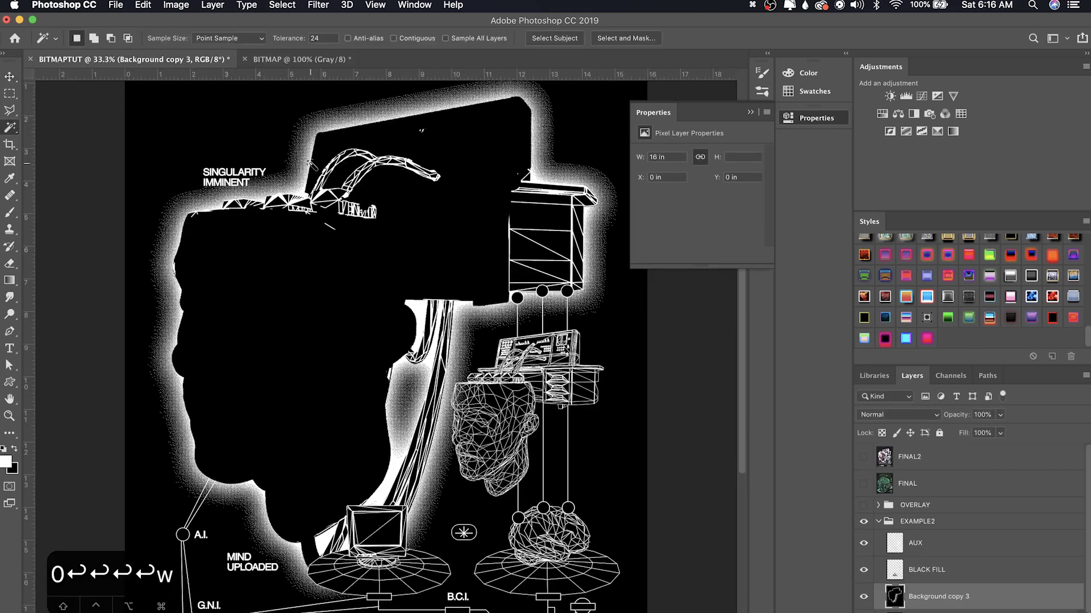
pyautogui.click(276, 142)
pyautogui.press('BackSpace')
pyautogui.press('super+d')
pyautogui.press('v')
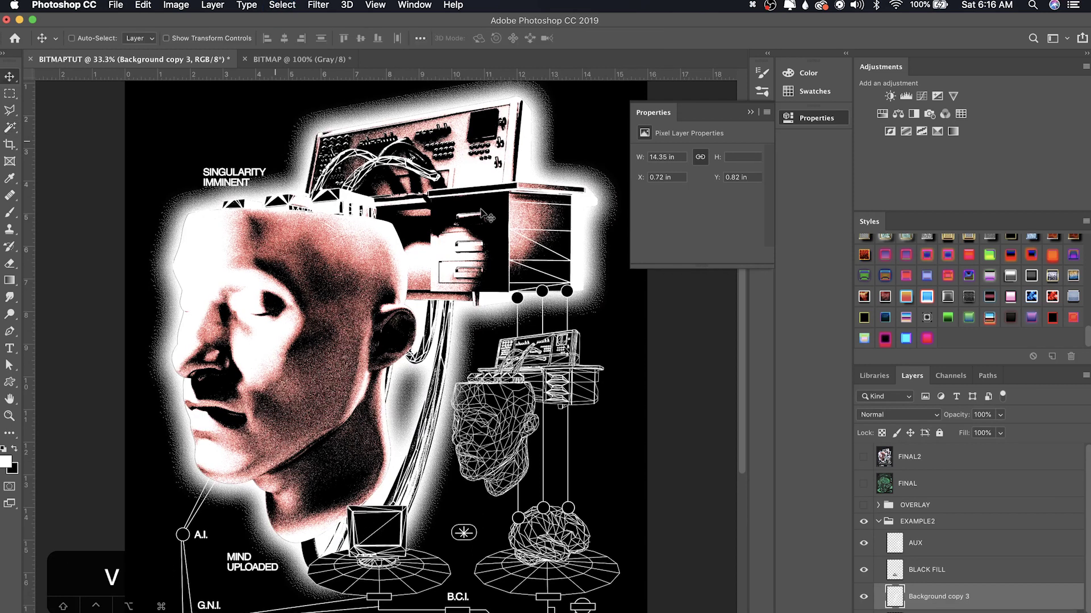
pyautogui.scroll(-1, 897, 594)
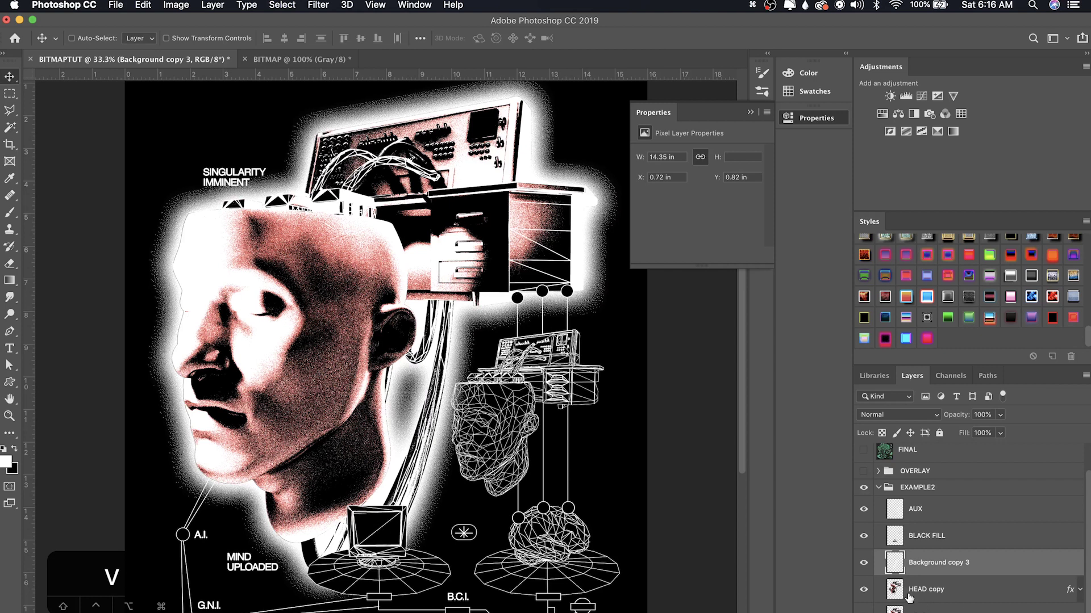
pyautogui.press('v')
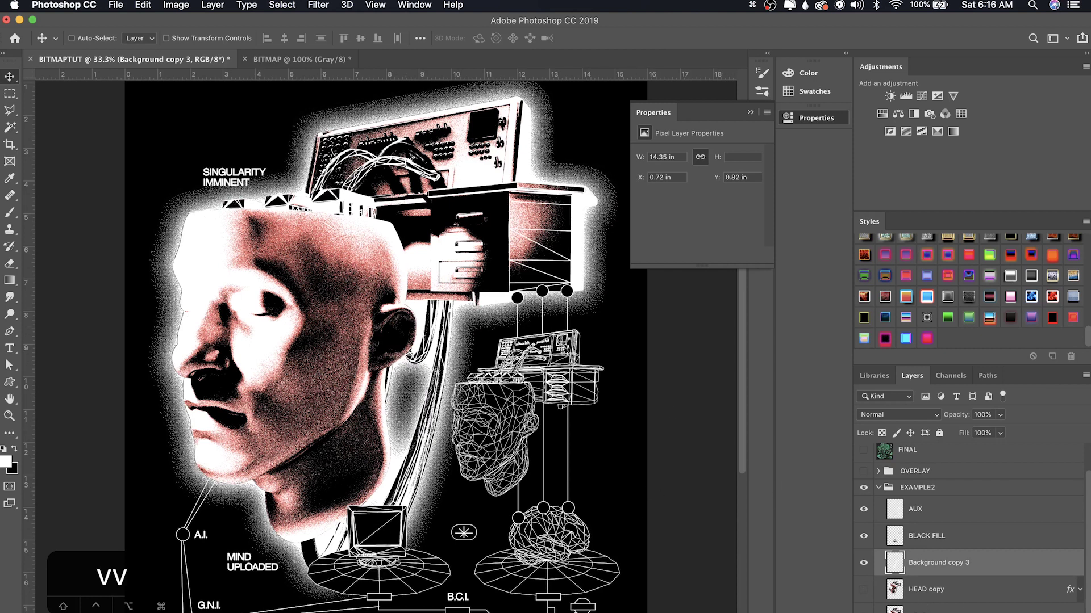
# Step: Briefly compare the new glow layer against the FINAL2 version
pyautogui.doubleClick(1043, 568)
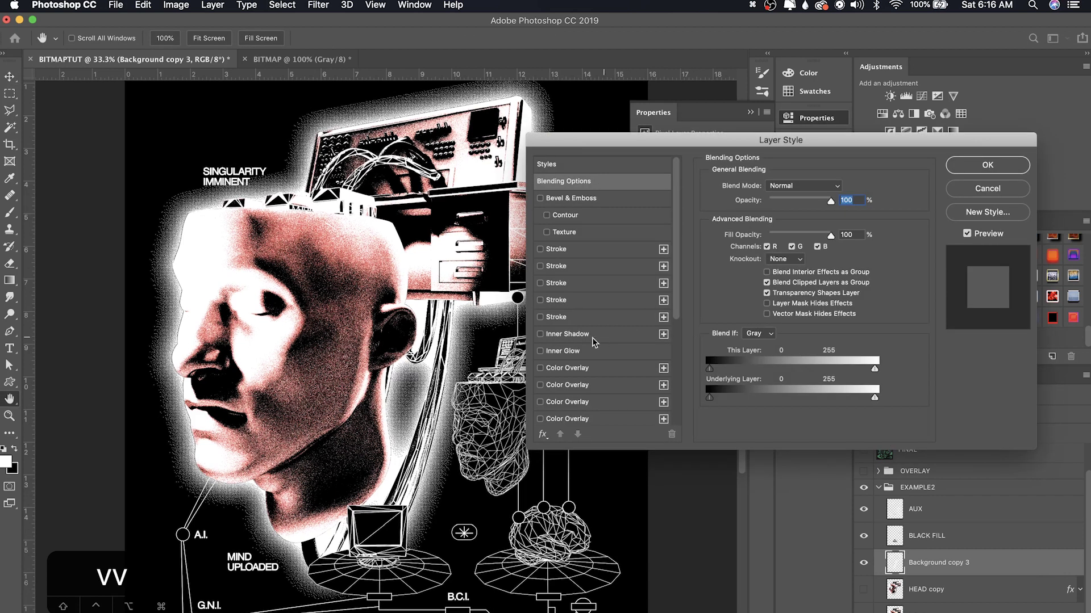
pyautogui.click(980, 165)
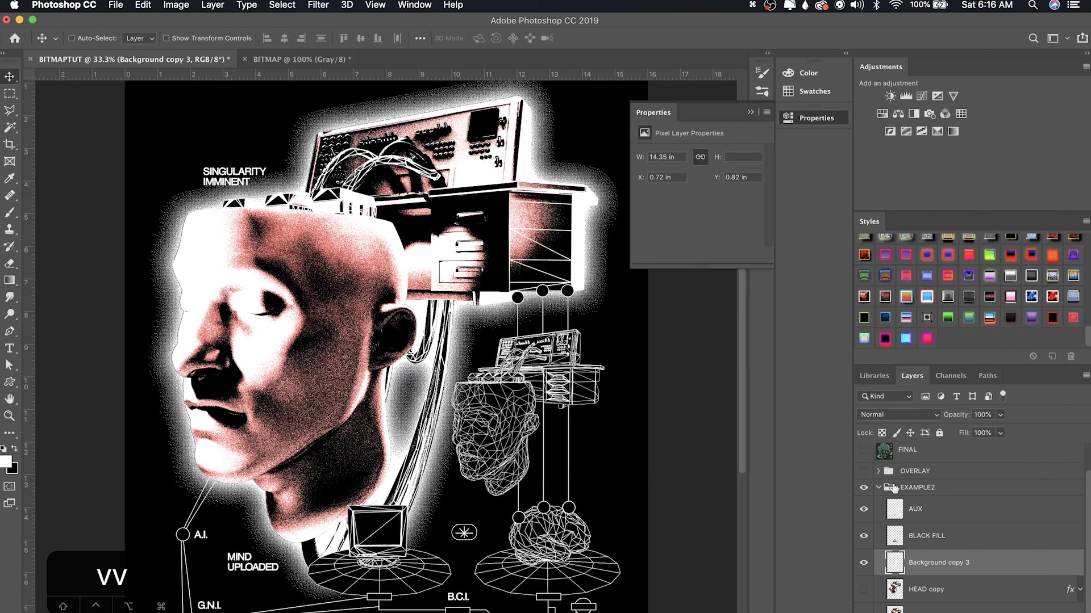
pyautogui.scroll(3, 893, 488)
pyautogui.click(863, 457)
pyautogui.click(863, 457)
pyautogui.scroll(-1, 916, 556)
# Step: Add a bright blue Multiply Color Overlay to Background copy 3
pyautogui.doubleClick(1021, 575)
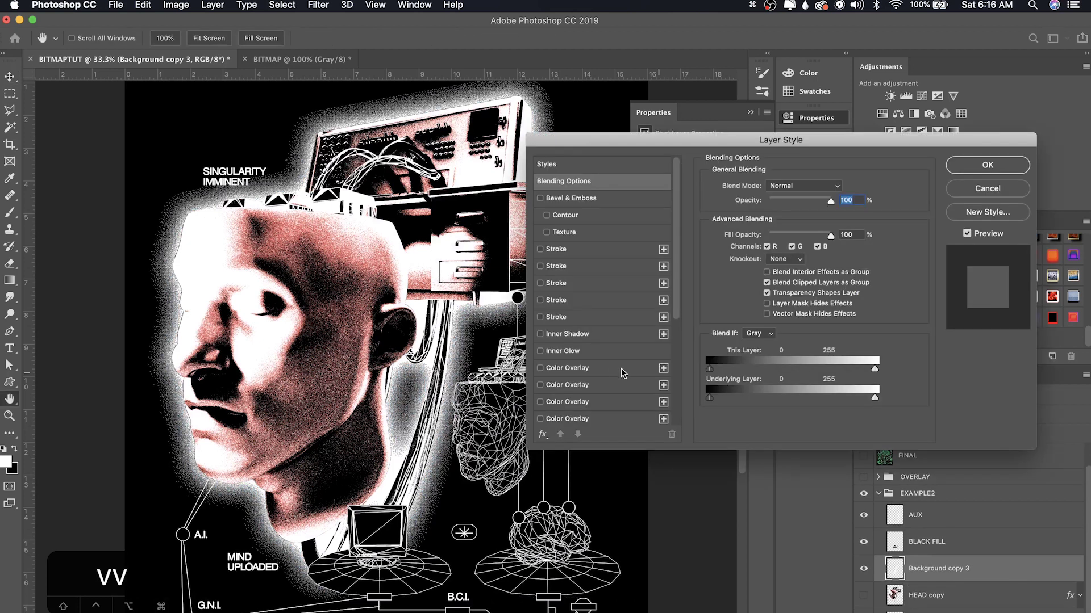
pyautogui.click(582, 368)
pyautogui.click(844, 189)
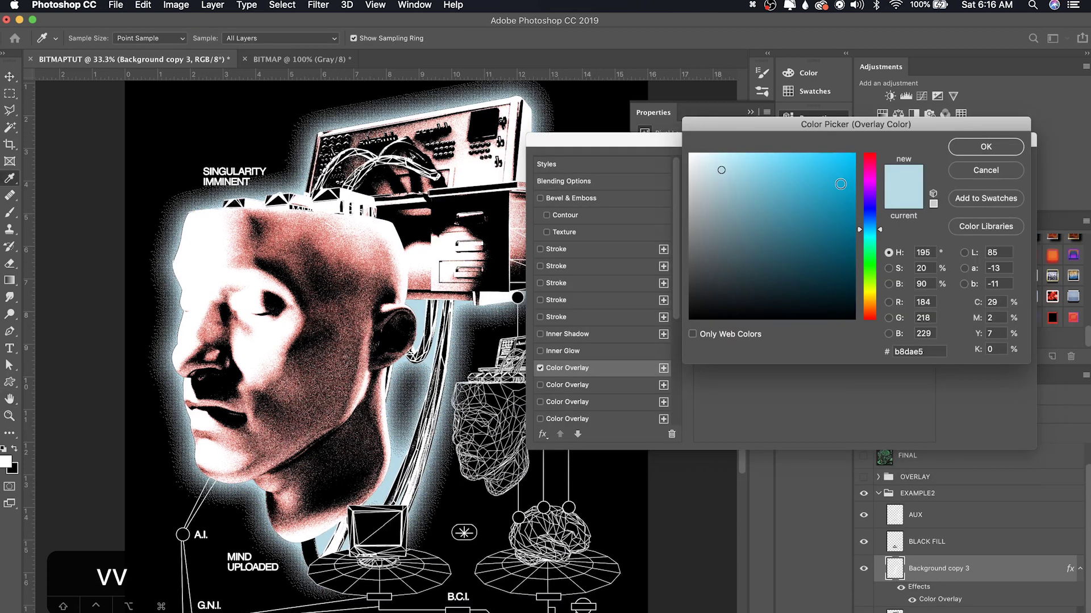
pyautogui.moveTo(830, 184); pyautogui.dragTo(816, 176)
pyautogui.press('Return')
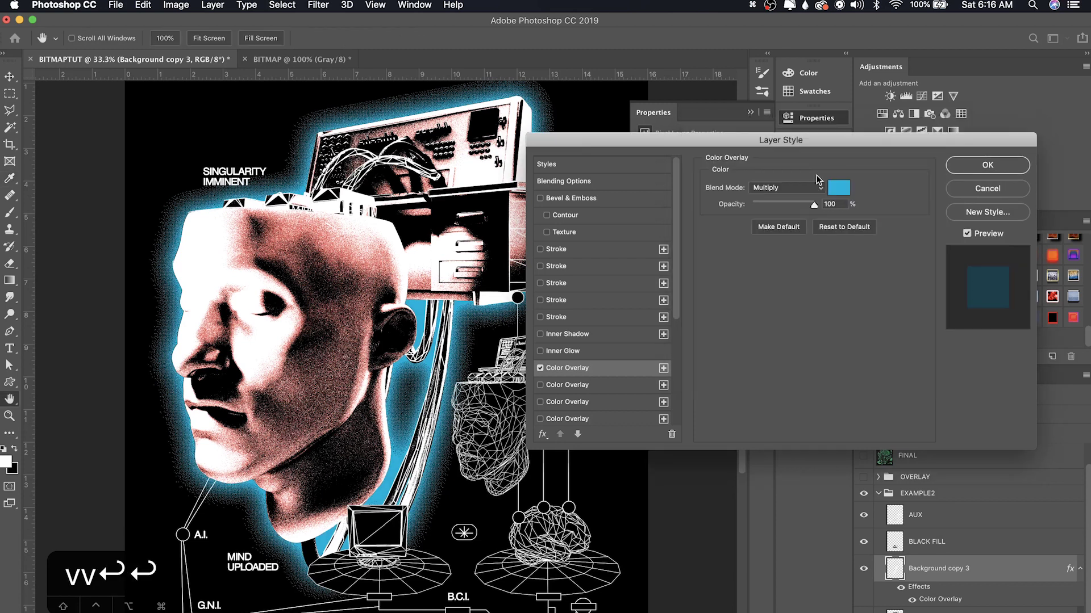
pyautogui.press('Return')
pyautogui.click(1082, 568)
pyautogui.click(926, 596)
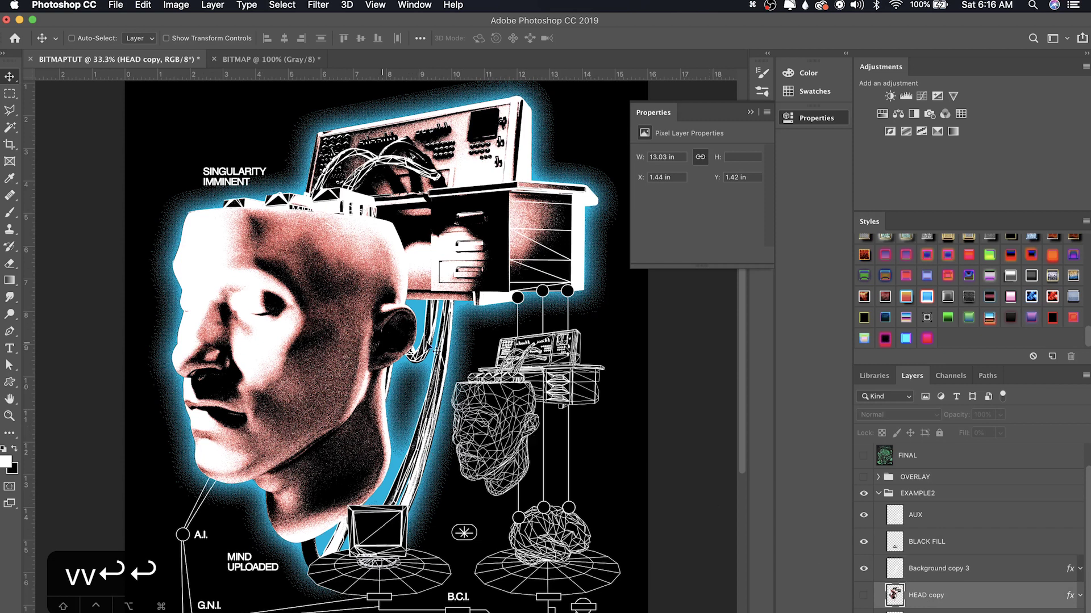
# Step: Move HEAD copy above Background copy 3, show it, and set its Outer Glow to 70 px size and 15% spread
pyautogui.moveTo(948, 596); pyautogui.dragTo(931, 564)
pyautogui.click(864, 569)
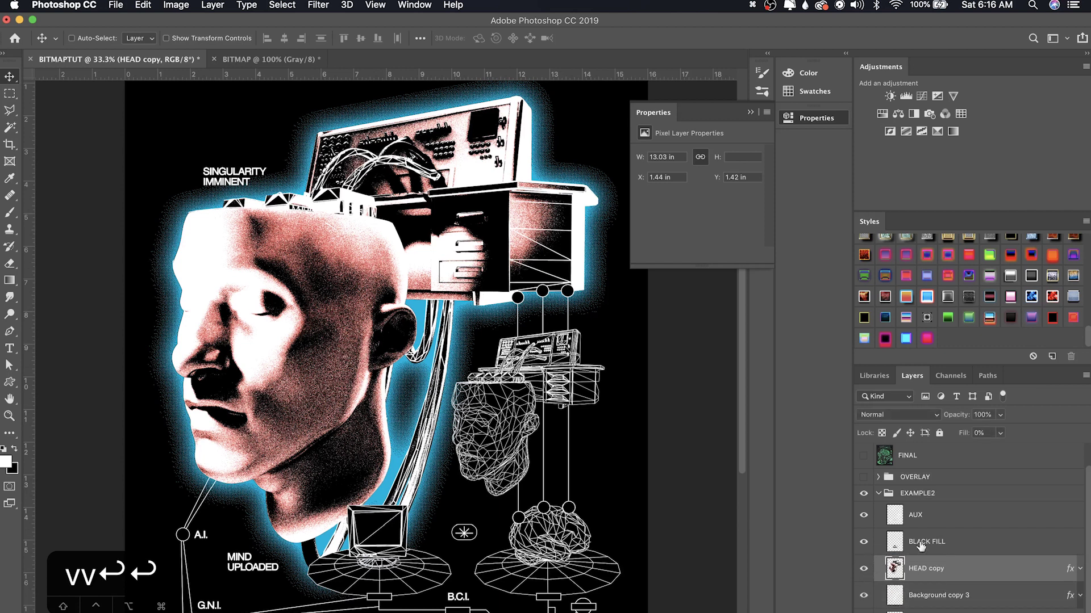
pyautogui.scroll(-1, 1076, 561)
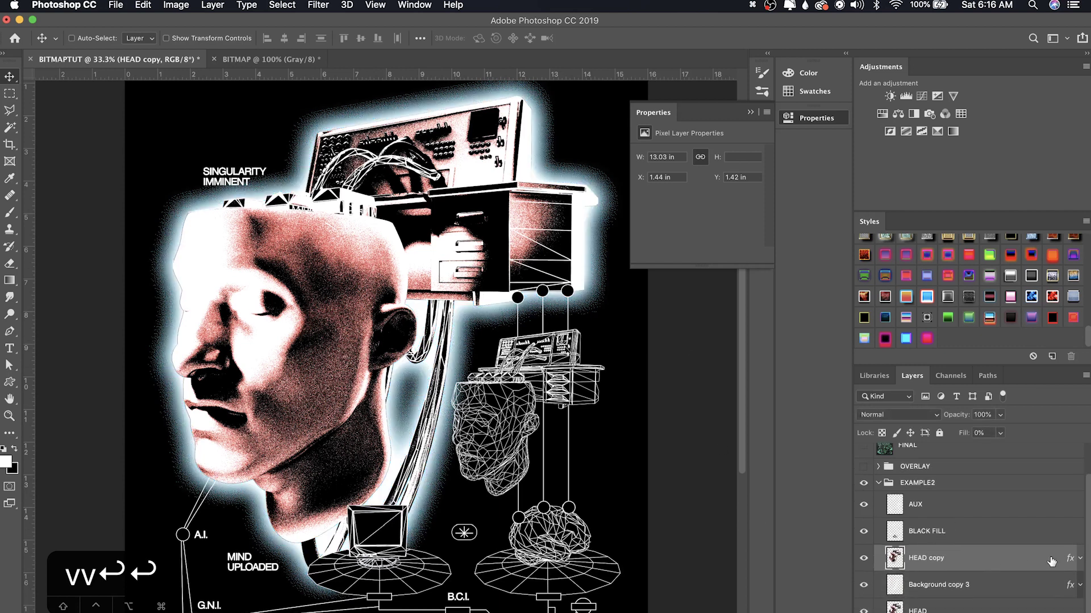
pyautogui.click(1081, 559)
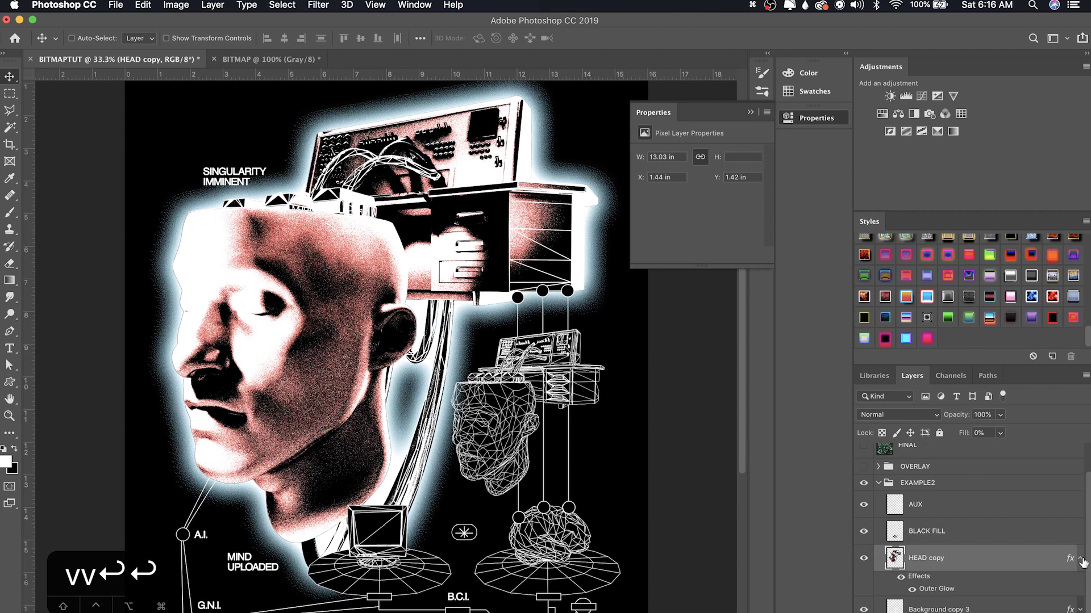
pyautogui.doubleClick(936, 589)
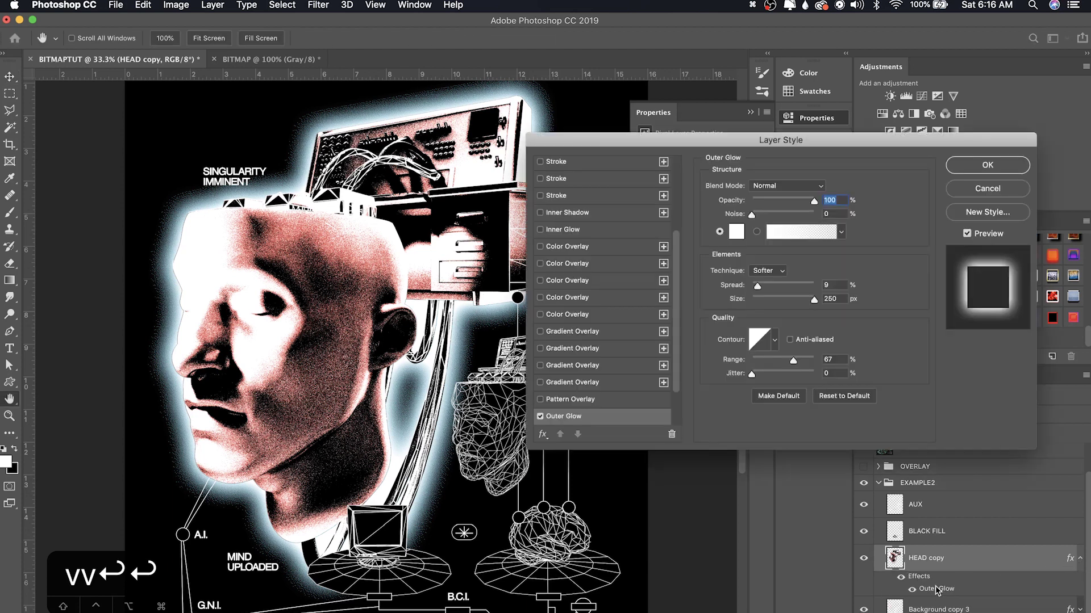
pyautogui.click(773, 297)
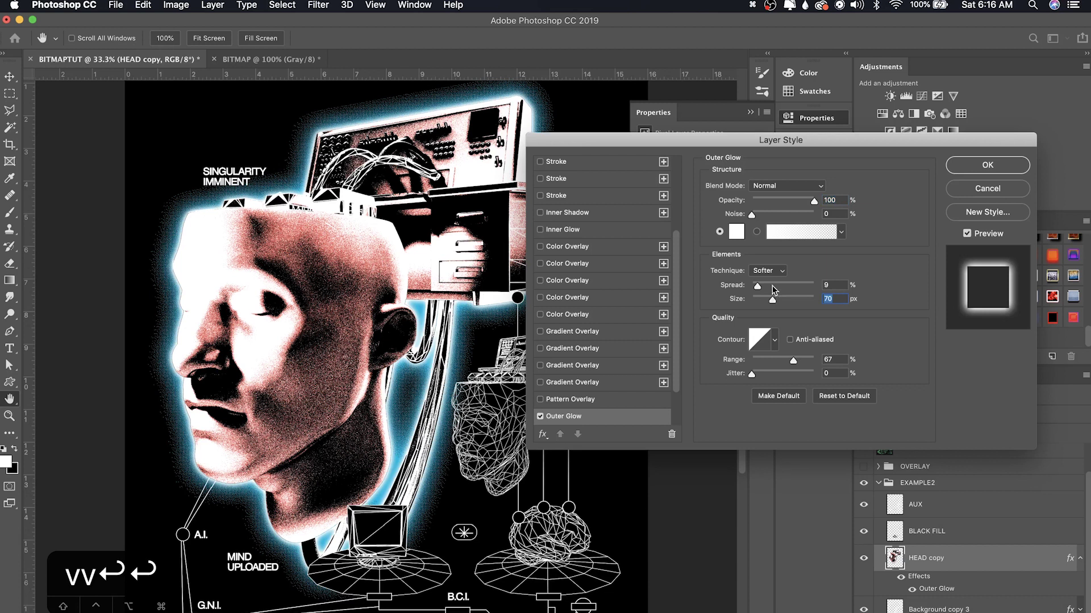
pyautogui.moveTo(758, 285); pyautogui.dragTo(780, 301)
pyautogui.press('Return')
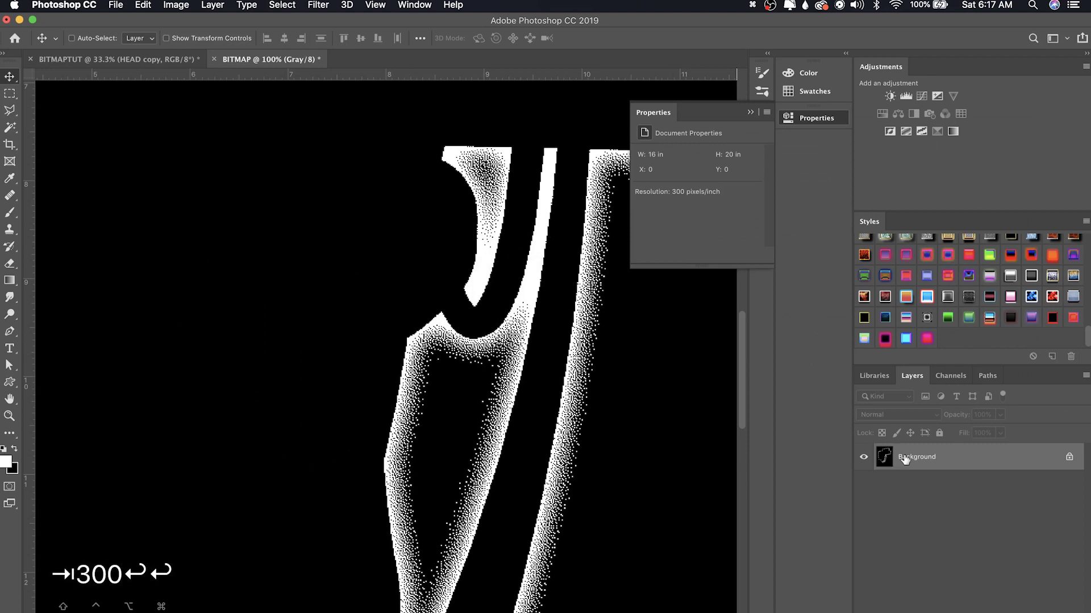
# Step: Duplicate BITMAP's Background layer into the BITMAPTUT document
pyautogui.rightClick(905, 459)
pyautogui.click(920, 480)
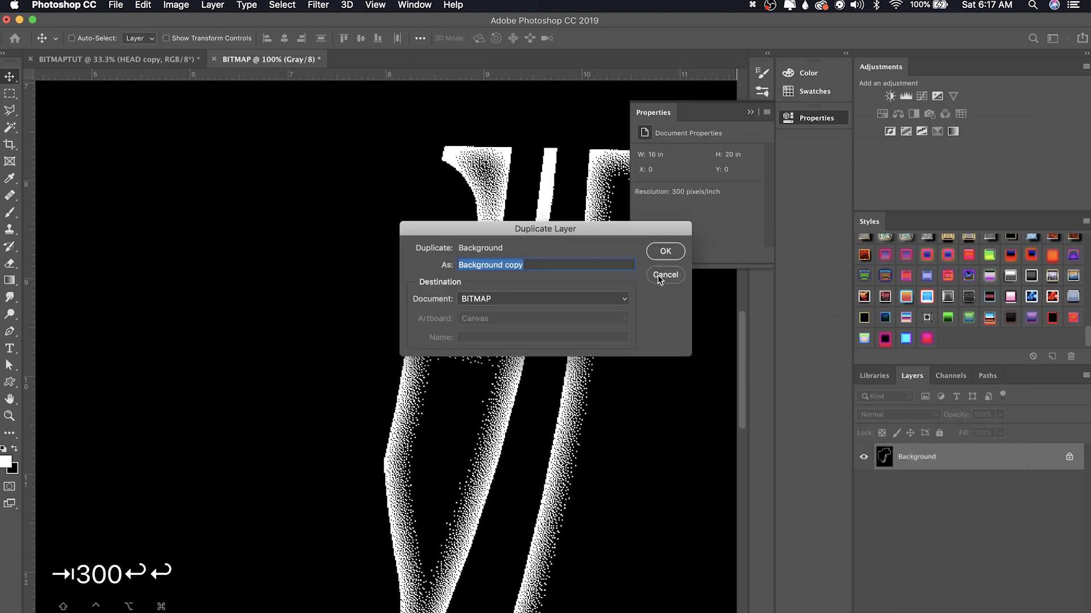
pyautogui.click(512, 297)
pyautogui.click(503, 287)
pyautogui.press('Return')
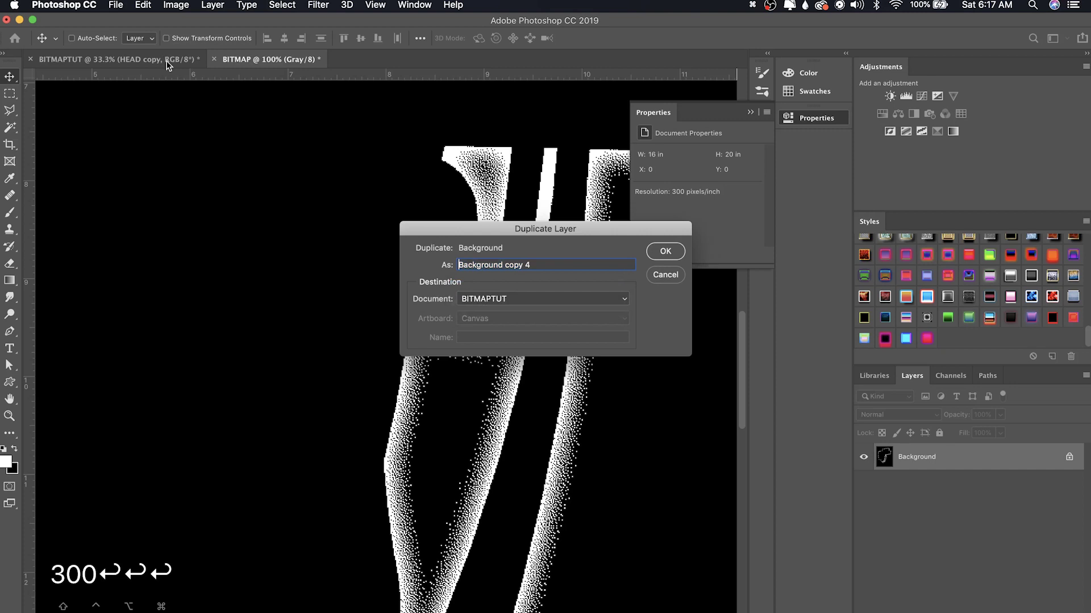
# Step: In BITMAPTUT, delete the new layer's black background with the Magic Wand and zoom to 100%
pyautogui.click(167, 62)
pyautogui.press('w')
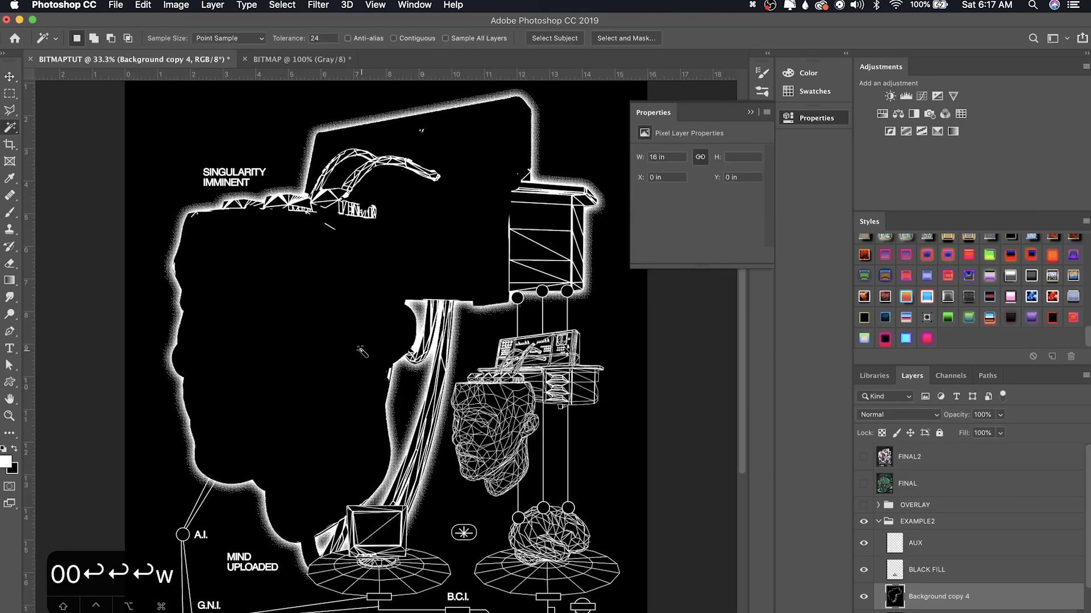
pyautogui.click(419, 252)
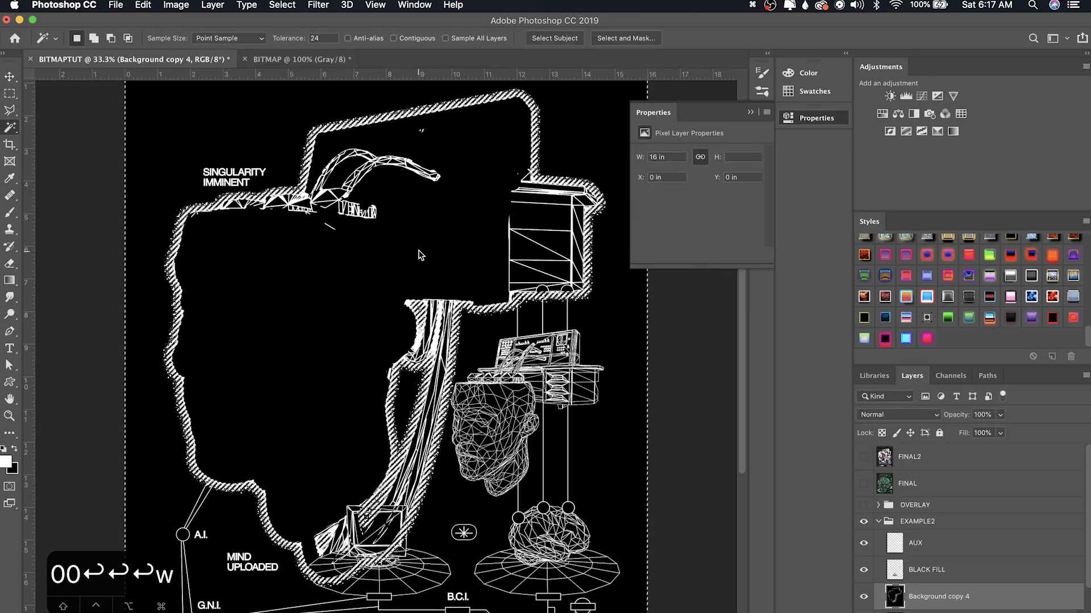
pyautogui.press('Delete')
pyautogui.press('super+d')
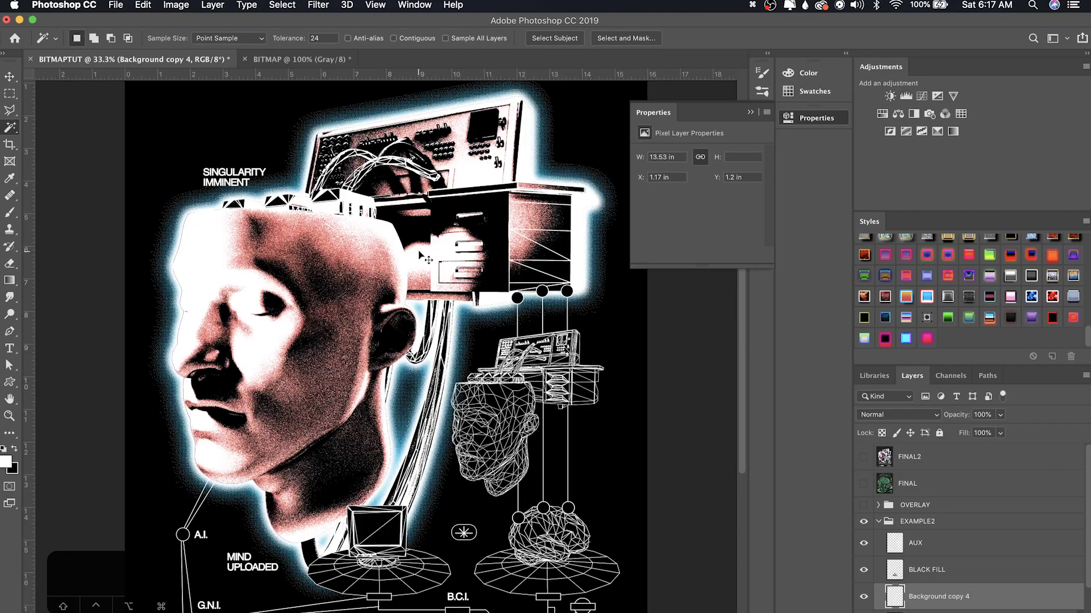
pyautogui.press('v')
pyautogui.press('super+equal')
pyautogui.press('super+equal')
pyautogui.press('super+equal')
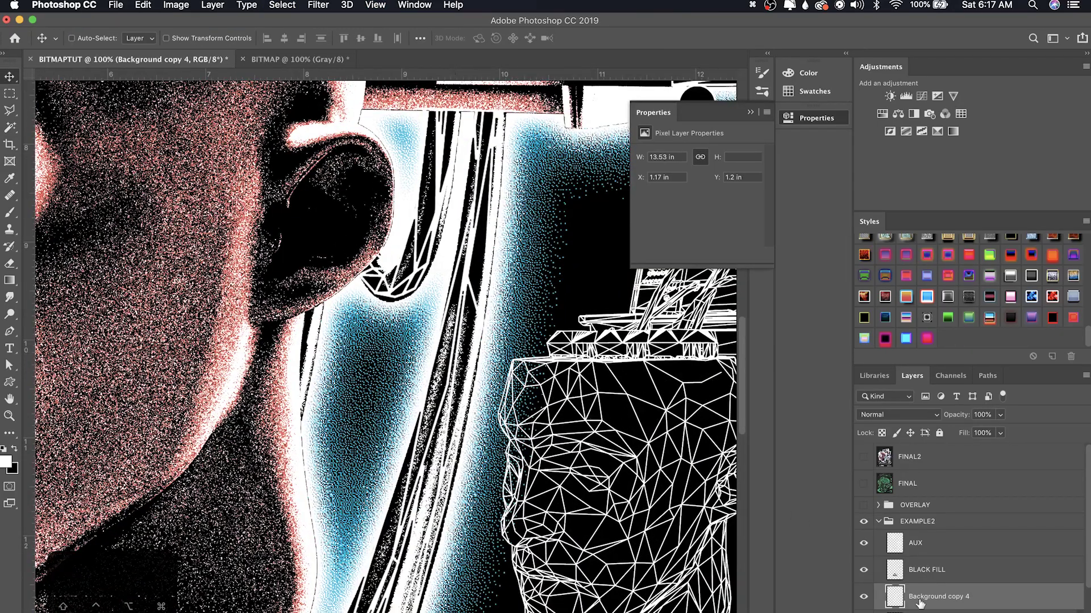
# Step: Hide the HEAD copy layer and collapse its effects list
pyautogui.scroll(-3, 968, 528)
pyautogui.click(864, 551)
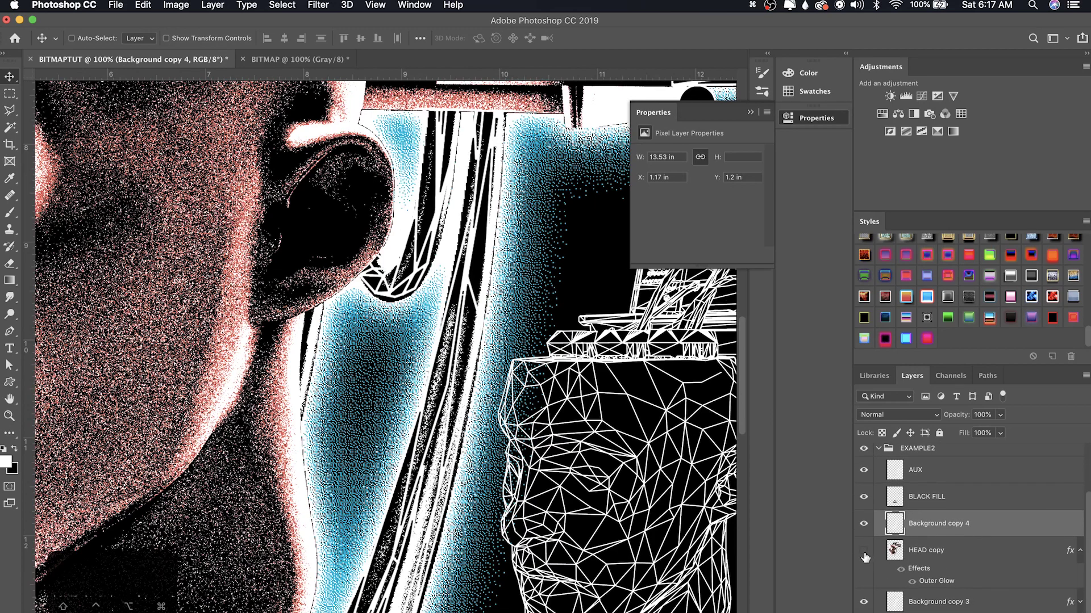
pyautogui.click(1080, 551)
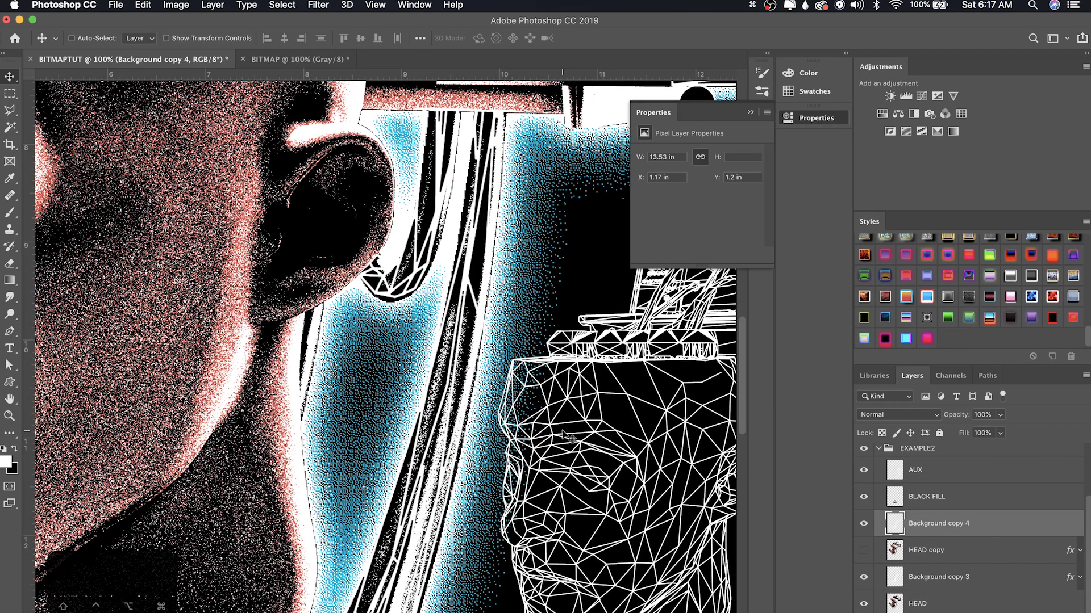
# Step: Zoom to 300% and pan across the dithered glow to inspect it
pyautogui.press('super+plus')
pyautogui.press('super+plus')
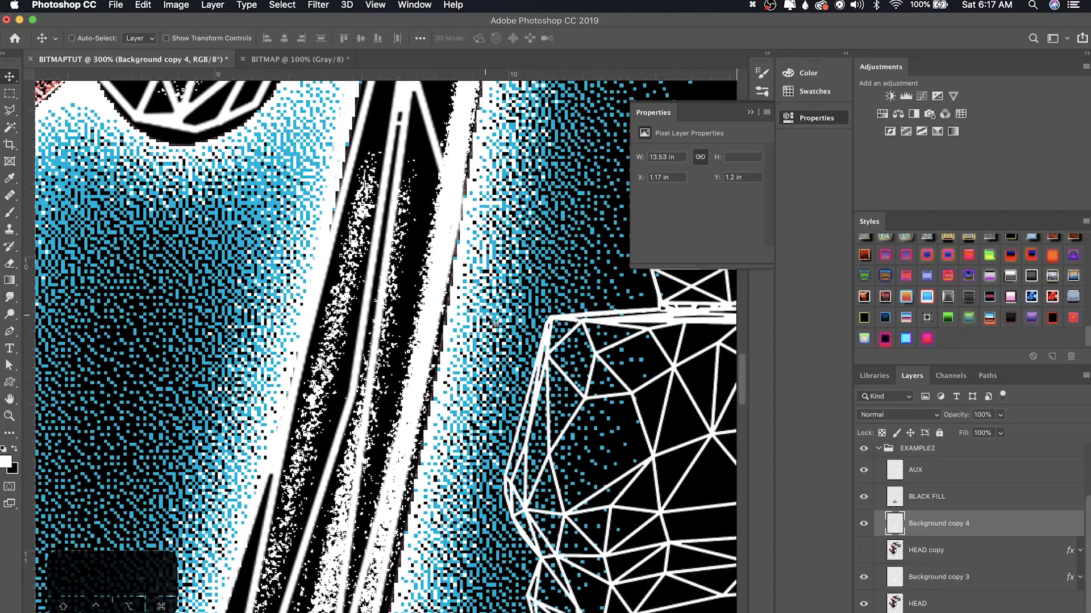
pyautogui.scroll(10, 582, 434)
pyautogui.hscroll(5, 582, 435)
pyautogui.scroll(8, 449, 240)
pyautogui.hscroll(20, 449, 240)
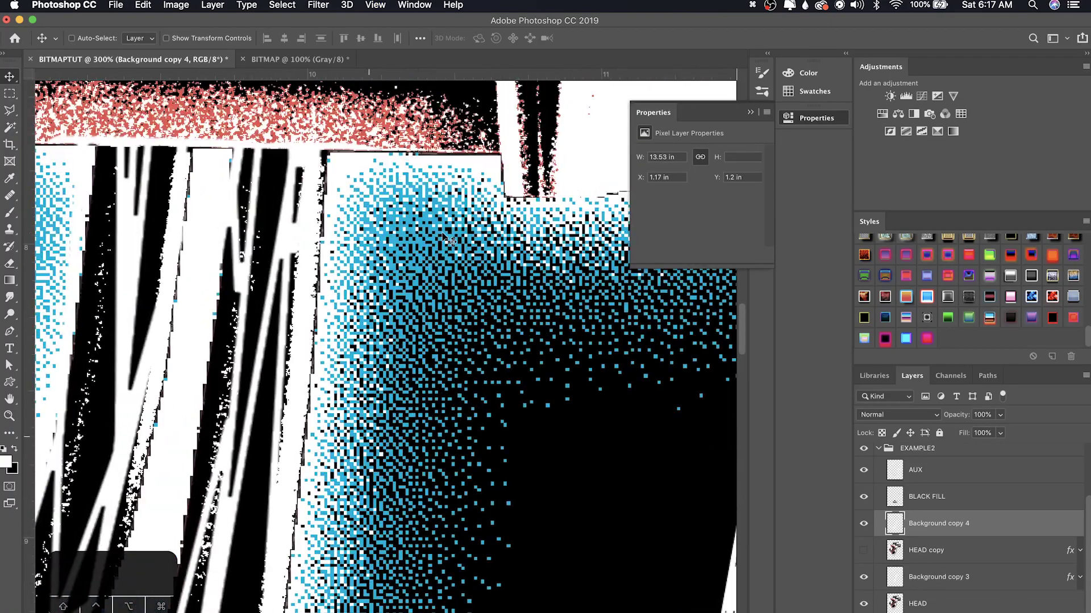
pyautogui.scroll(5, 449, 240)
pyautogui.hscroll(12, 449, 239)
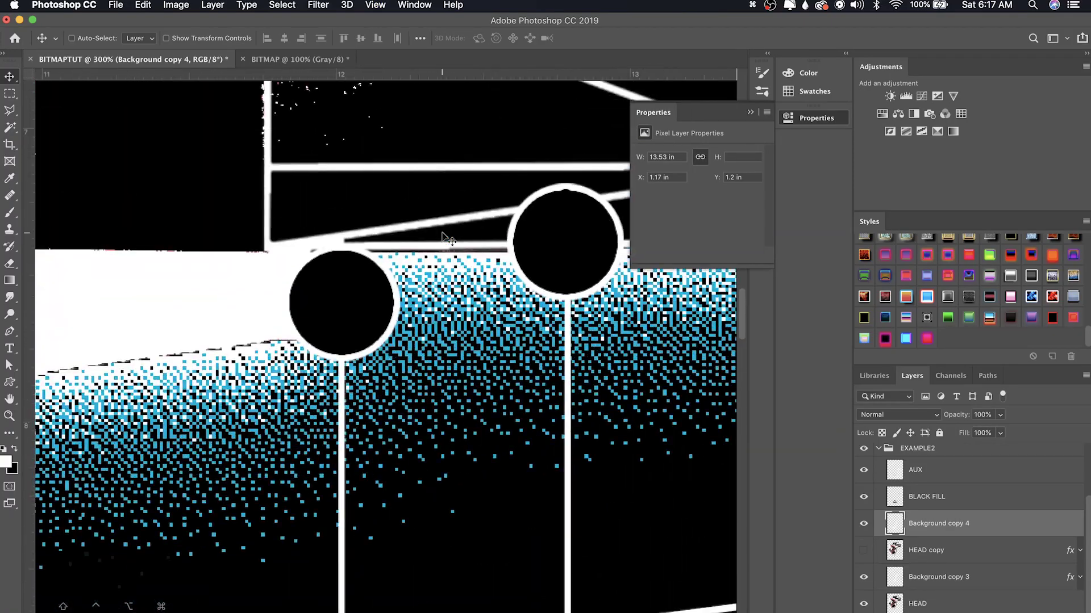
pyautogui.hscroll(12, 449, 239)
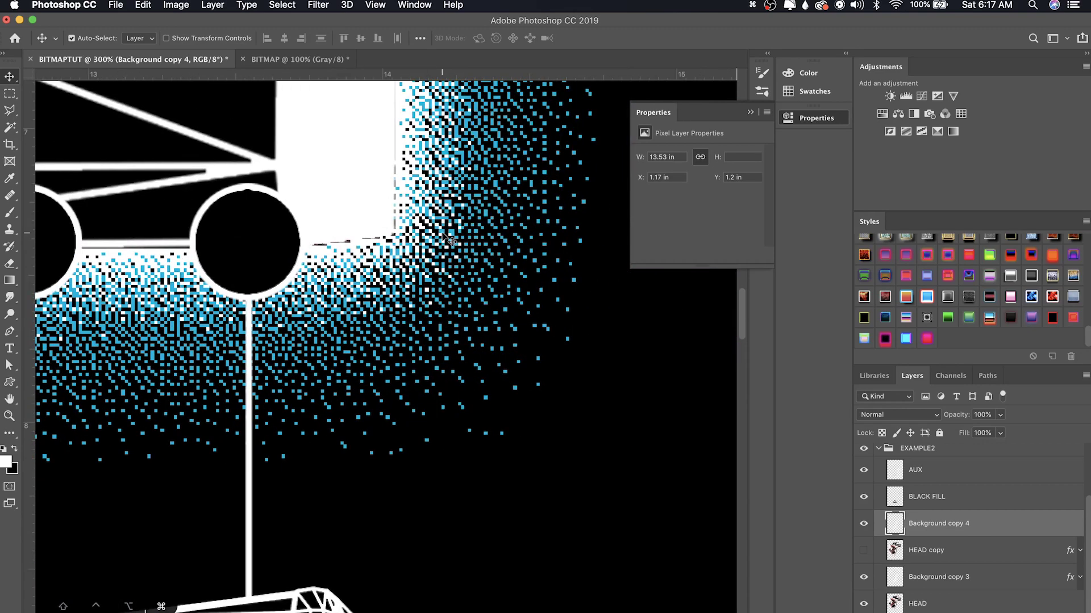
# Step: Zoom back out to view the whole poster at 33.3%
pyautogui.press('super+minus')
pyautogui.press('super+0')
pyautogui.press('super+minus')
pyautogui.press('super+equal')
pyautogui.press('super+equal')
pyautogui.scroll(11, 447, 239)
pyautogui.hscroll(-4, 446, 240)
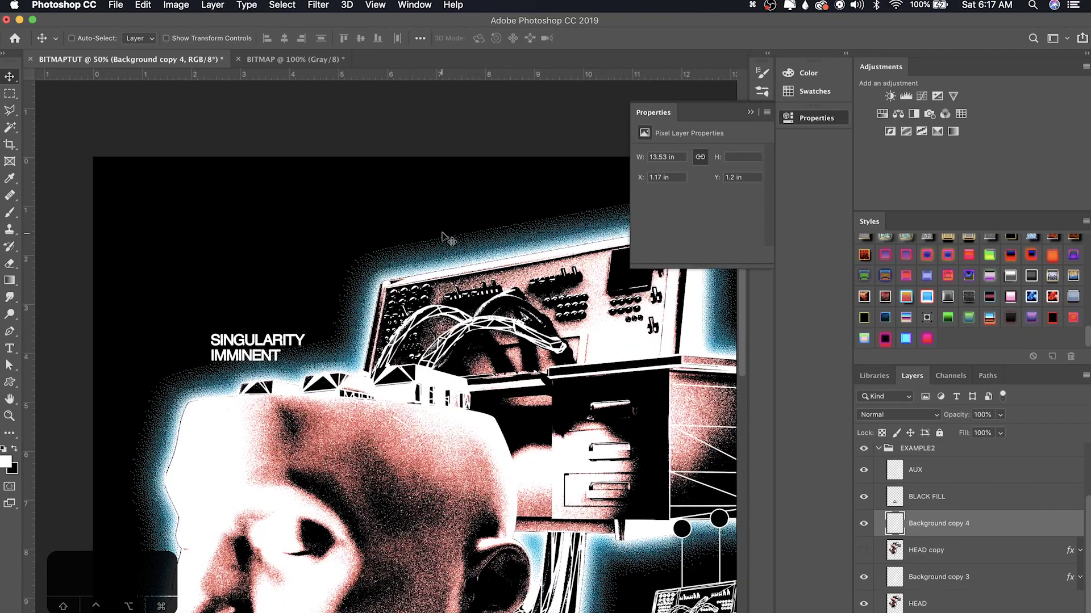
pyautogui.press('super+minus')
pyautogui.press('super+minus')
pyautogui.press('super+0')
pyautogui.press('super+minus')
# Step: Collapse the EXAMPLE2 group and turn on the FINAL2 layer's visibility
pyautogui.click(879, 448)
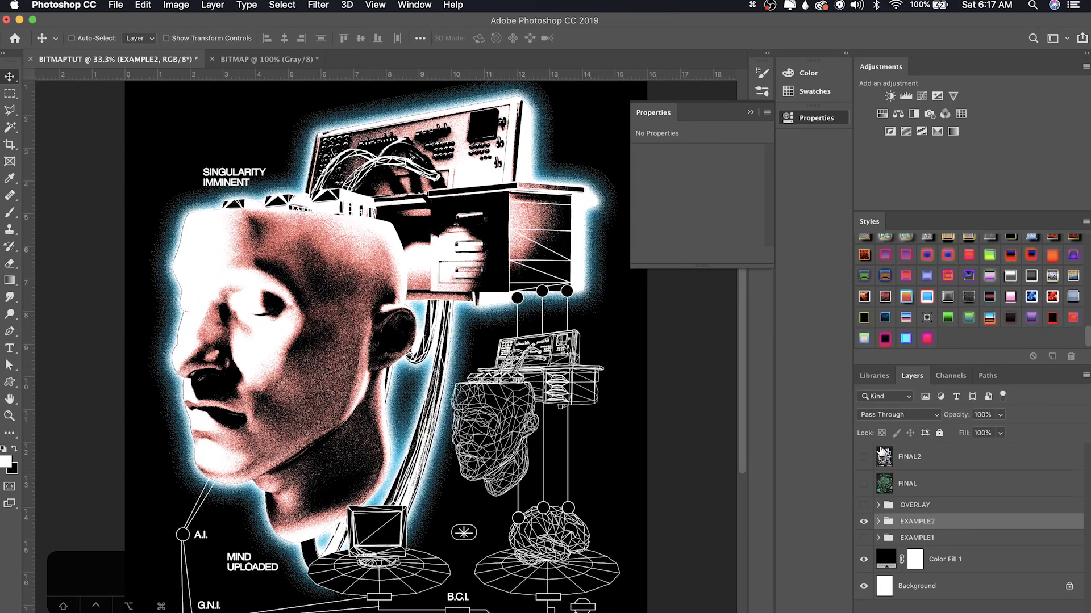
pyautogui.click(864, 457)
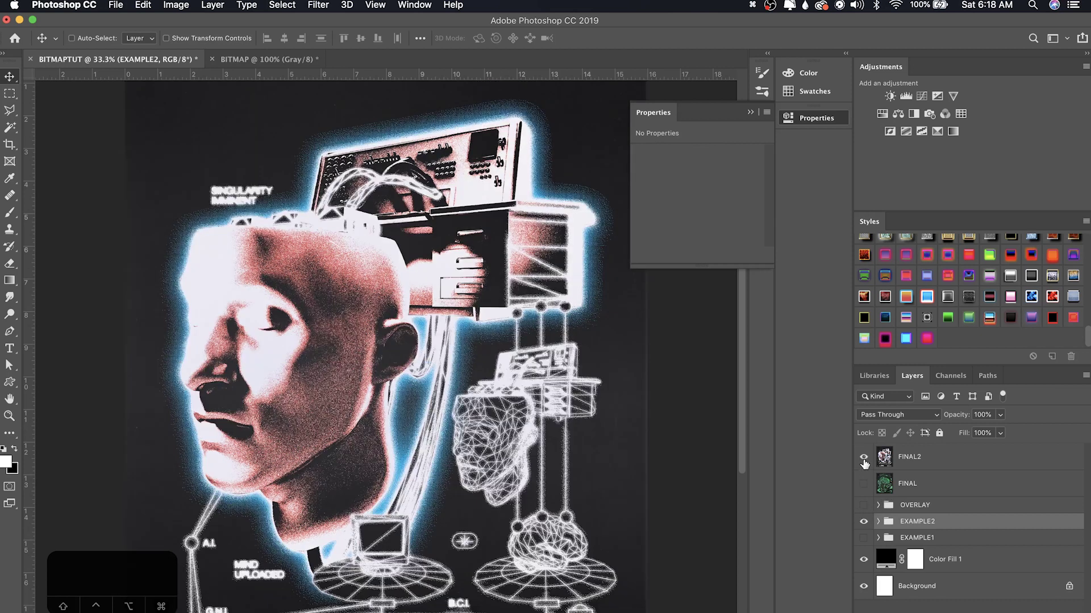
pyautogui.scroll(-1, 559, 466)
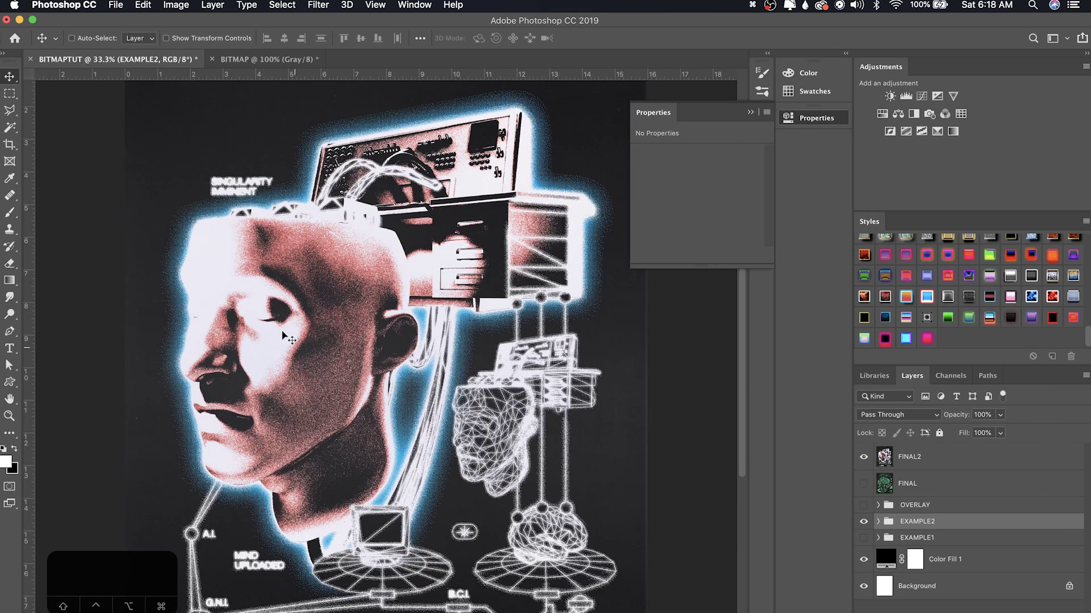
pyautogui.scroll(-3, 474, 433)
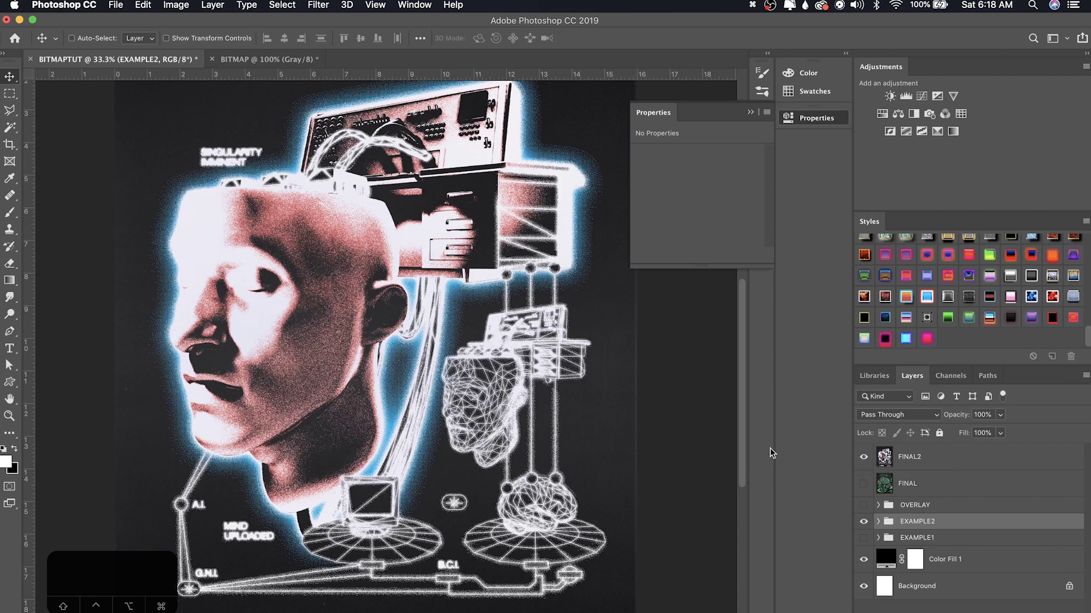
pyautogui.click(863, 459)
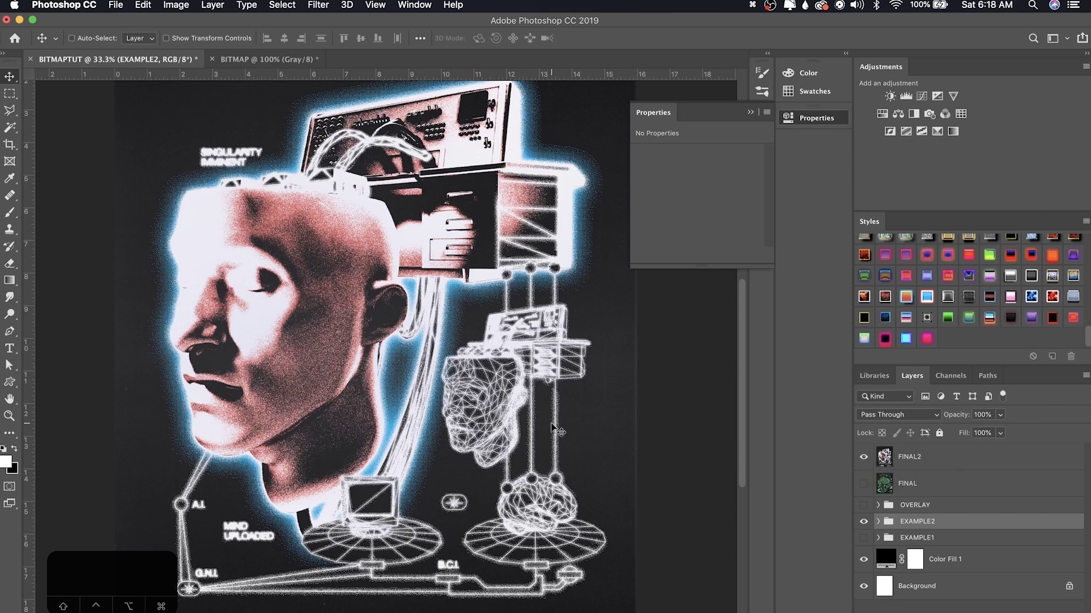